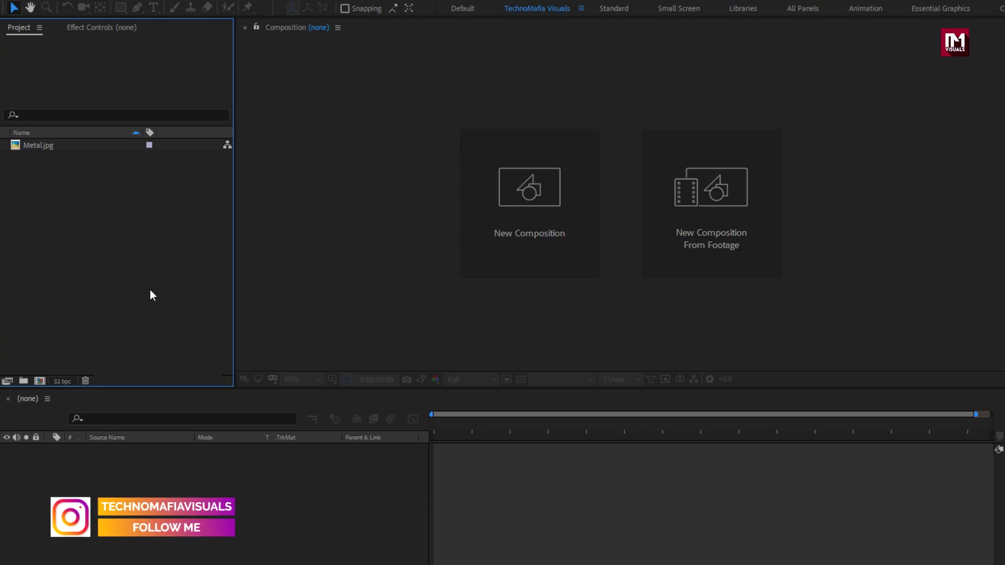
Create a 1920 x 1080, 30 fps composition named Trailer_title with a duration of 3 seconds.
left_click(46, 144)
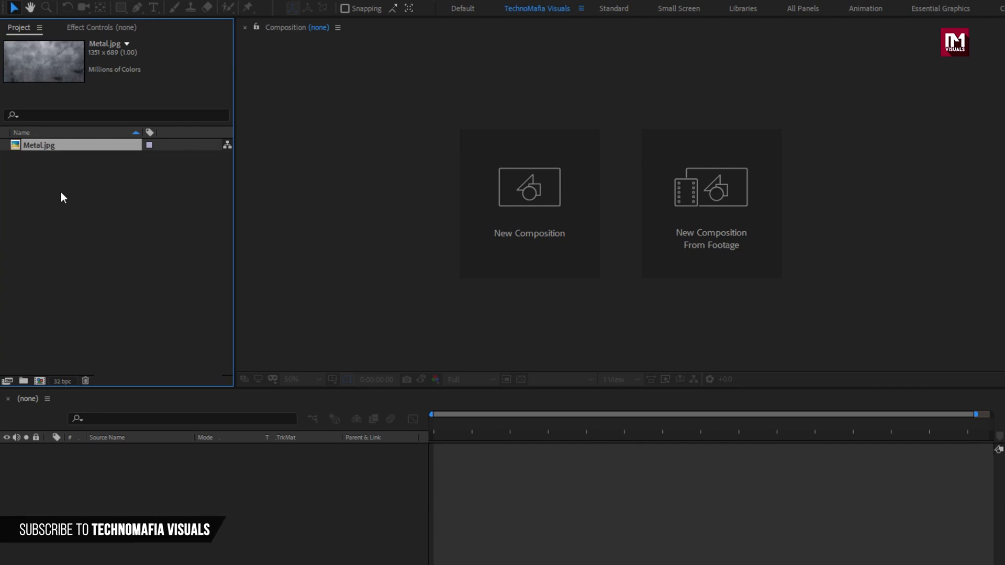
left_click(519, 192)
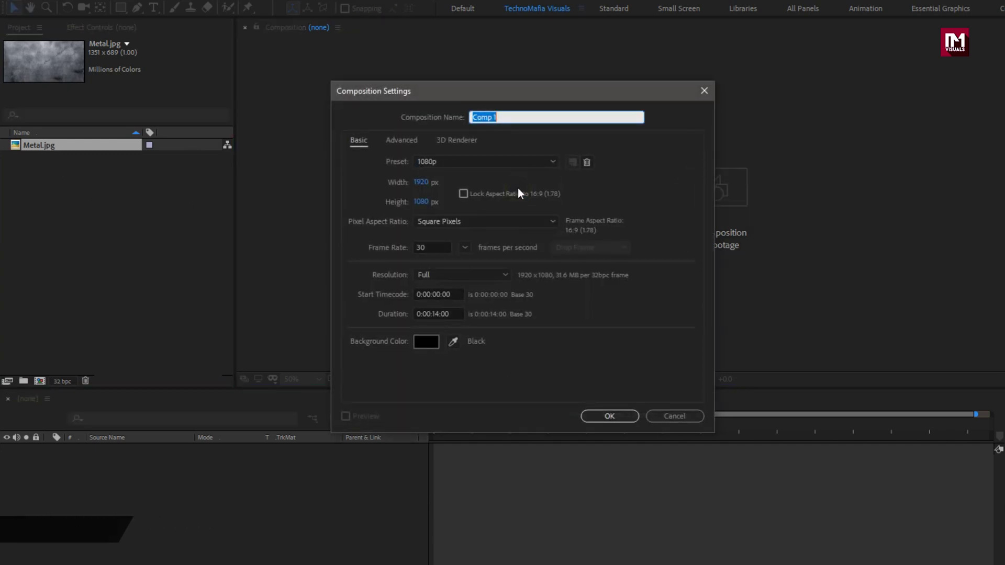
type("Trailer_title")
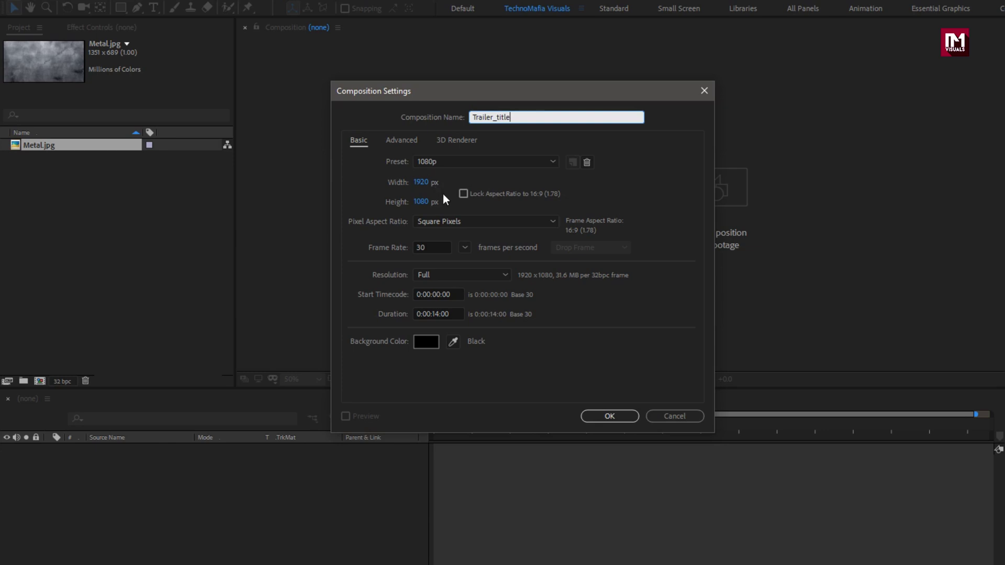
left_click(439, 314)
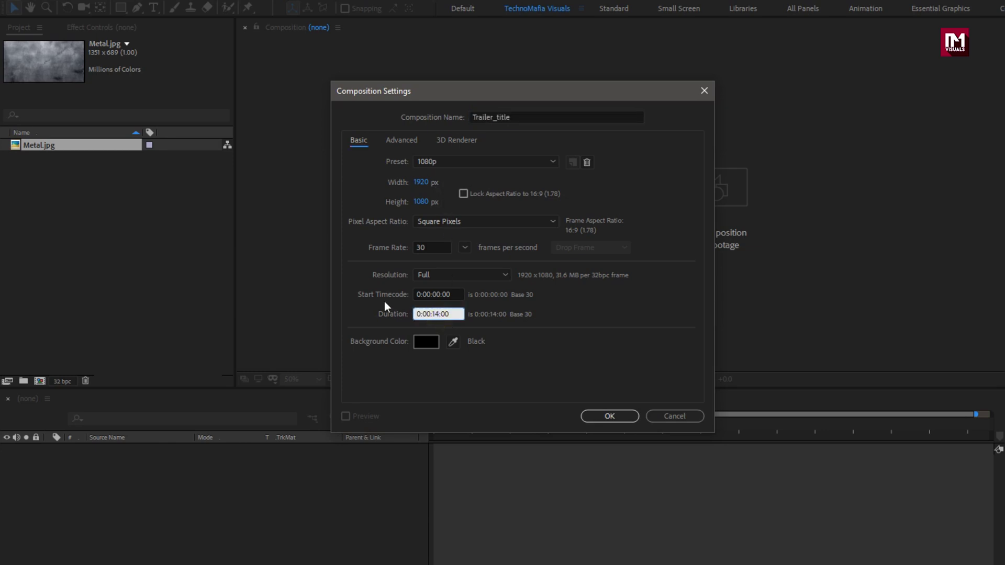
key("BackSpace")
key("BackSpace")
key("BackSpace")
type("03")
left_click(598, 414)
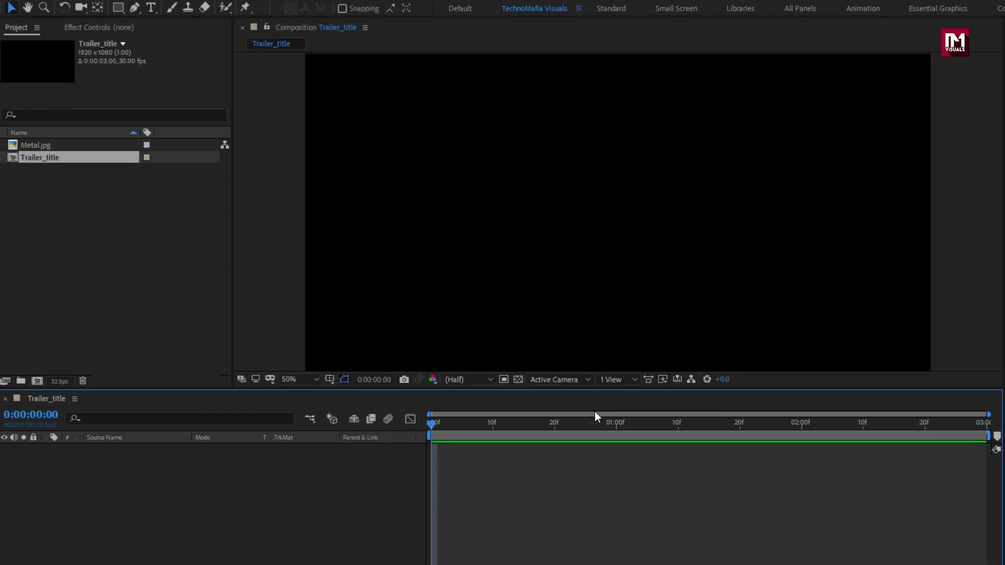
Add a text layer in the composition reading TRAILER and TITLE on two lines.
left_click(153, 7)
left_click(588, 217)
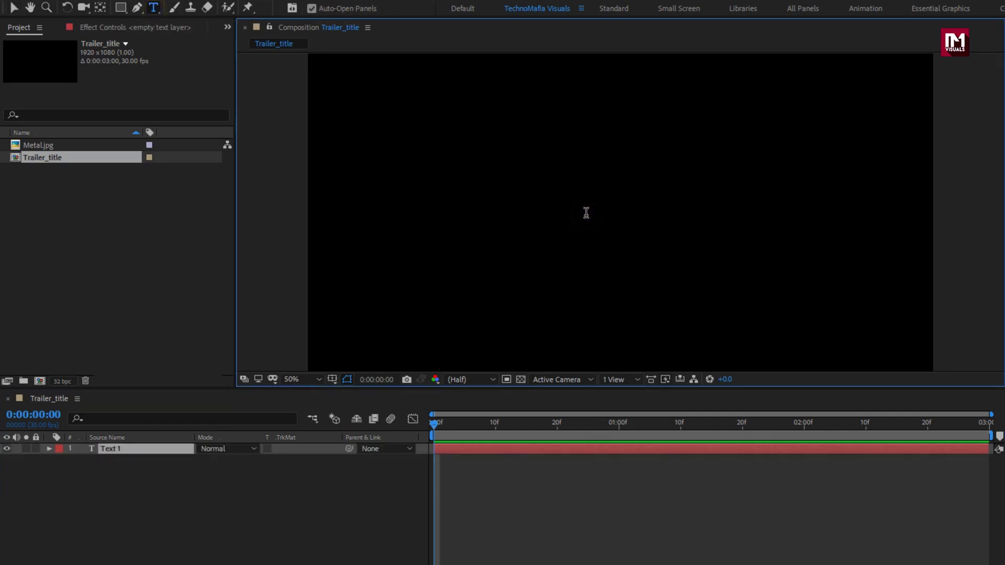
type("TRAILER")
key("Return")
type("TITLE")
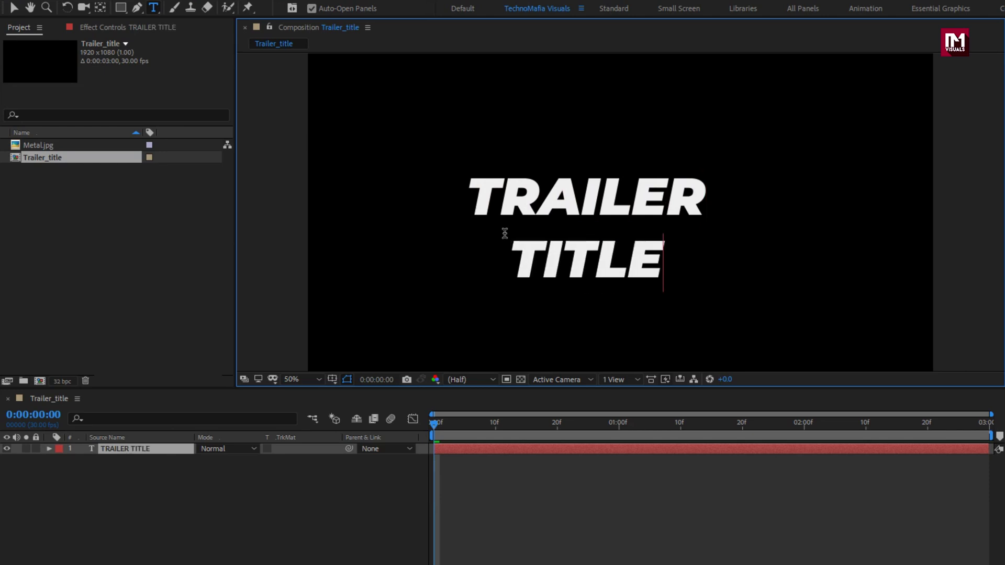
key("Escape")
key("v")
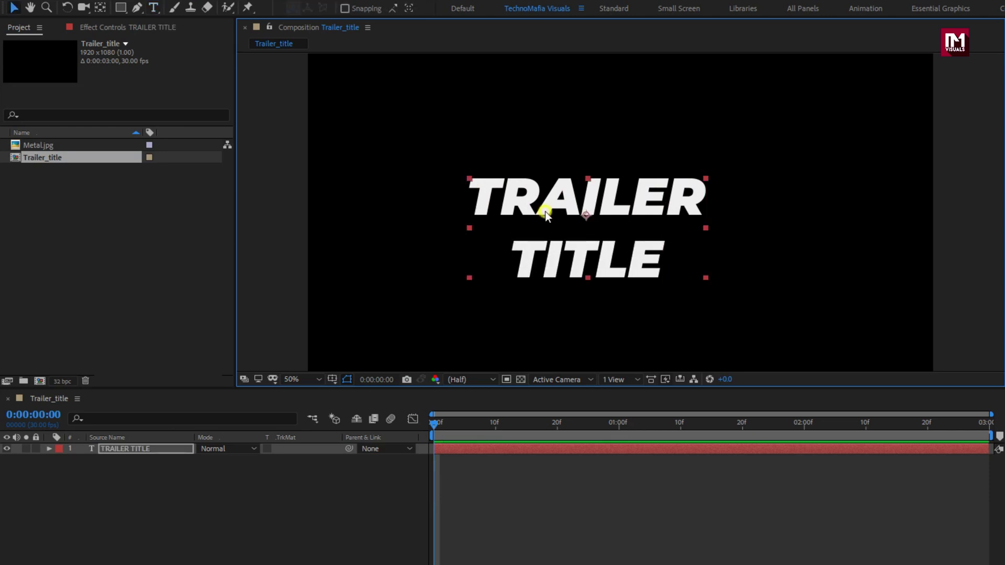
Set the title text to the Bebas font at 241 px with faux bold.
left_click(851, 419)
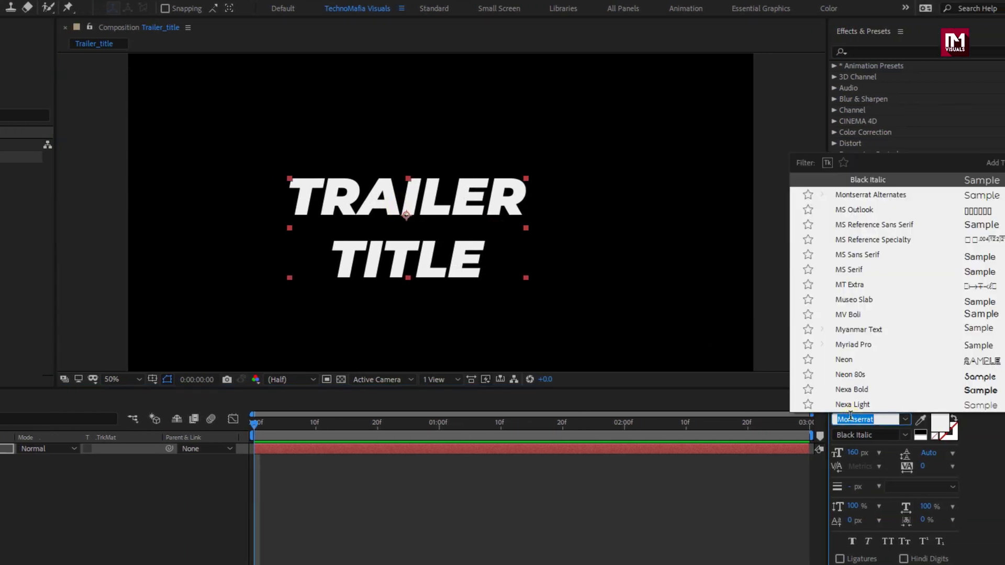
type("Bebas")
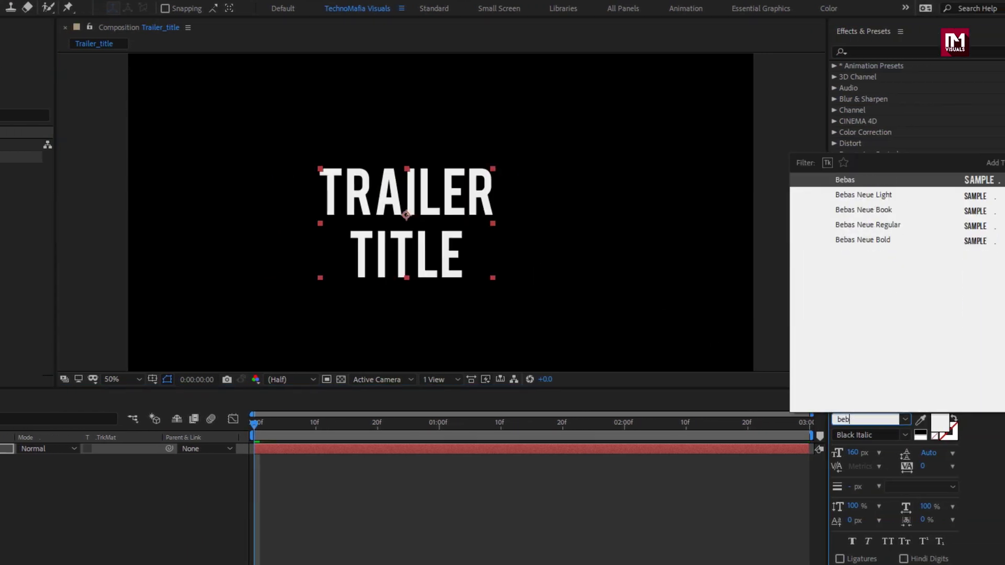
key("Return")
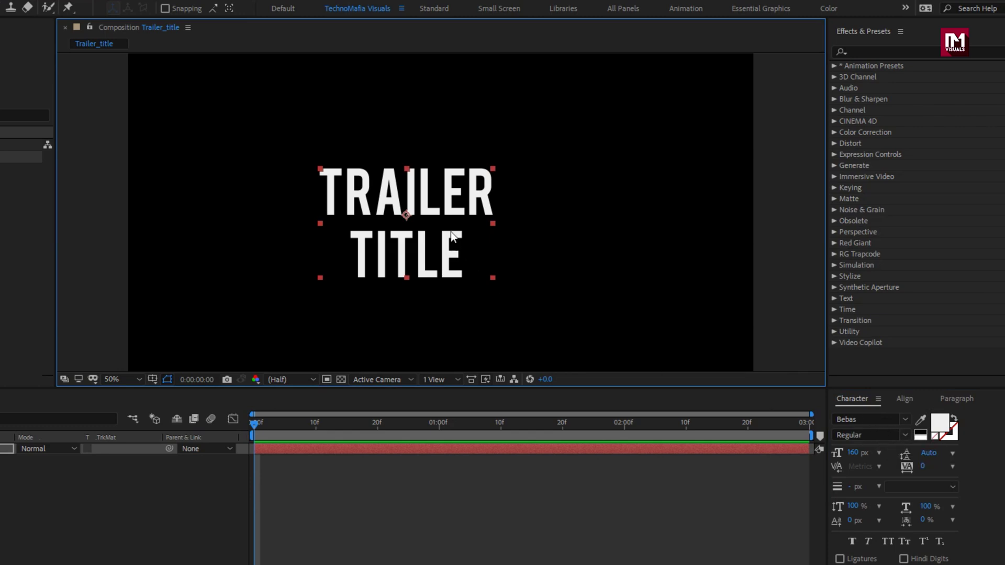
left_click_drag(854, 456, 910, 457)
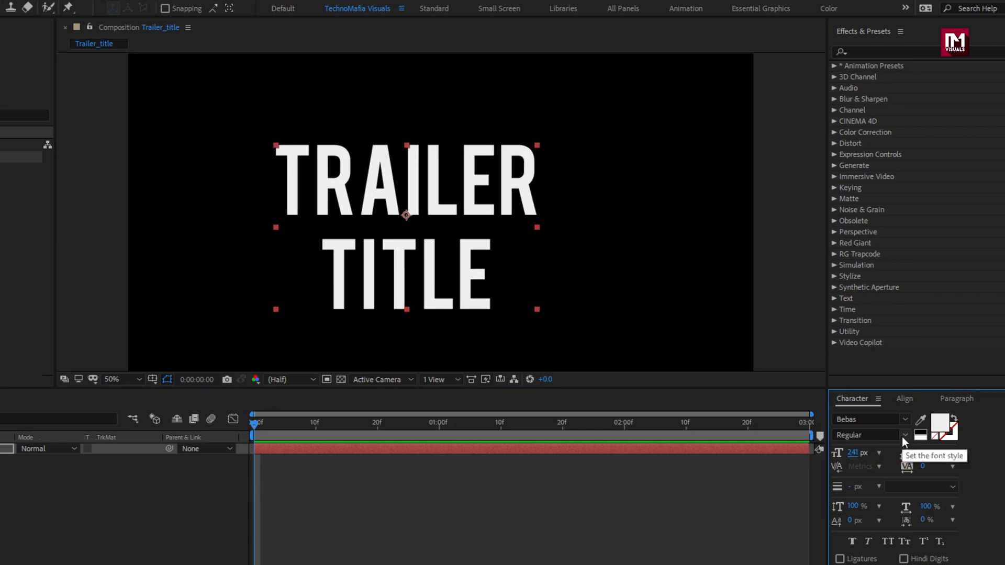
left_click(853, 541)
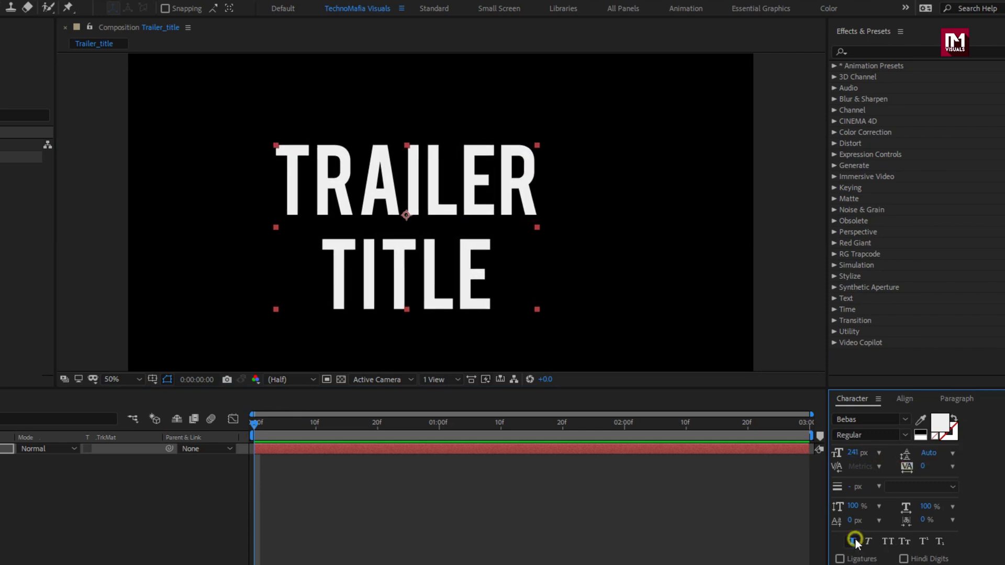
Center the title layer horizontally and vertically in the composition.
left_click(904, 400)
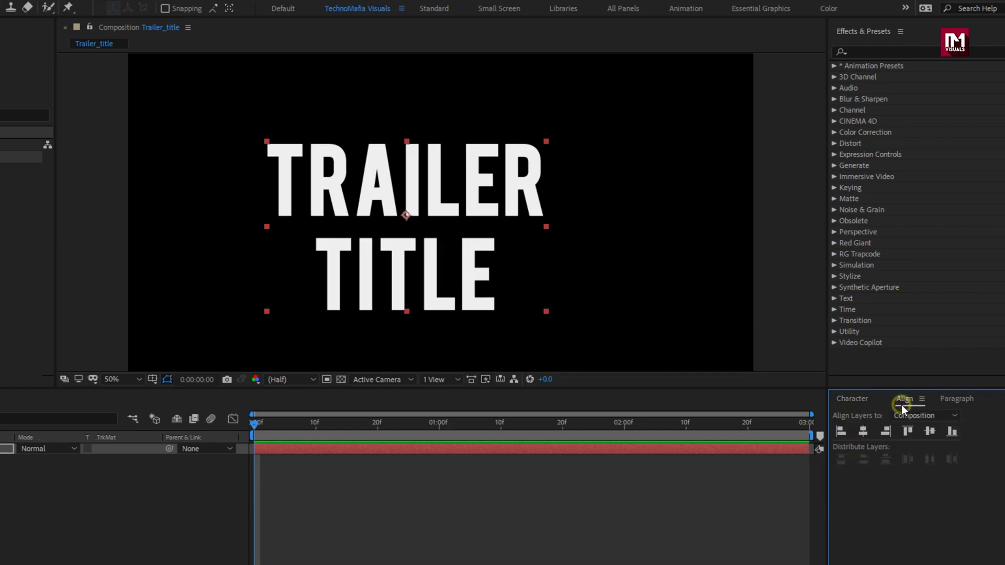
left_click(868, 435)
left_click(929, 433)
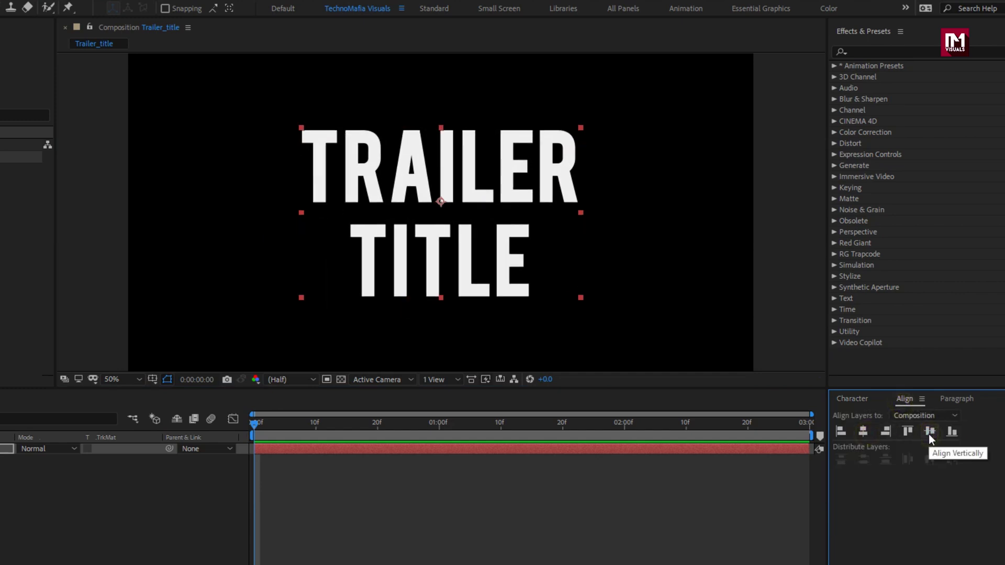
Tighten the leading between the two title lines and re-center the layer in the composition.
left_click(854, 398)
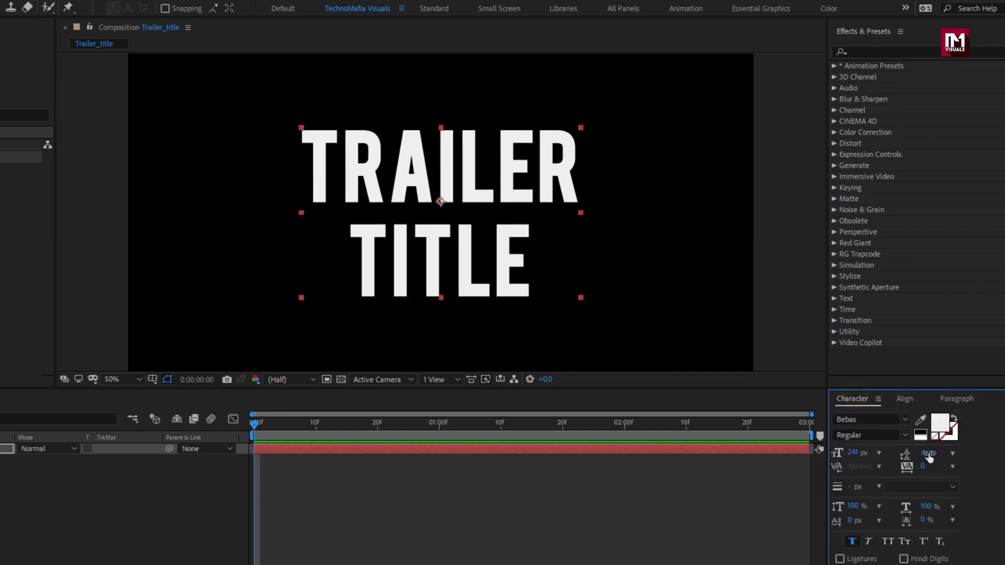
left_click_drag(930, 453, 812, 429)
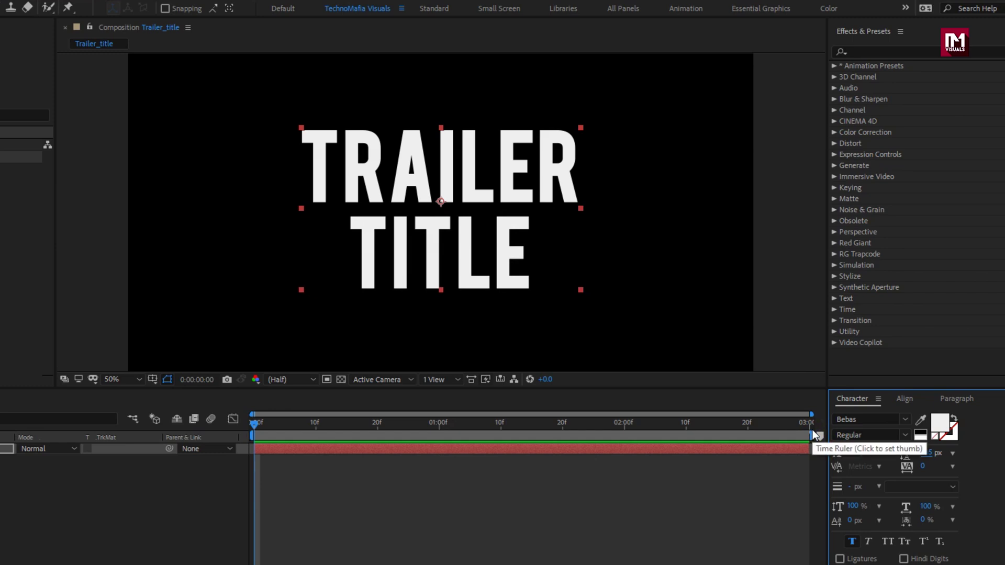
left_click(902, 399)
left_click(863, 431)
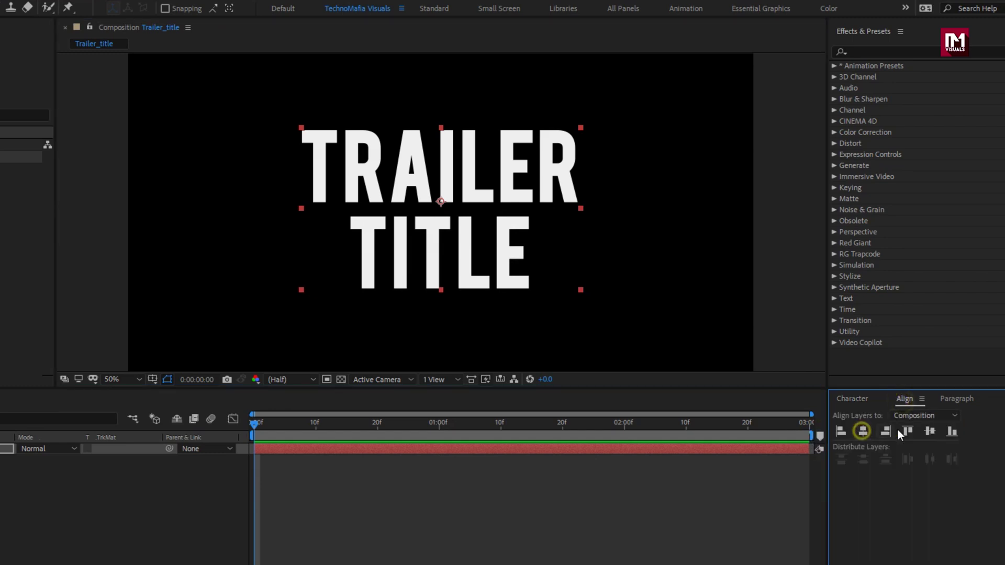
left_click(930, 430)
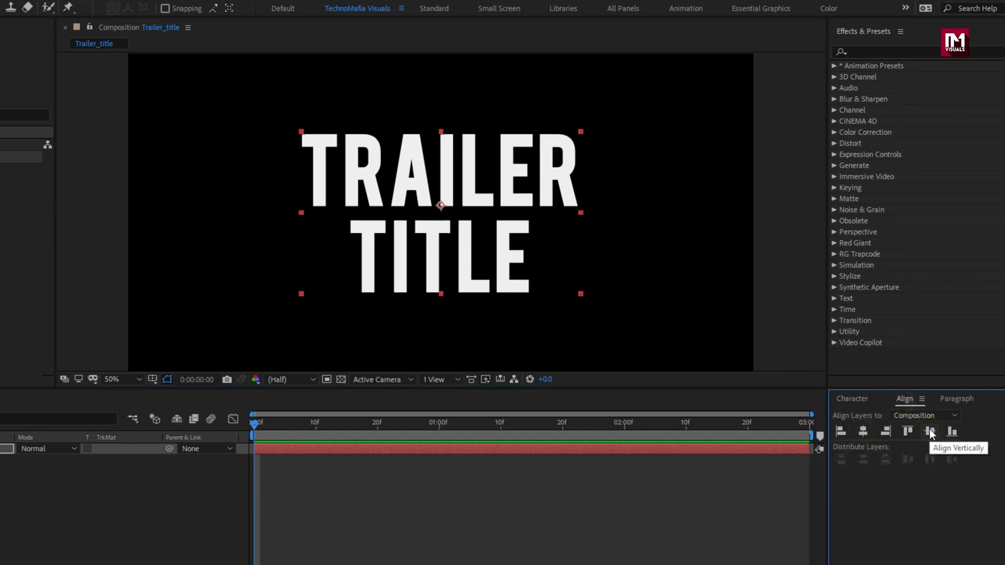
Pre-compose the TRAILER TITLE text layer as a composition named Title.
left_click(109, 449)
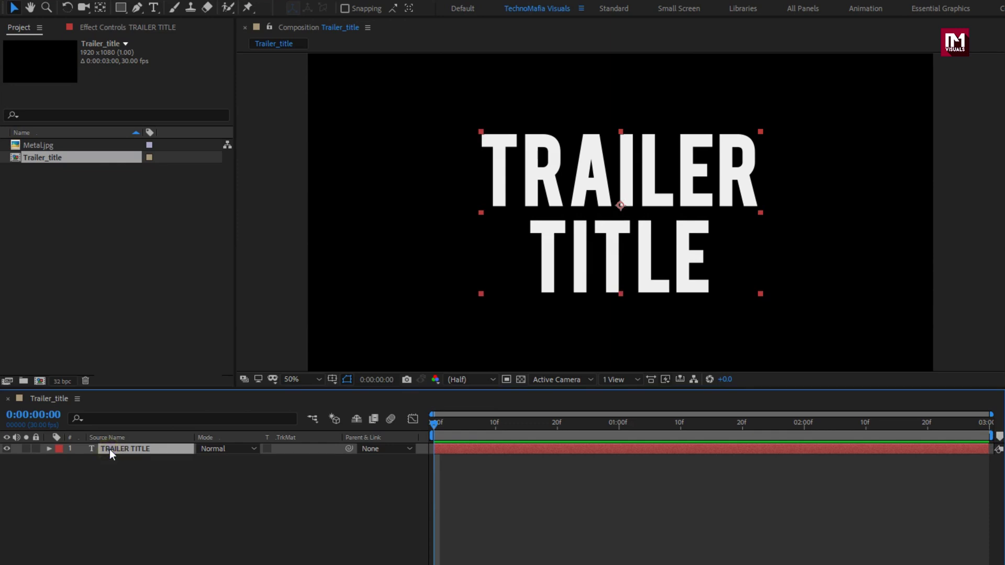
right_click(109, 449)
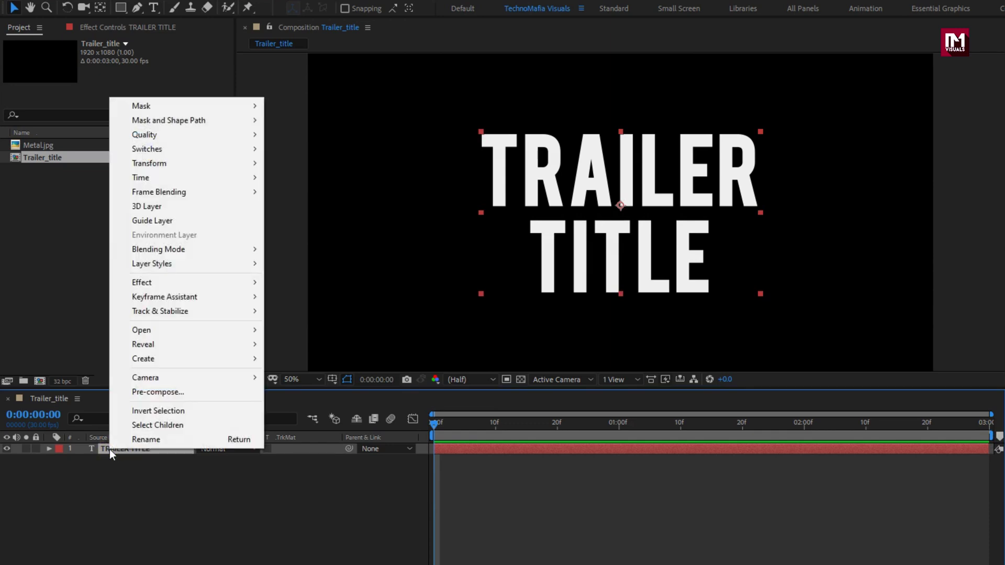
left_click(140, 394)
type("Title")
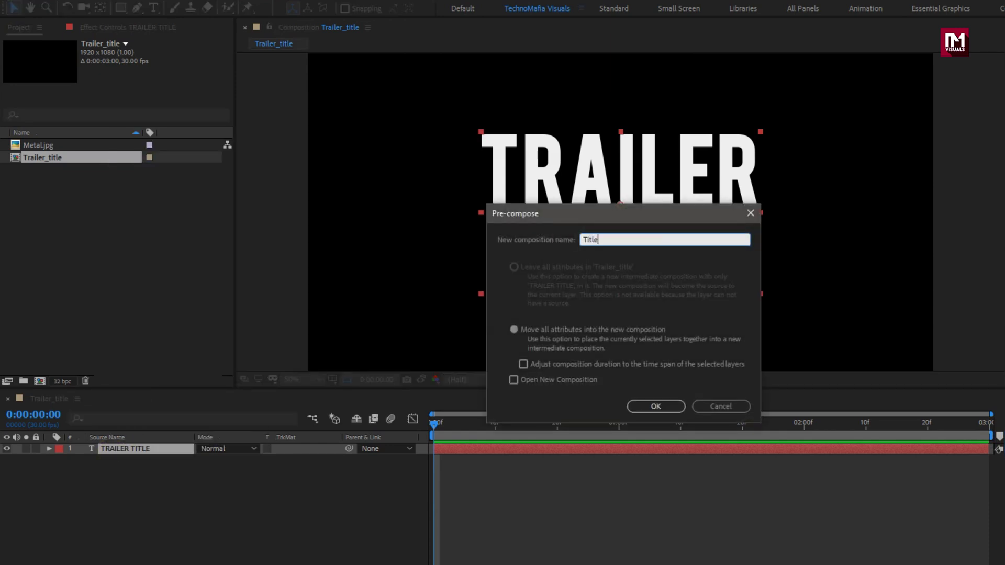
left_click(637, 408)
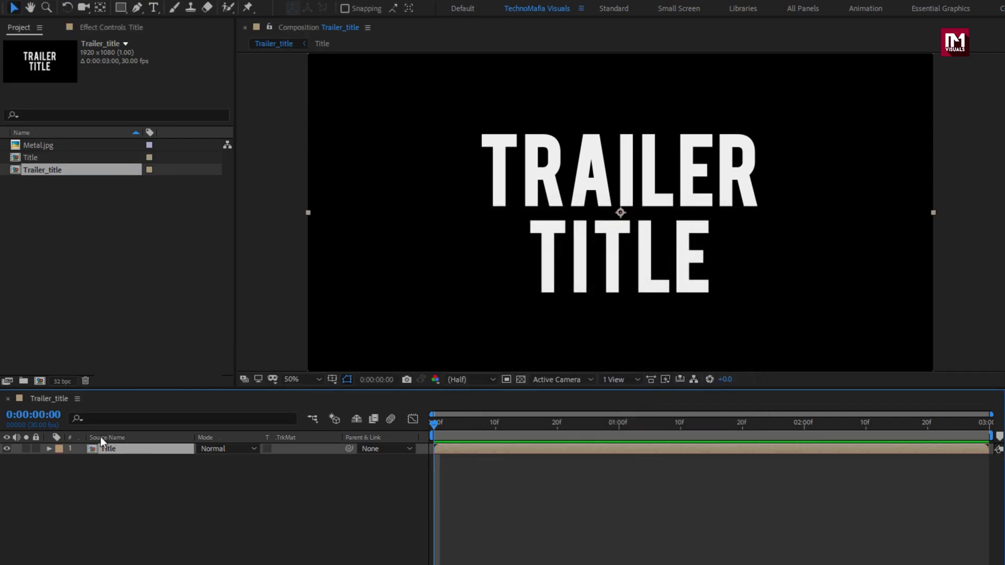
Place Metal.jpg beneath the Title layer and scale it to 142% to fill the frame.
left_click(37, 146)
left_click_drag(38, 146, 145, 466)
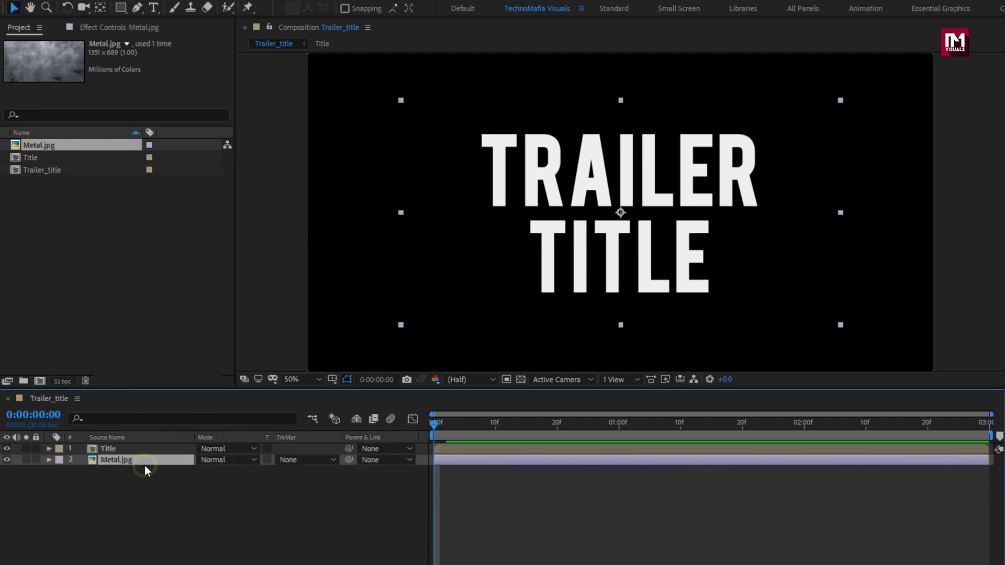
key("s")
left_click_drag(234, 475, 266, 475)
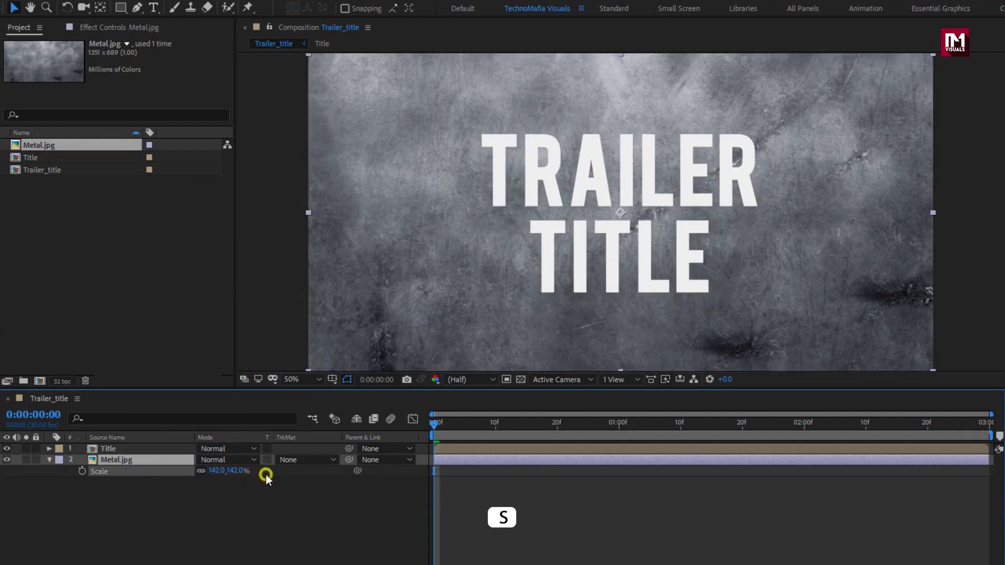
left_click(50, 460)
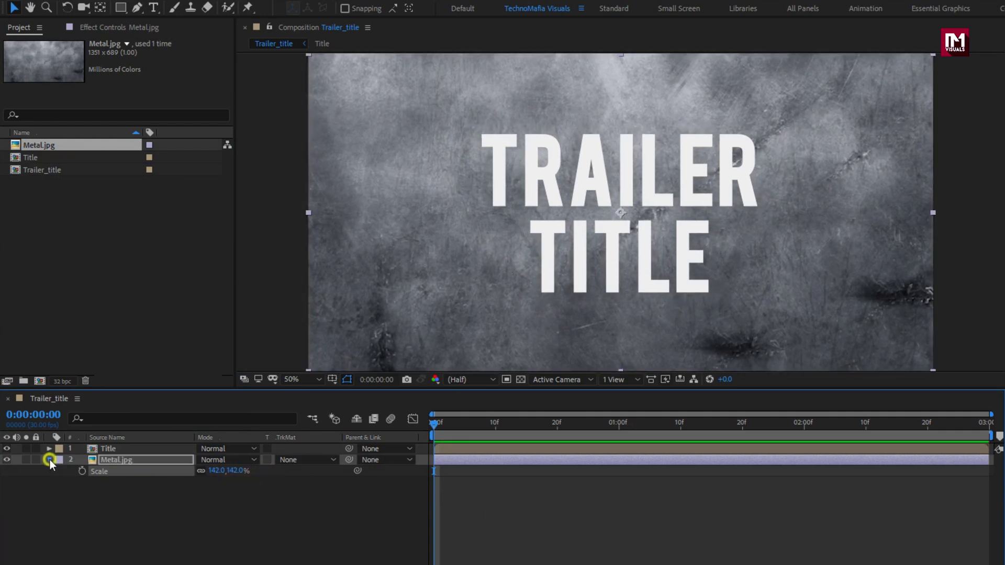
Pre-compose the Metal.jpg layer as Metal_Image, moving all attributes into the new composition.
right_click(116, 460)
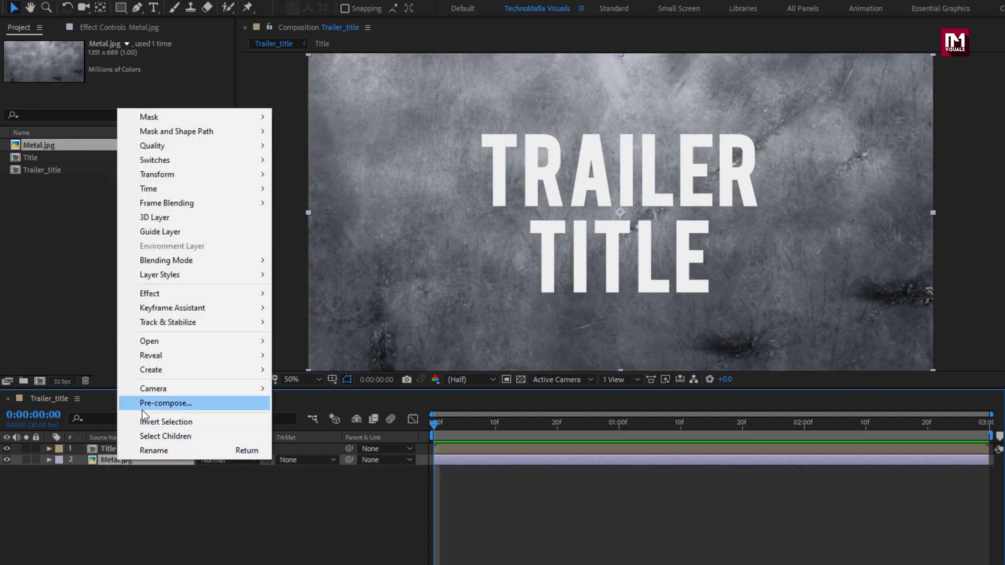
left_click(143, 408)
type("Me")
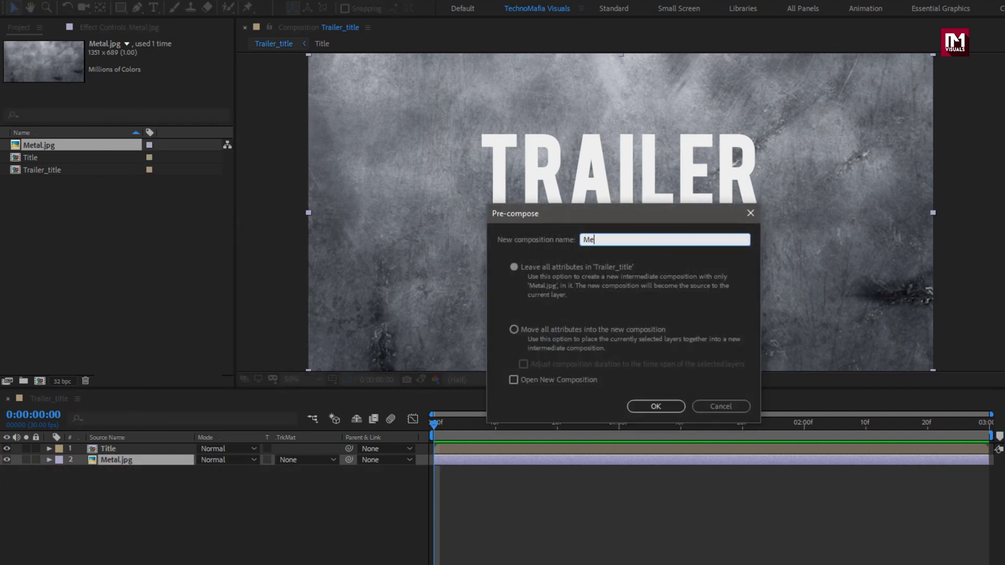
type("tal_Image")
left_click(512, 330)
left_click(649, 406)
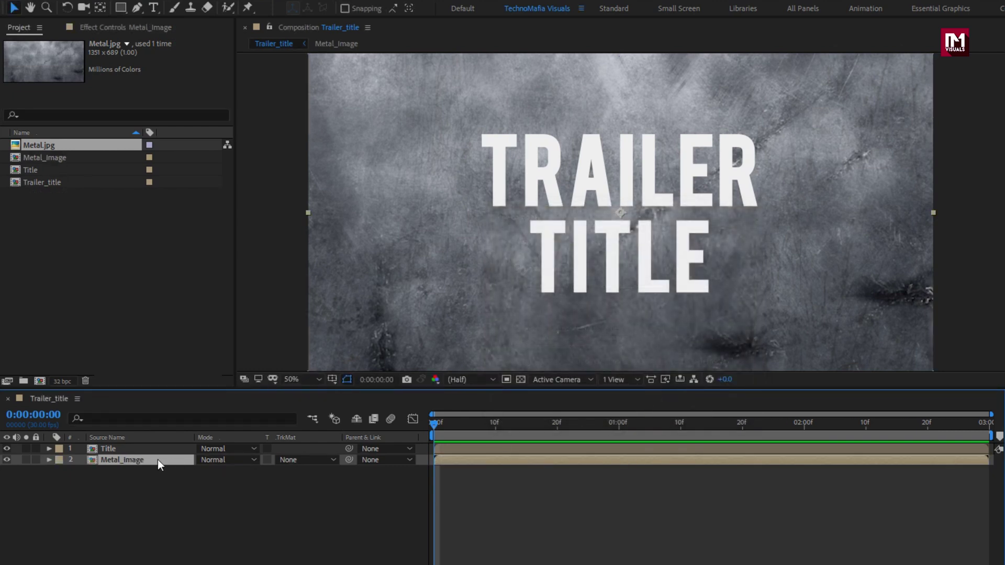
Set the Metal_Image layer's track matte to Alpha Matte "Title" and apply the Curves effect to it.
left_click(300, 460)
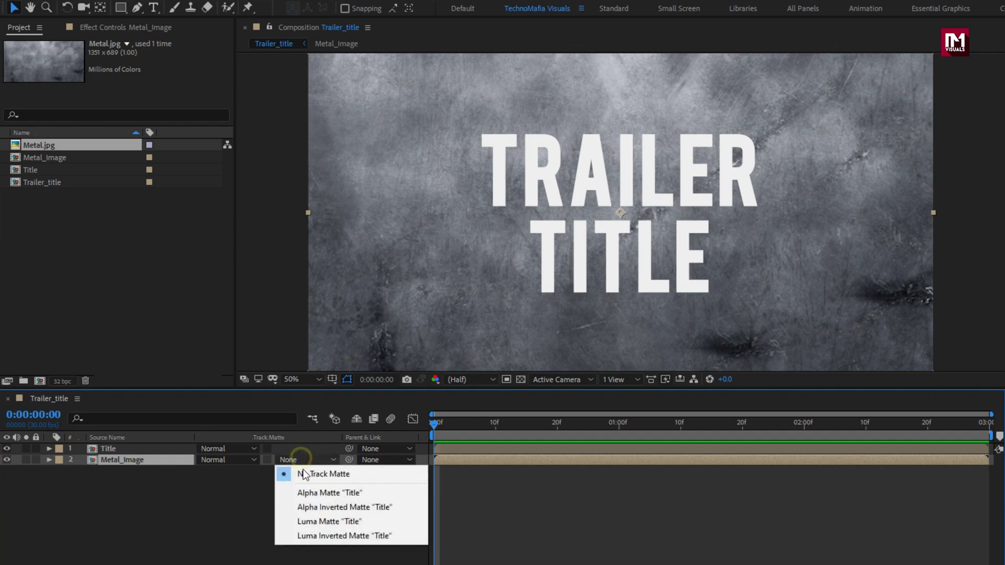
left_click(305, 492)
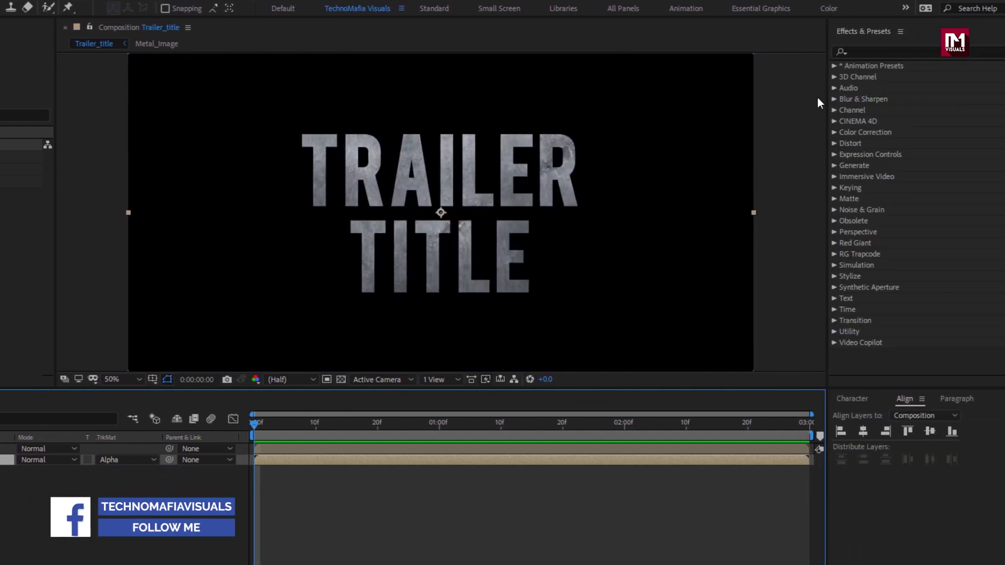
left_click(867, 51)
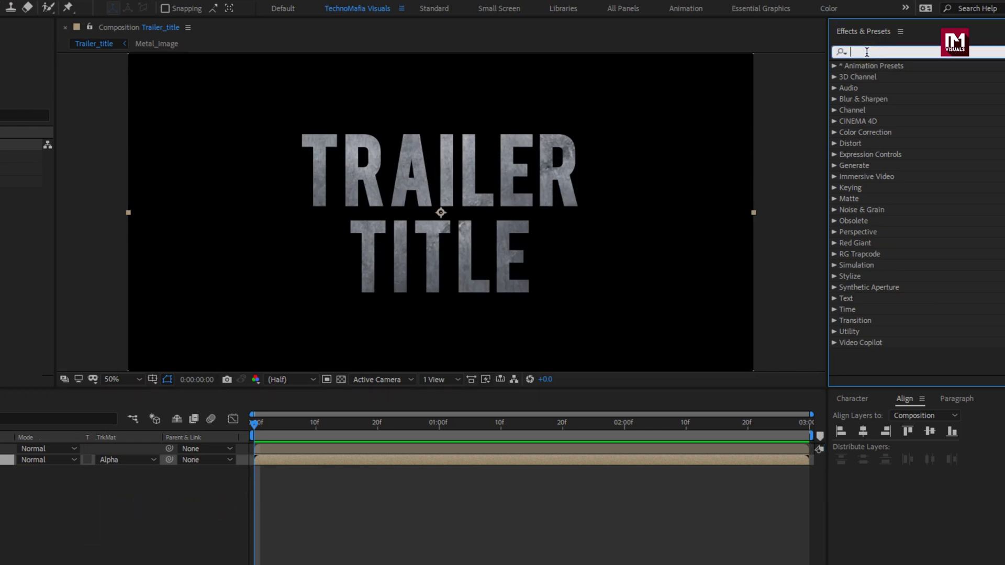
type("curv")
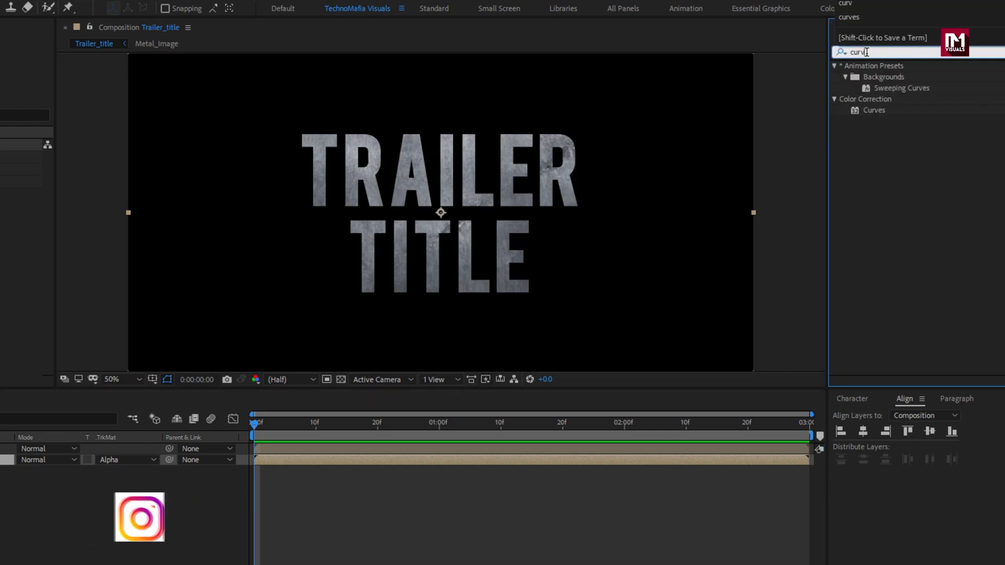
left_click(884, 110)
double_click(881, 110)
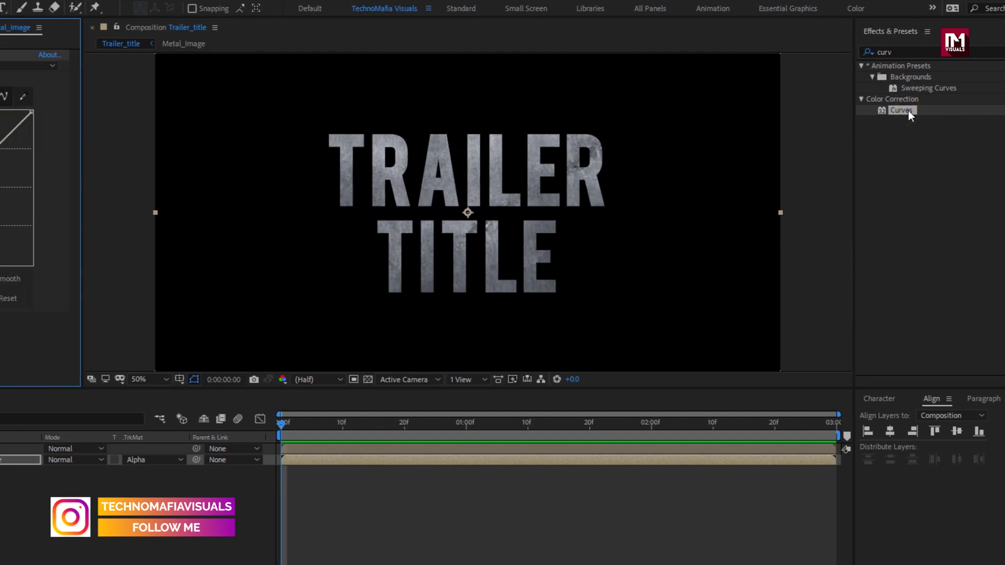
Shape the RGB curve on Metal_Image into an S with raised highlights and lowered shadows, and deselect the layer.
left_click_drag(124, 152, 129, 125)
left_click_drag(71, 216, 79, 245)
left_click_drag(146, 126, 148, 126)
left_click_drag(82, 246, 83, 244)
left_click(138, 488)
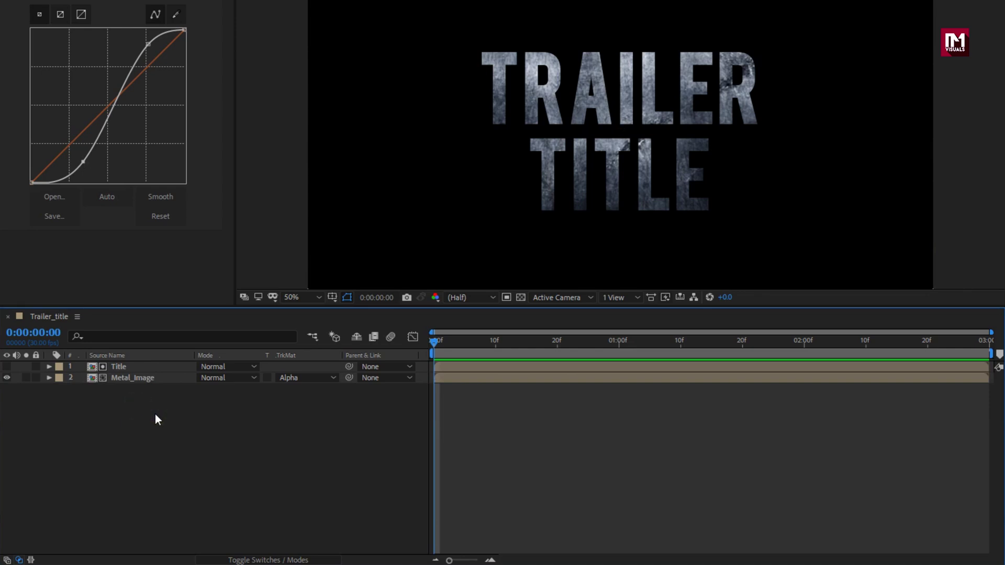
Turn the Metal_Image and Title layers into 3D layers and deselect them.
left_click(252, 559)
left_click(135, 379)
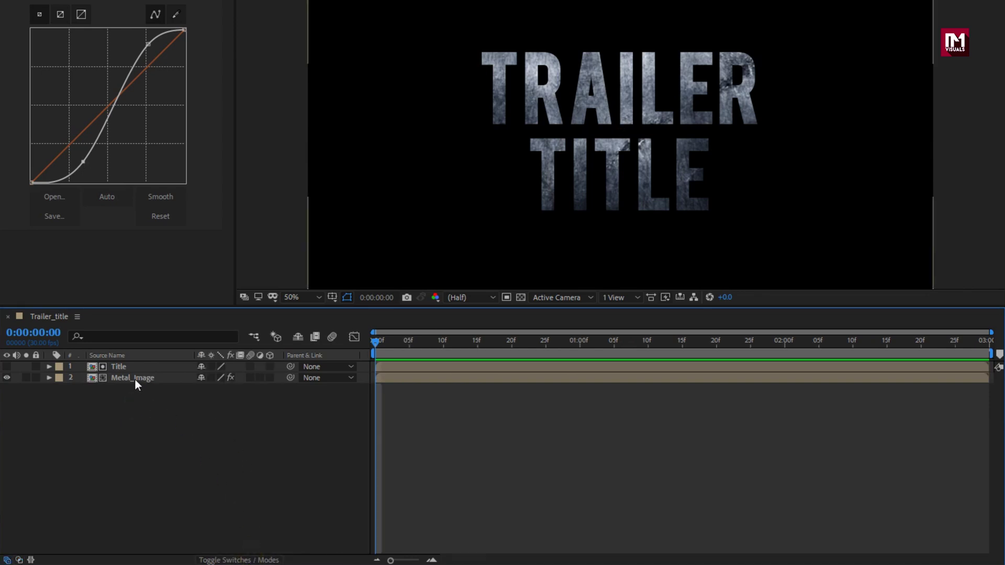
left_click(270, 378)
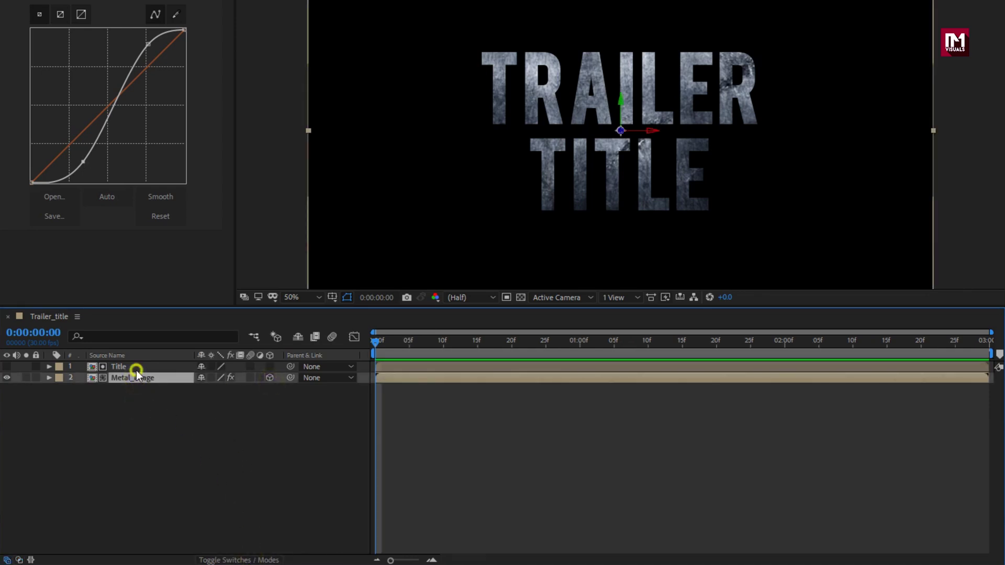
left_click(135, 368)
left_click(267, 366)
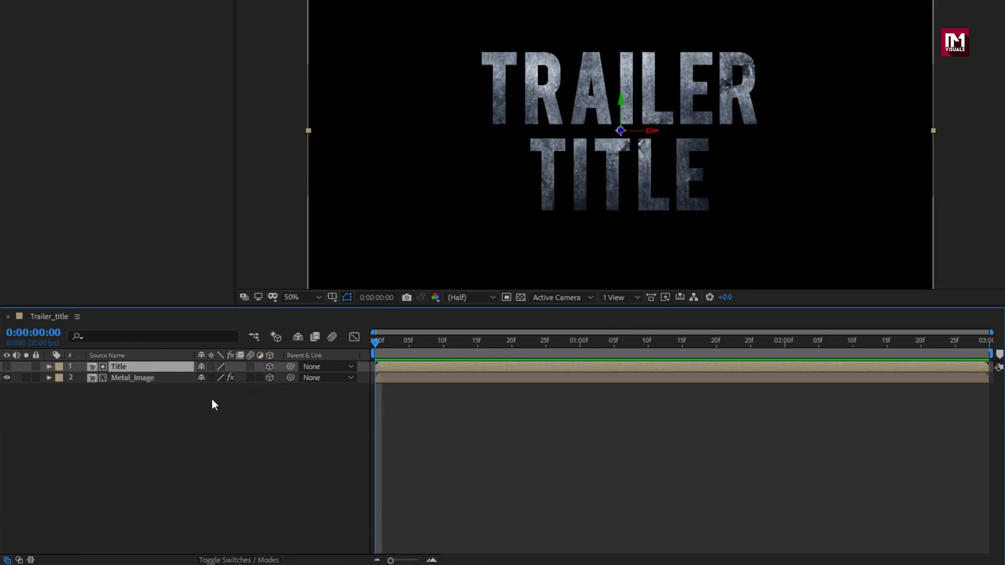
left_click(212, 401)
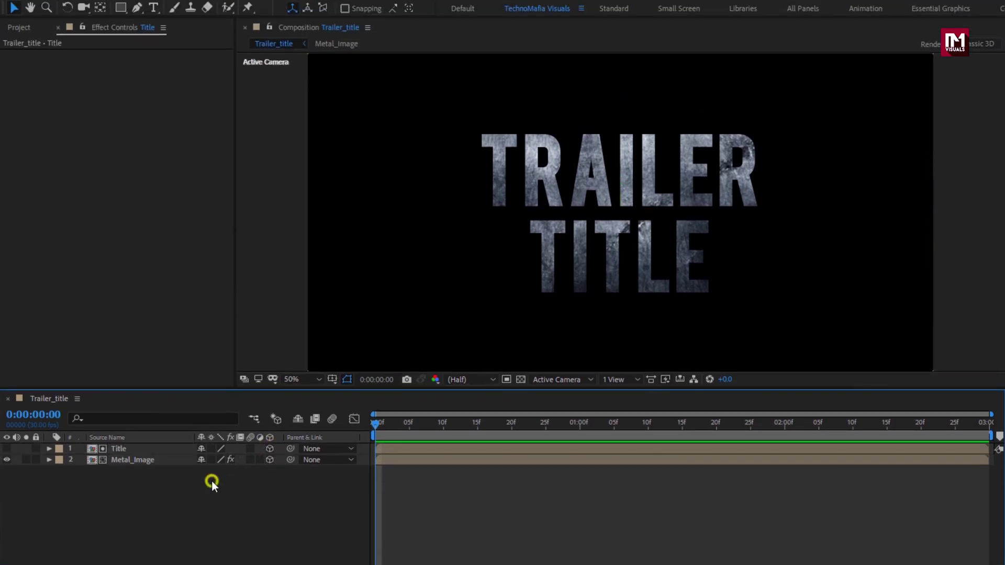
Add another instance of the Title composition above all layers in Trailer_title and make it a 3D layer.
left_click(19, 27)
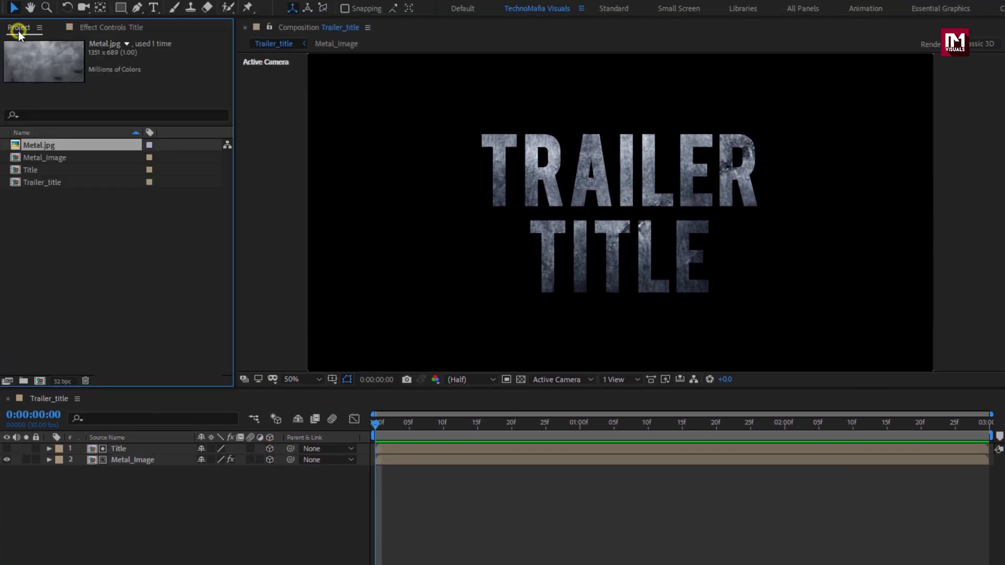
left_click(31, 170)
left_click_drag(110, 286, 128, 445)
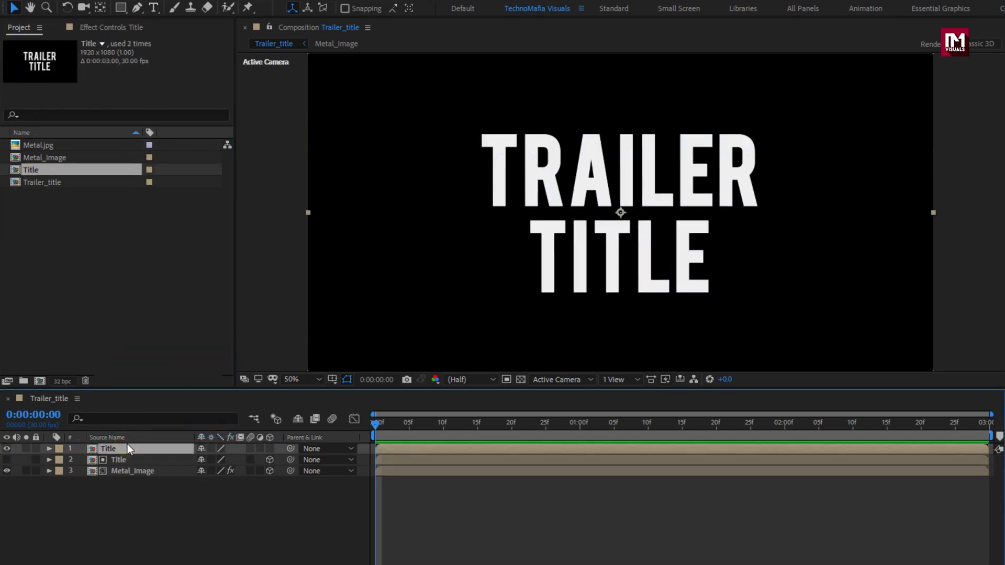
left_click(269, 449)
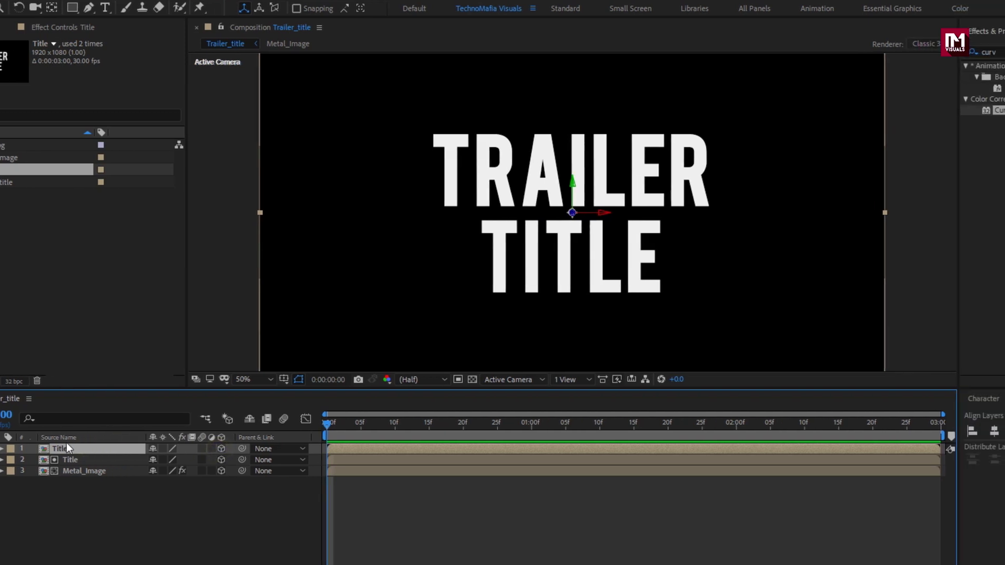
Apply the Fill effect to the topmost Title layer and set its colour to near-black 030303.
left_click(843, 52)
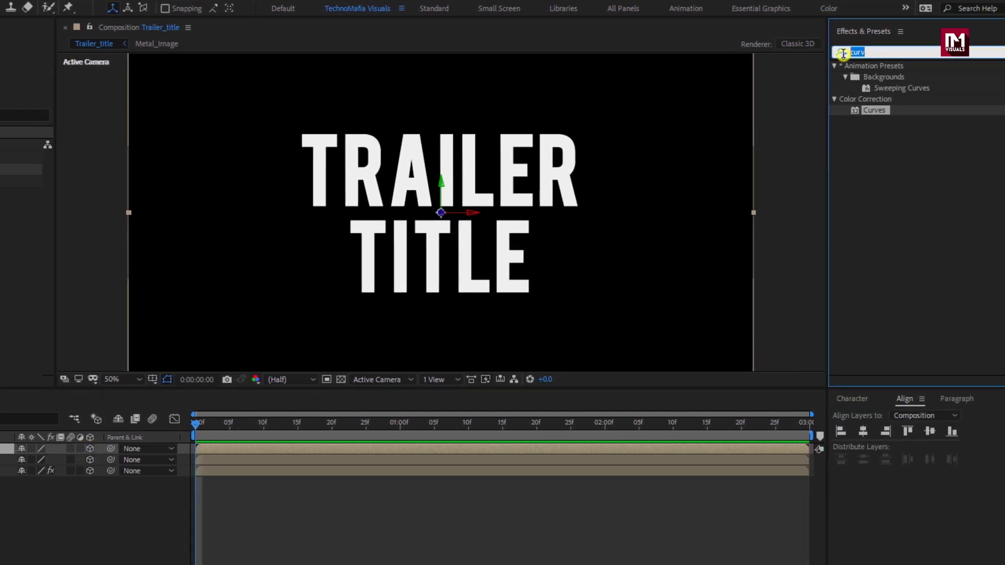
type("fill")
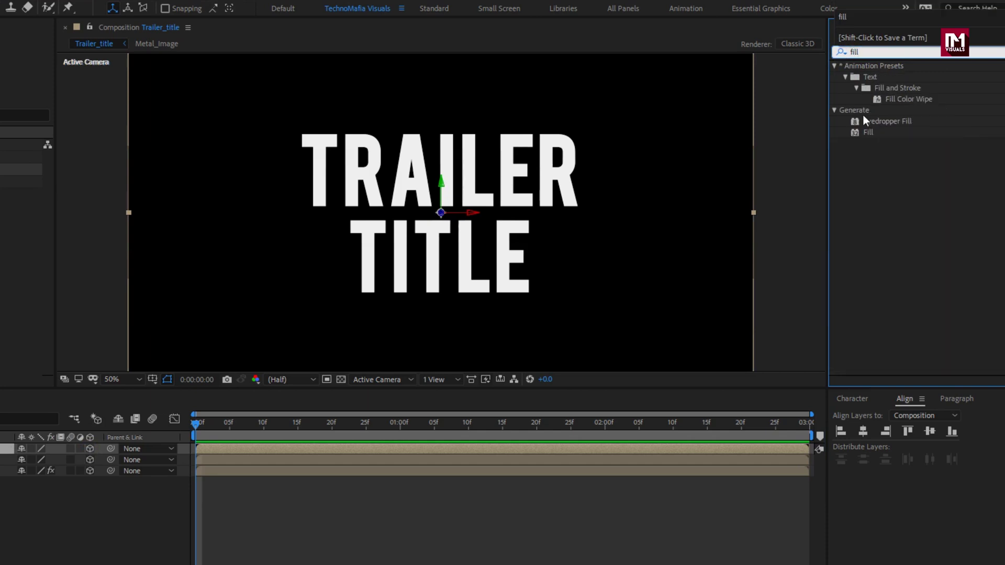
double_click(868, 133)
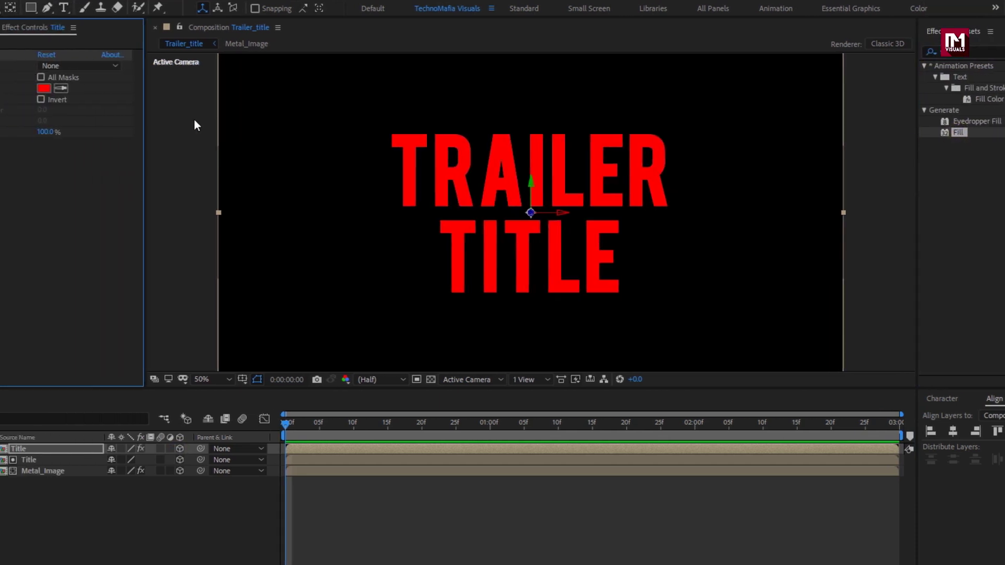
left_click(128, 88)
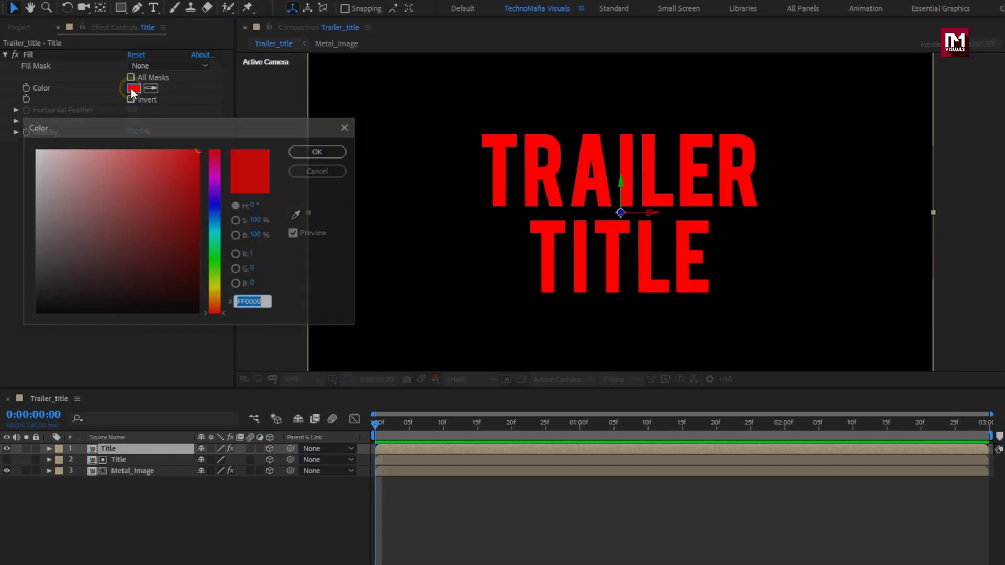
left_click_drag(47, 171, 33, 316)
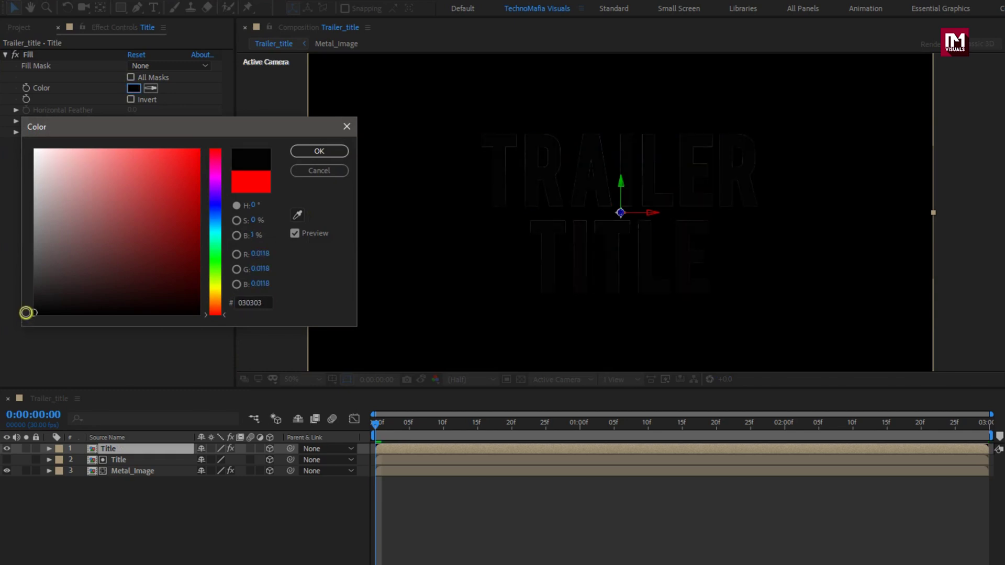
left_click(319, 152)
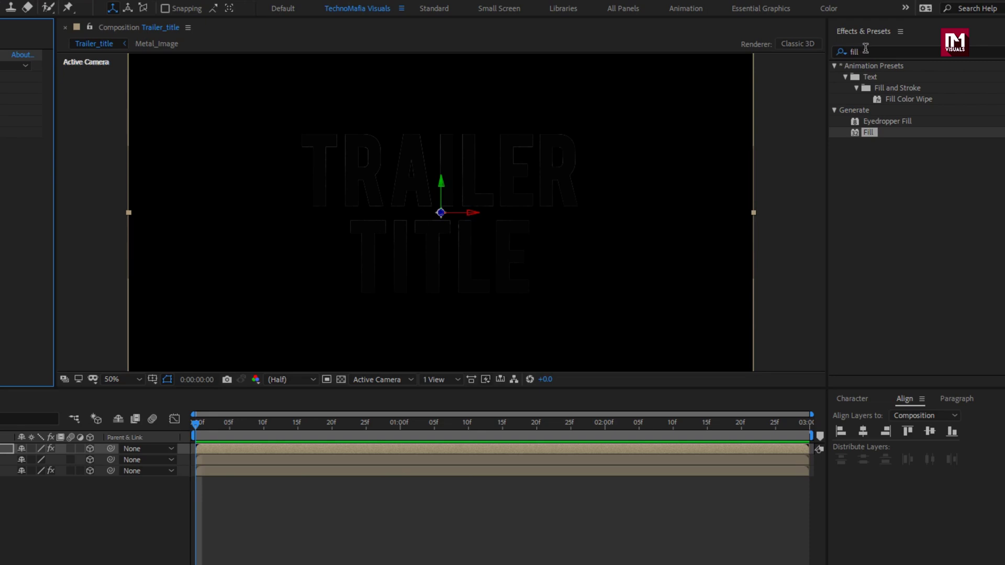
Apply Bevel Alpha to the topmost Title layer and set its Edge Thickness to 1.
left_click(846, 51)
type("bev")
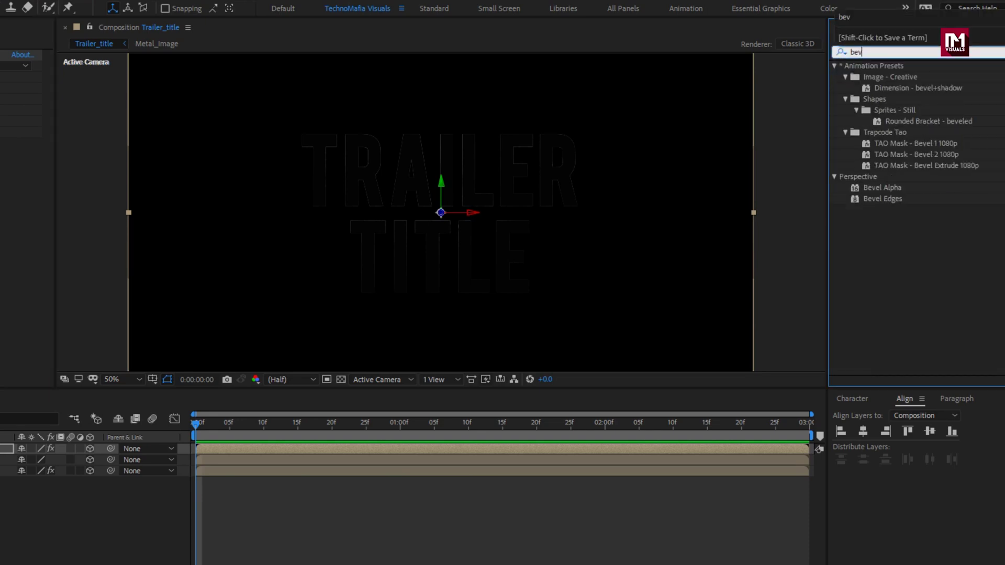
double_click(891, 188)
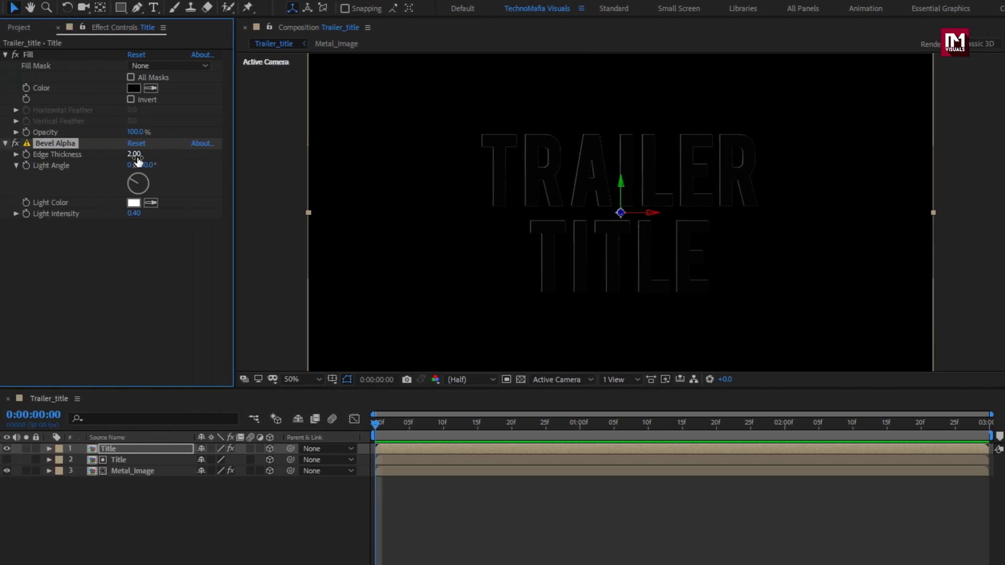
left_click(134, 155)
type("1")
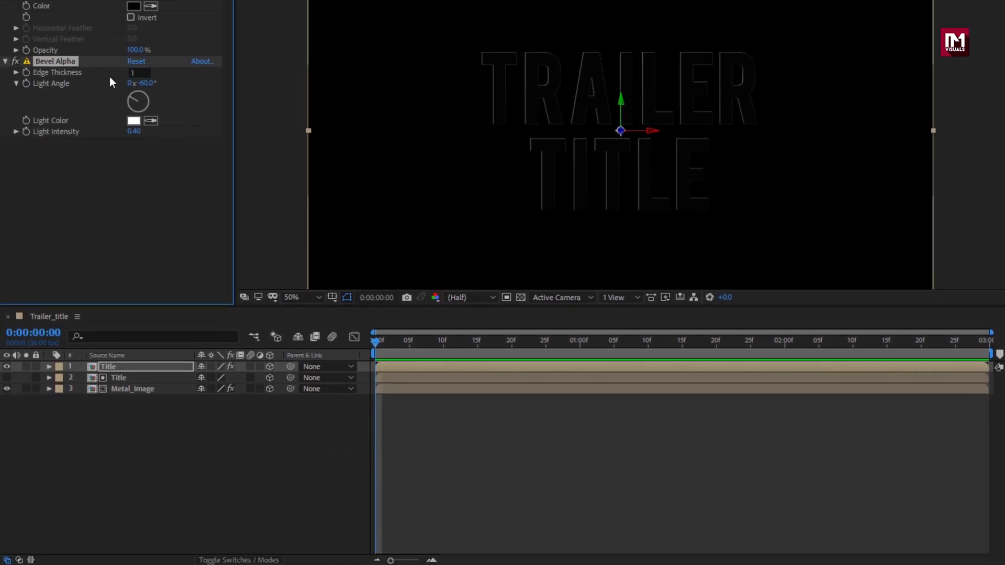
key("Return")
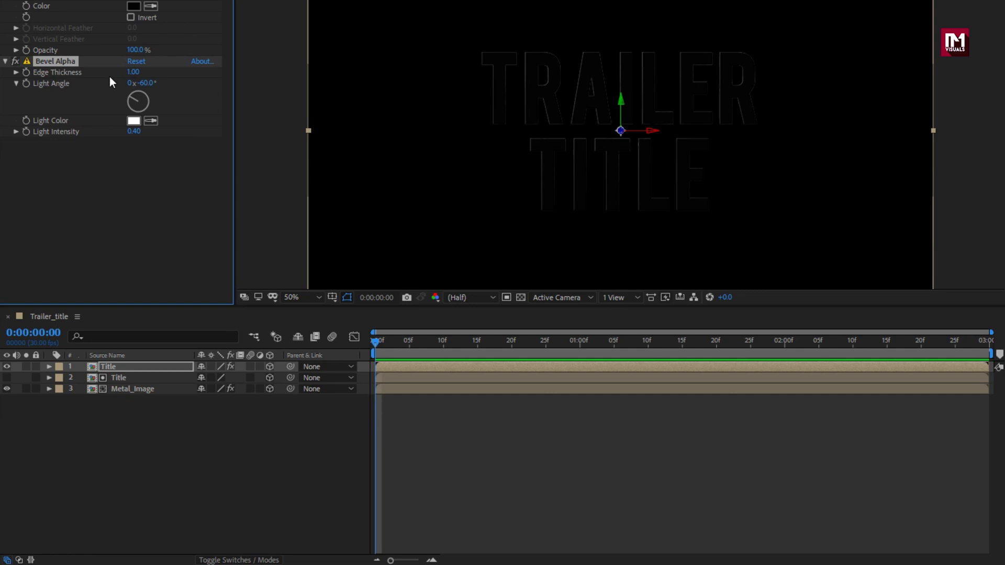
Duplicate the topmost Title layer with Fill and Bevel Alpha eight times.
key("ctrl+d")
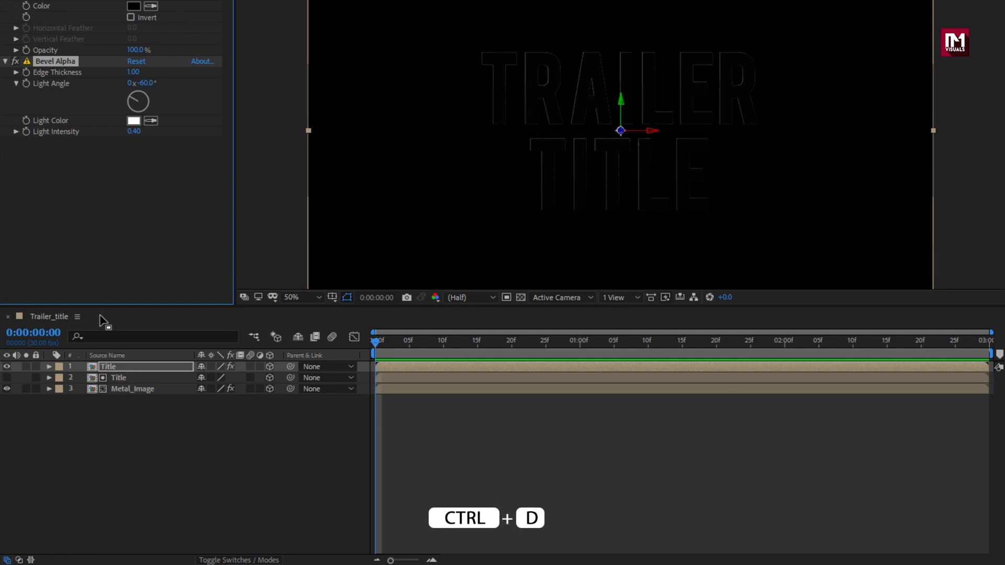
left_click(112, 366)
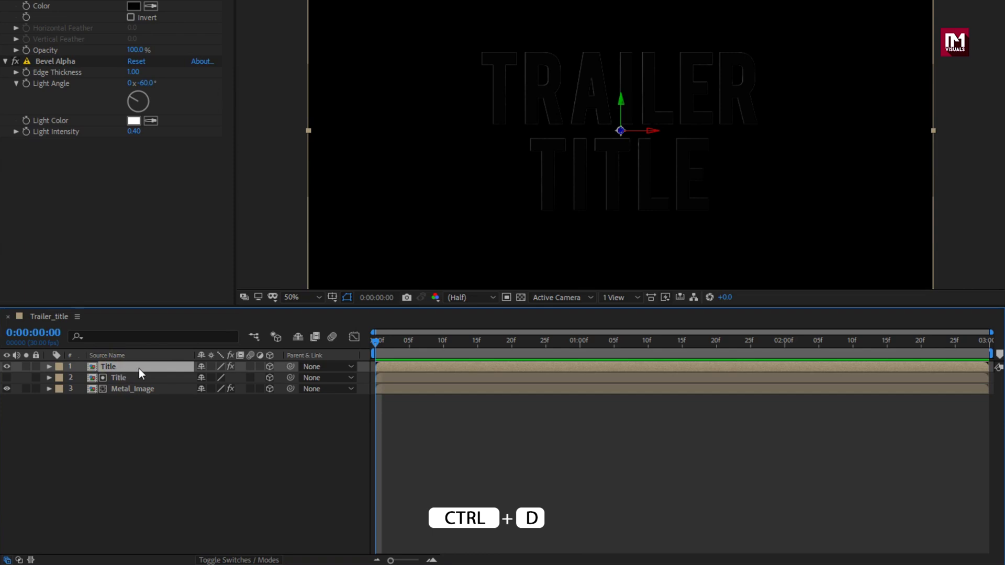
key("ctrl+d")
key("ctrl+d")
key("ctrl+d")
key("ctrl+d")
key("ctrl+d")
key("ctrl+d")
key("ctrl+d")
key("ctrl+d")
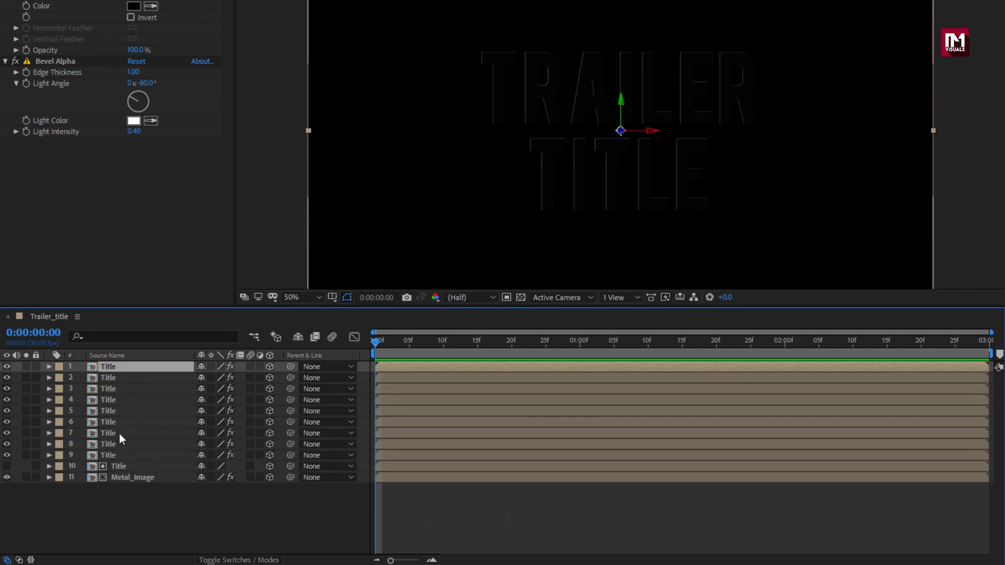
Show Position for Title layers 1 to 8, and set the Z position of layer 8 to 2 and layer 7 to 4.
left_click(114, 454)
key("p")
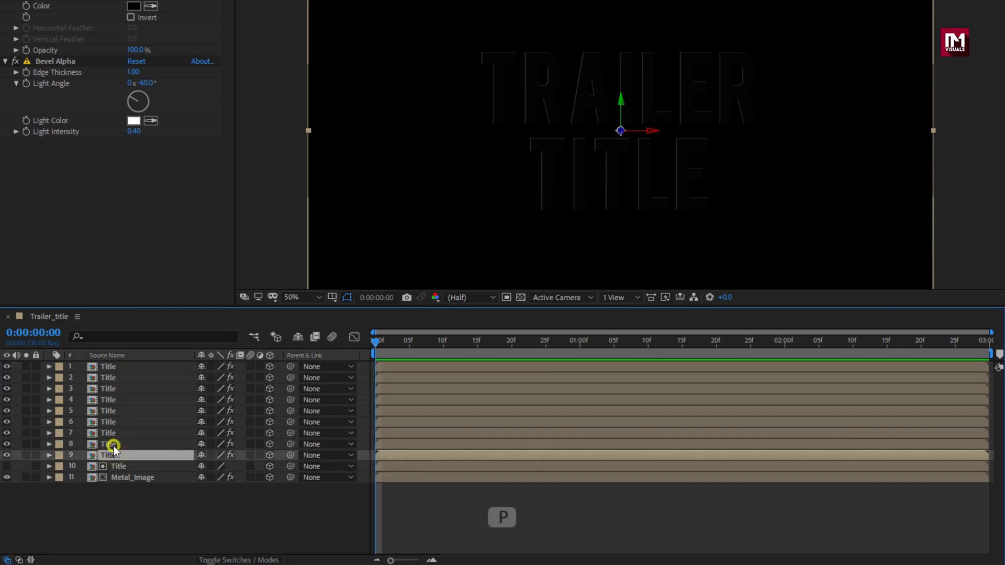
left_click(114, 445)
left_click(114, 368, "shift")
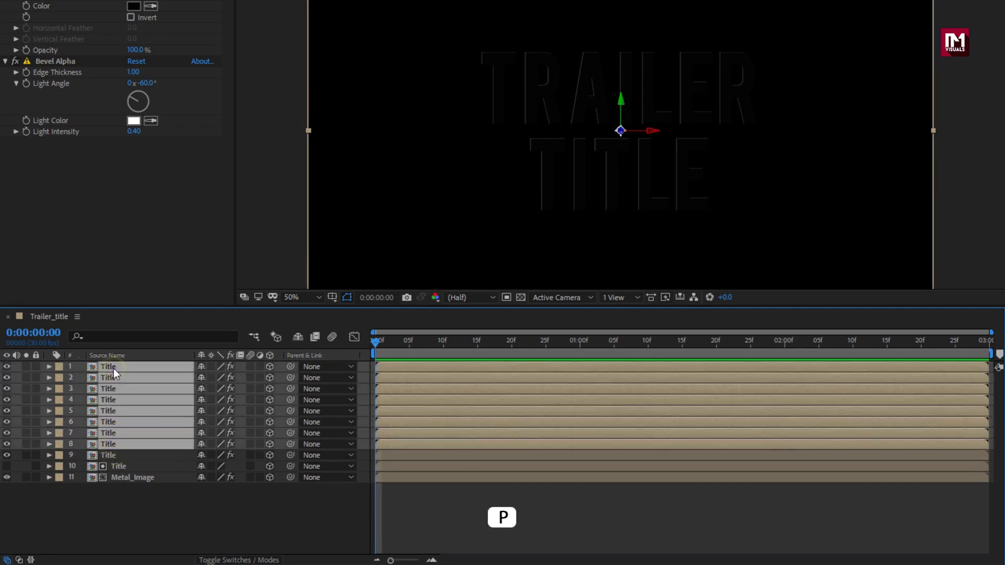
key("p")
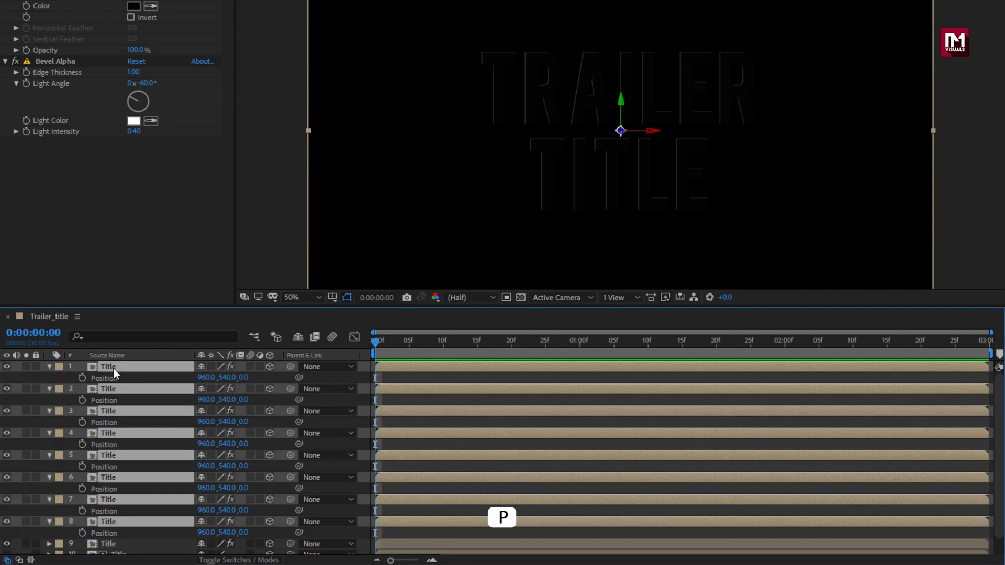
left_click(61, 532)
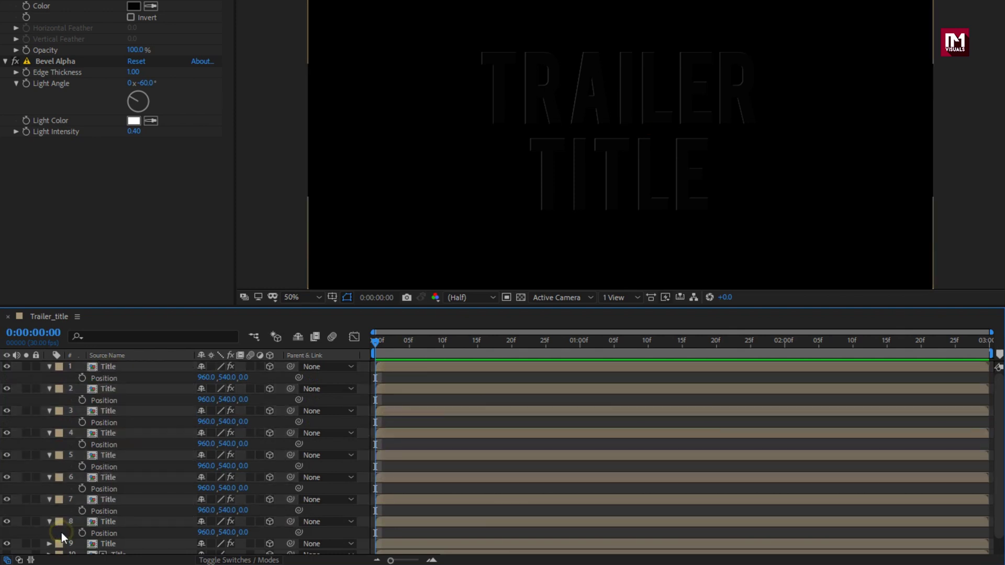
left_click(109, 523)
left_click(244, 533)
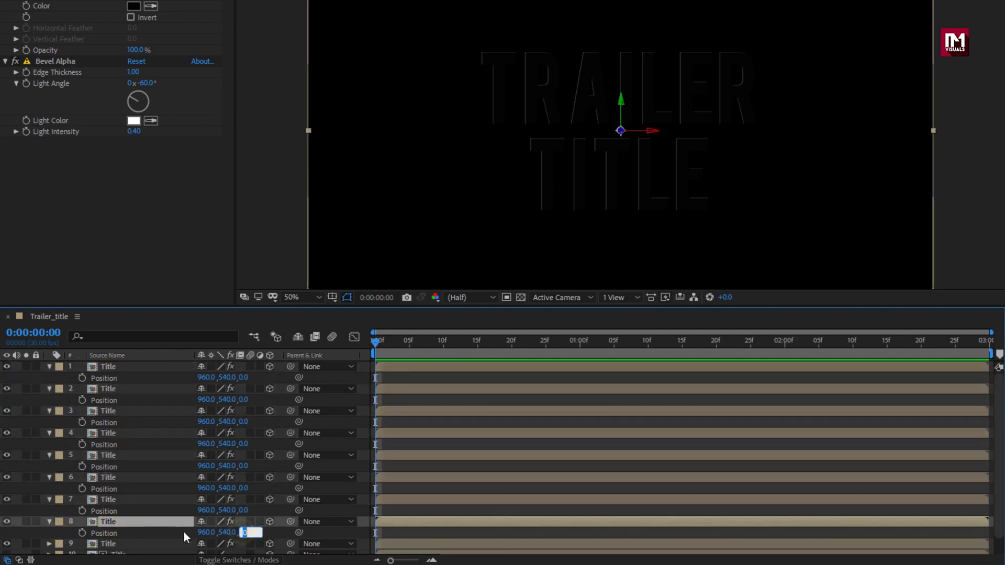
type("2")
key("Return")
left_click(244, 511)
type("4")
key("Return")
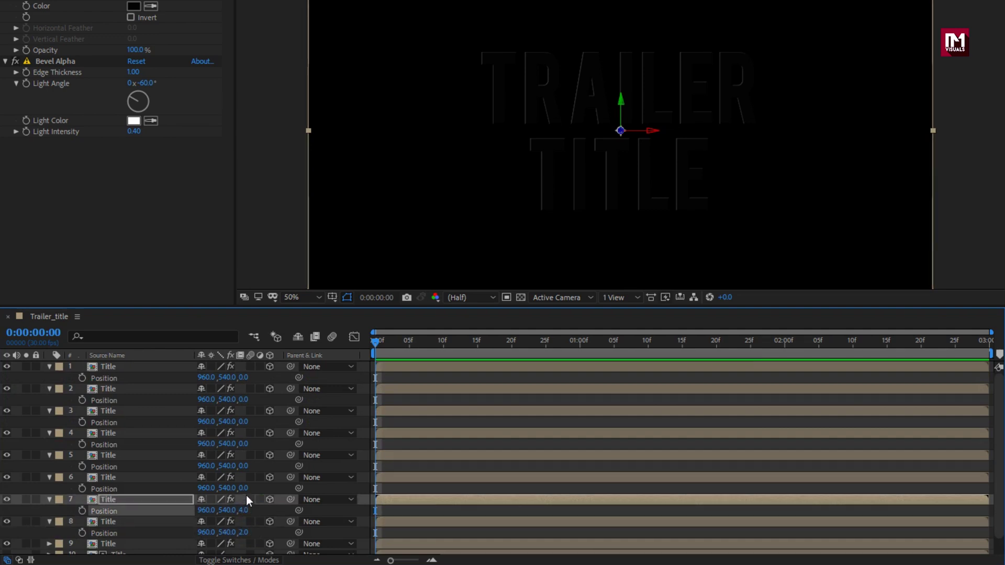
Set the Z position of Title layer 6 to 6 and of layer 5 to 8.
left_click(243, 489)
type("6")
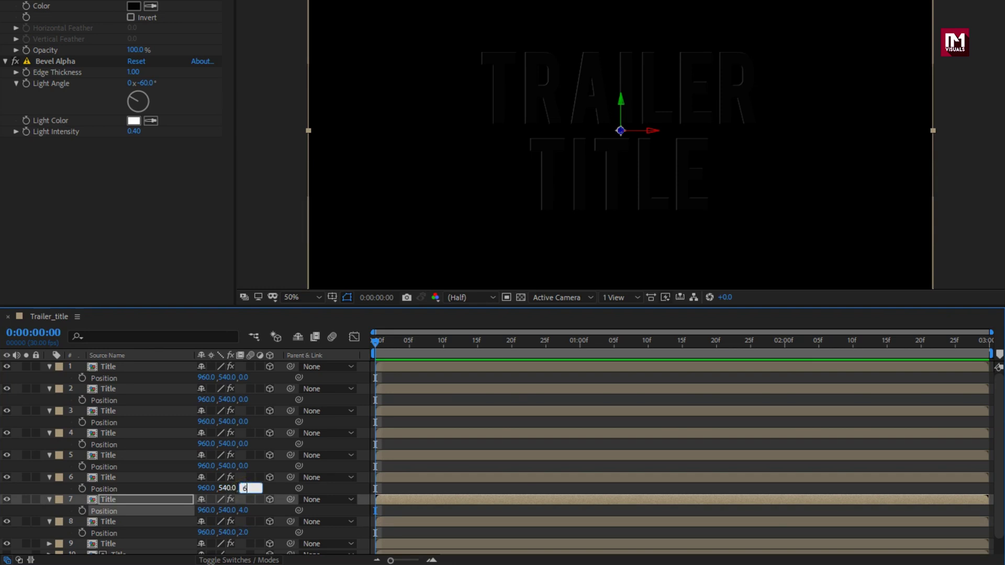
key("Return")
left_click(244, 466)
type("8")
key("Return")
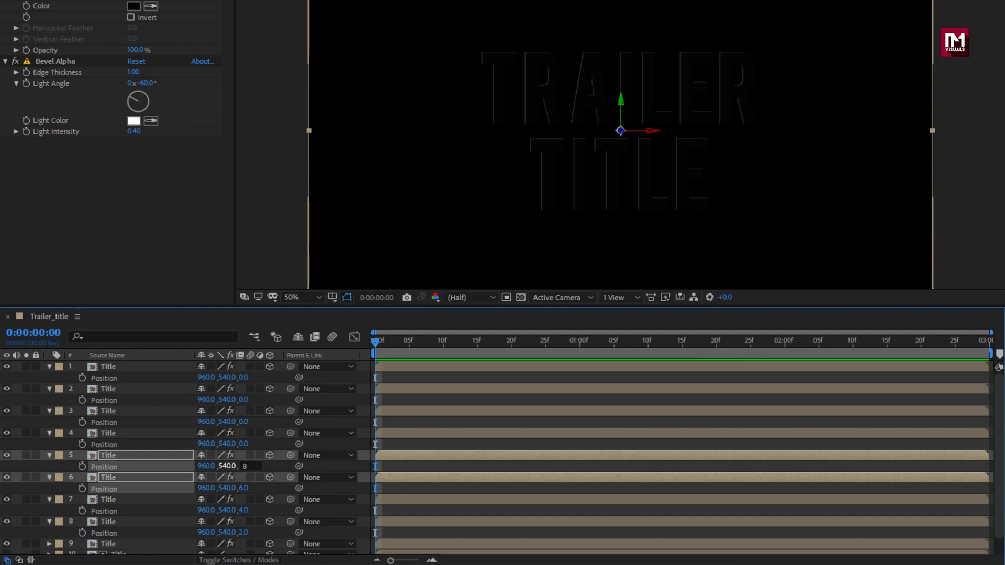
Set the Z position of Title layer 4 to 10 and of layer 3 to 12.
left_click(243, 444)
type("10")
key("Return")
left_click(243, 422)
type("12")
key("Return")
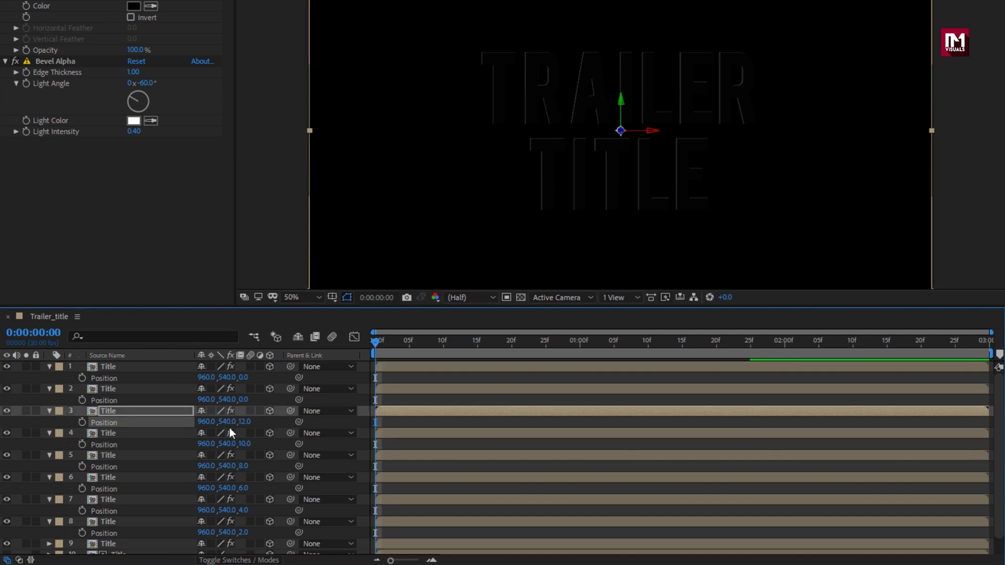
Set the Z position of Title layer 2 to 14 and of layer 1 to 16.
left_click(243, 400)
type("1")
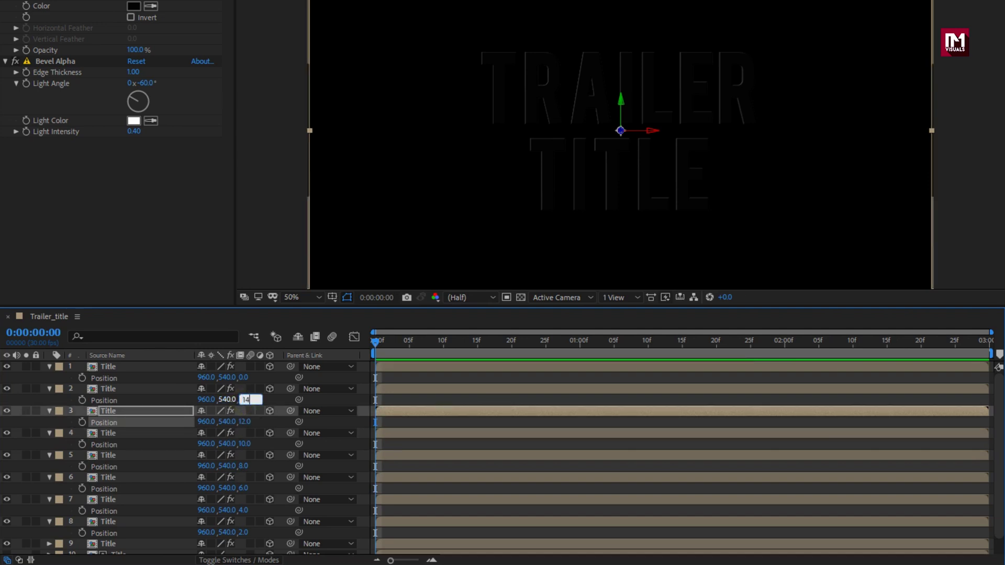
type("4")
key("Return")
left_click(243, 377)
type("16")
key("Return")
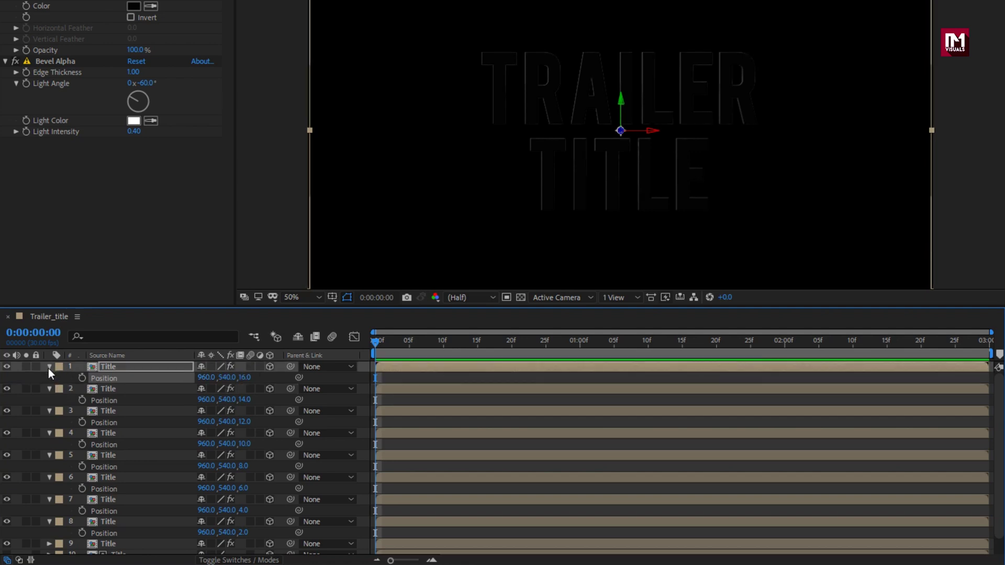
Collapse the displayed Position properties of Title layers 1 to 8.
left_click(48, 368)
left_click(49, 379)
left_click(50, 389)
left_click(50, 400)
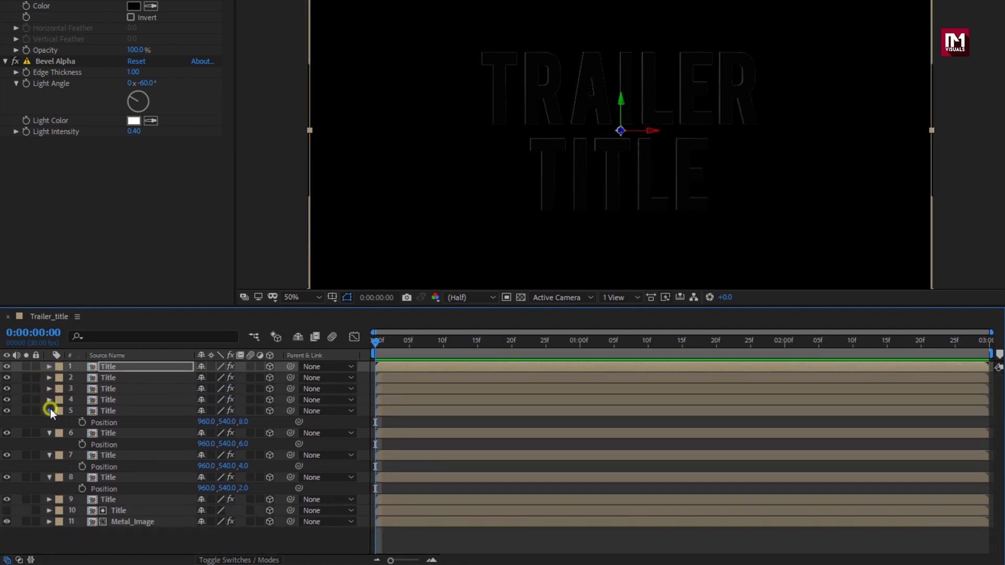
left_click(51, 411)
left_click(49, 422)
left_click(49, 433)
left_click(50, 444)
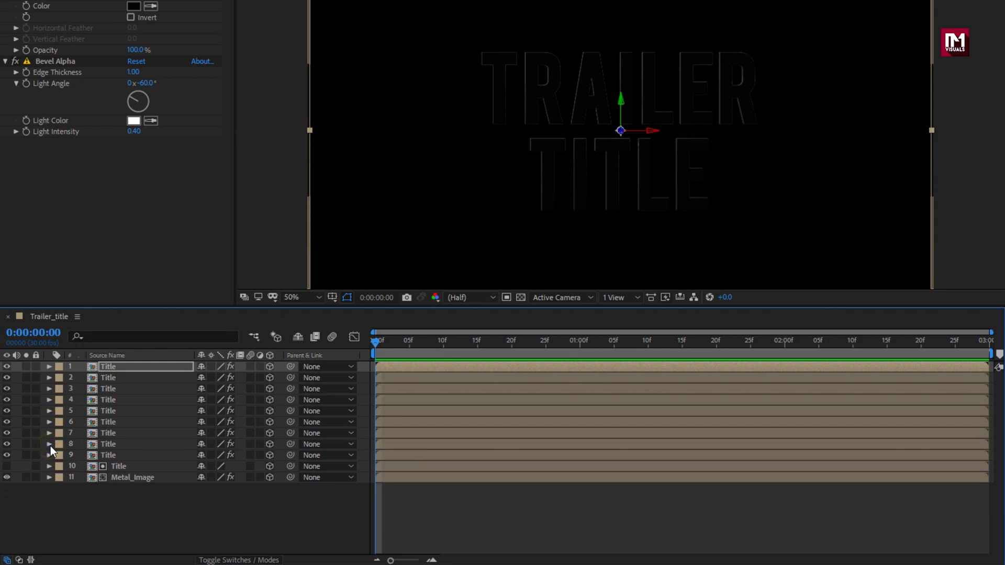
Show Position for Title layer 9, just above the matte layer, and set its Z position to 2.
left_click(127, 478)
left_click(115, 467)
left_click(115, 456)
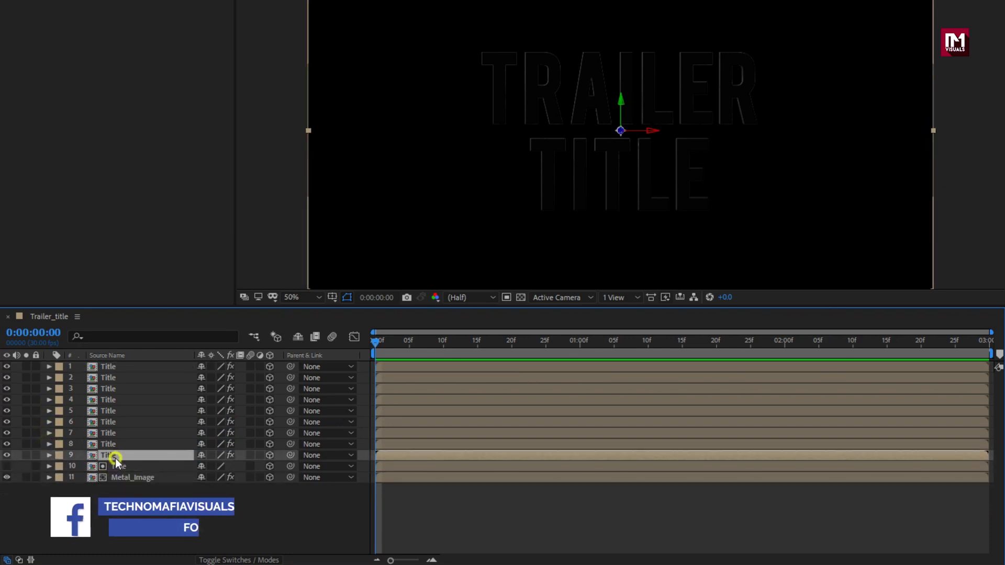
key("p")
left_click(242, 466)
type("2")
key("Return")
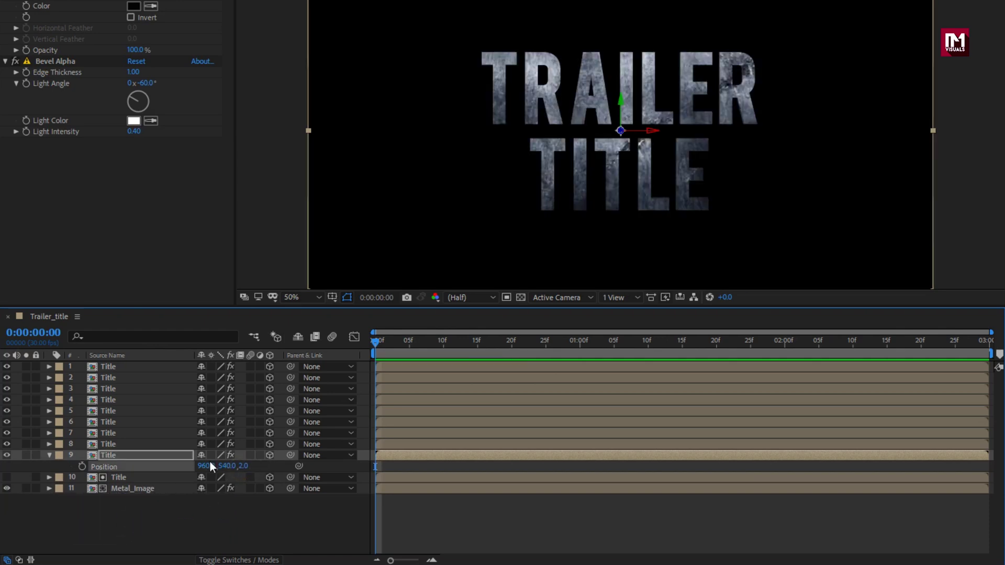
Collapse Title layer 9 and inspect the letters' depth against the transparency grid at 100% zoom.
left_click(49, 455)
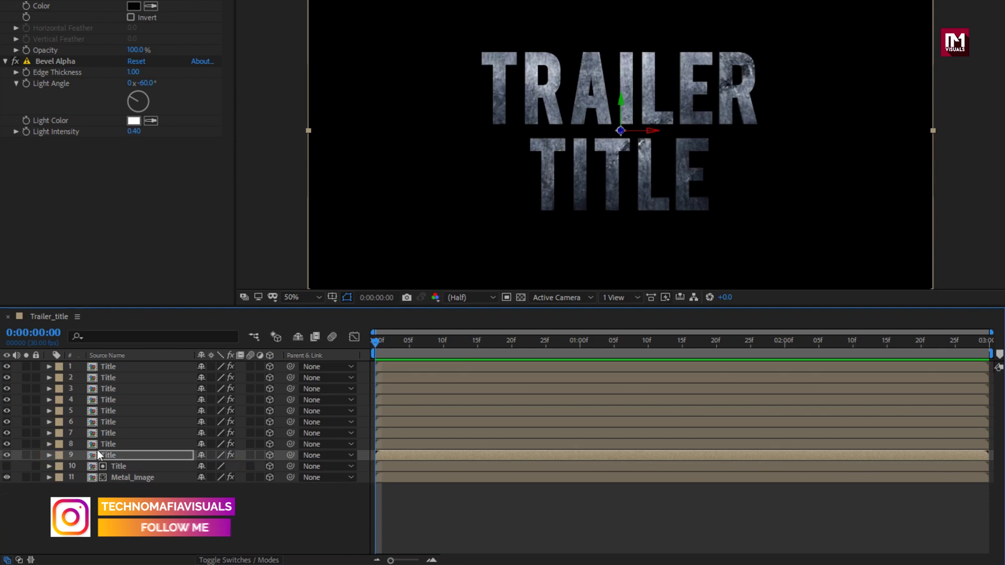
left_click(517, 298)
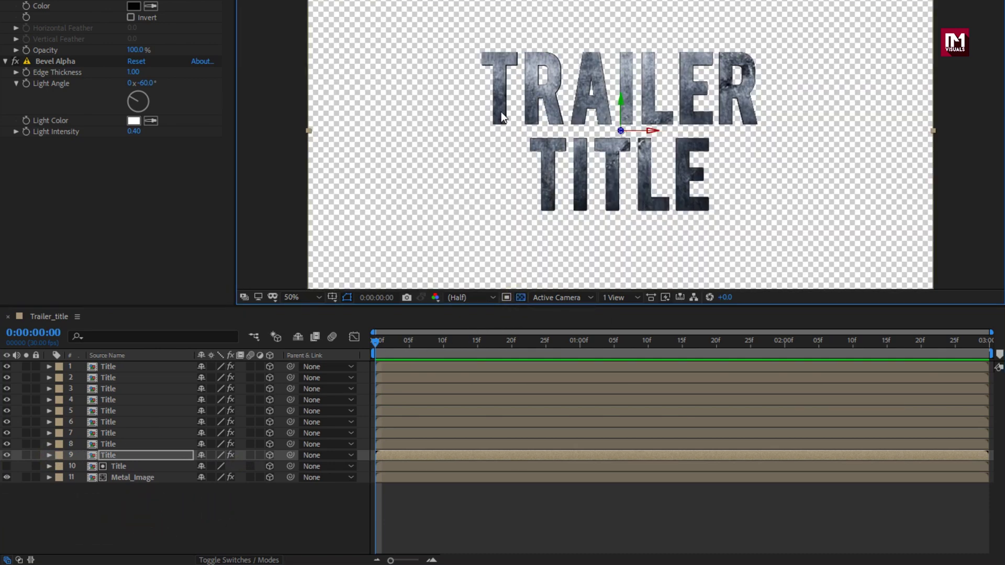
key("period")
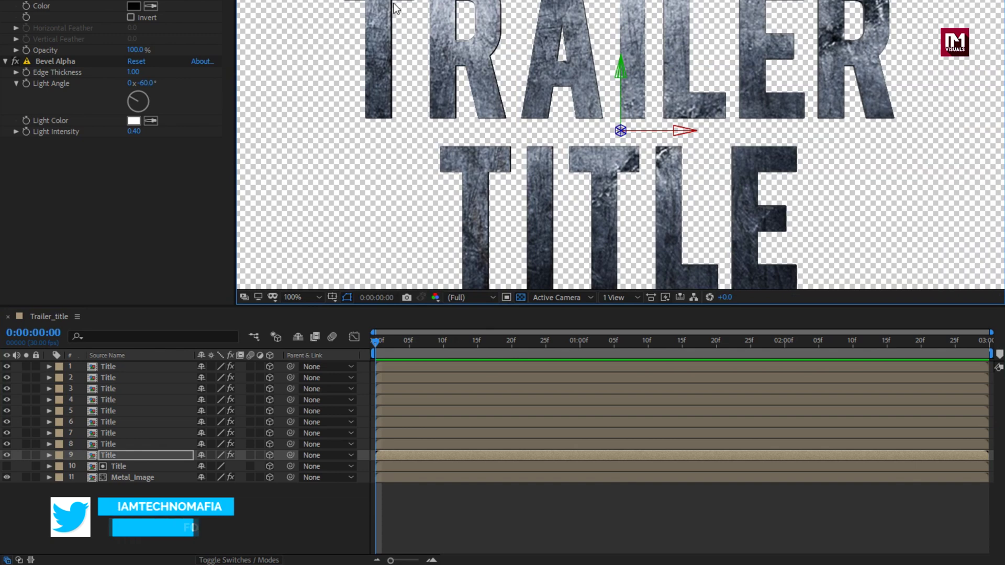
left_click(520, 297)
key("comma")
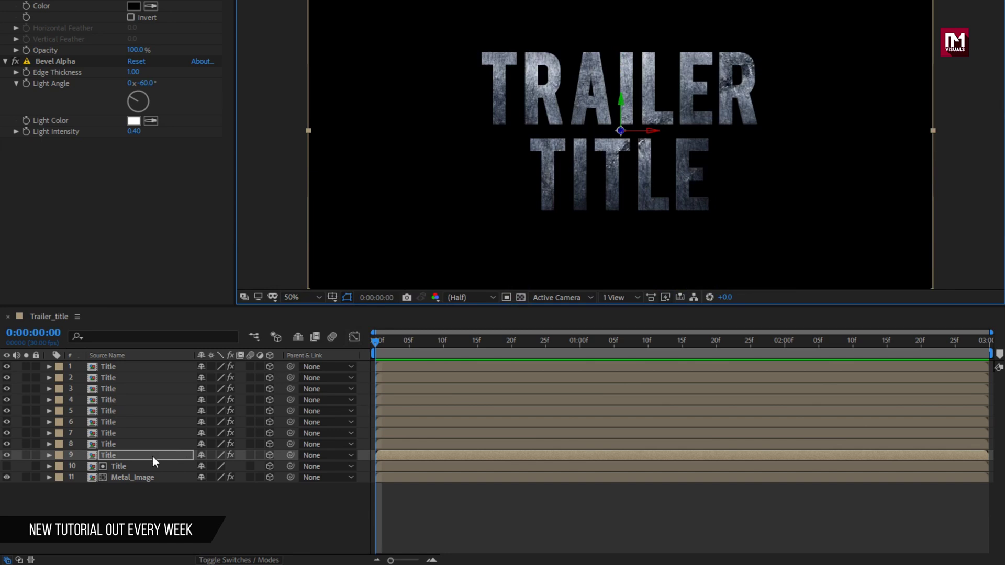
Pre-compose all eleven layers, from the Title copies down to Metal_Image, into a composition named Text_Layer_3D, moving all attributes.
left_click(150, 496)
left_click_drag(140, 495, 102, 363)
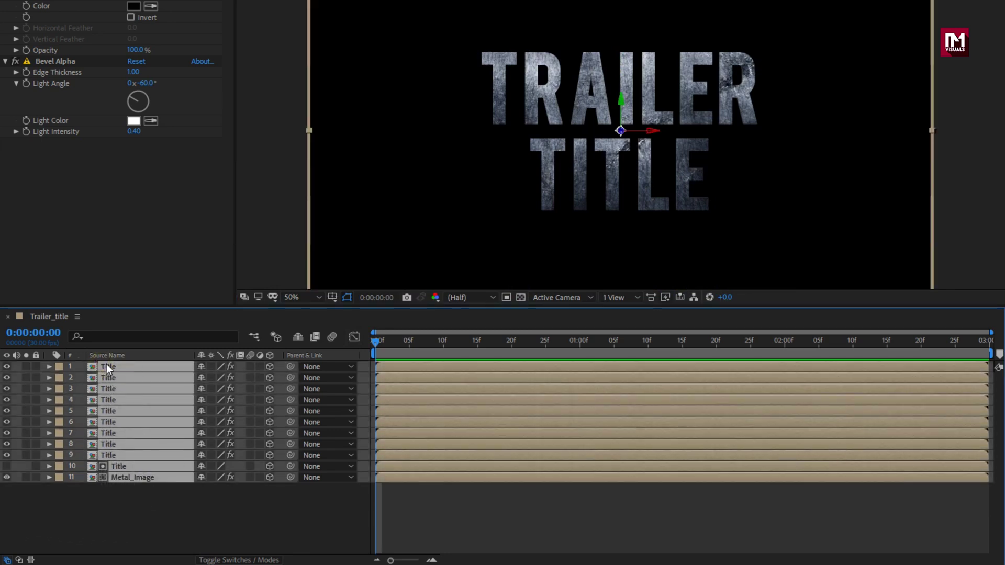
right_click(106, 365)
left_click(139, 306)
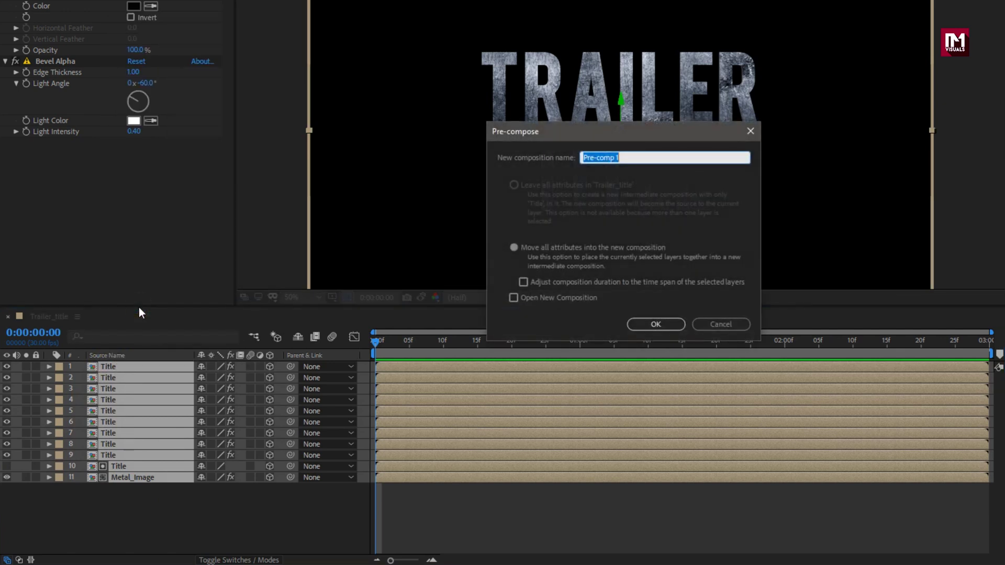
type("Text_La")
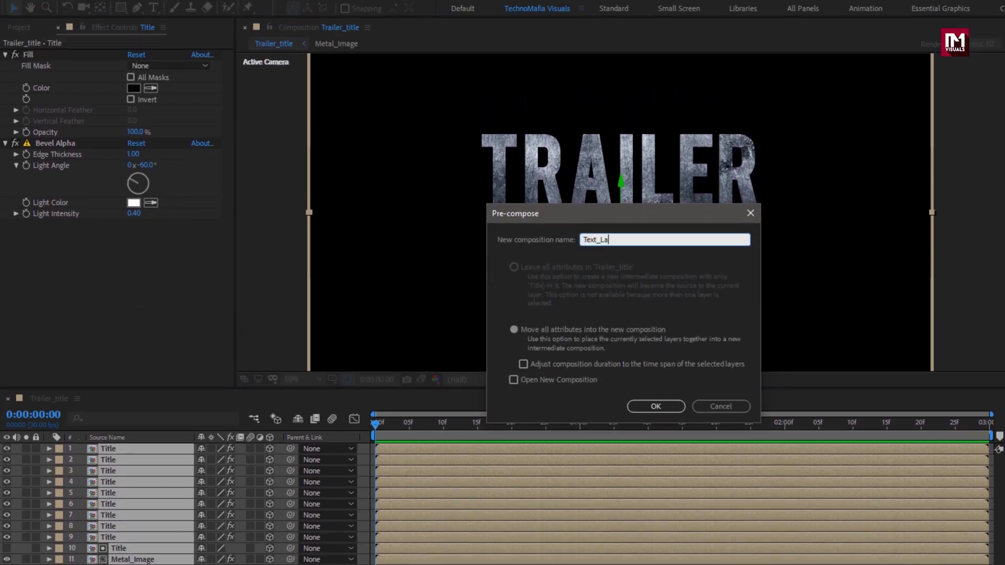
type("yer_3D")
left_click(643, 407)
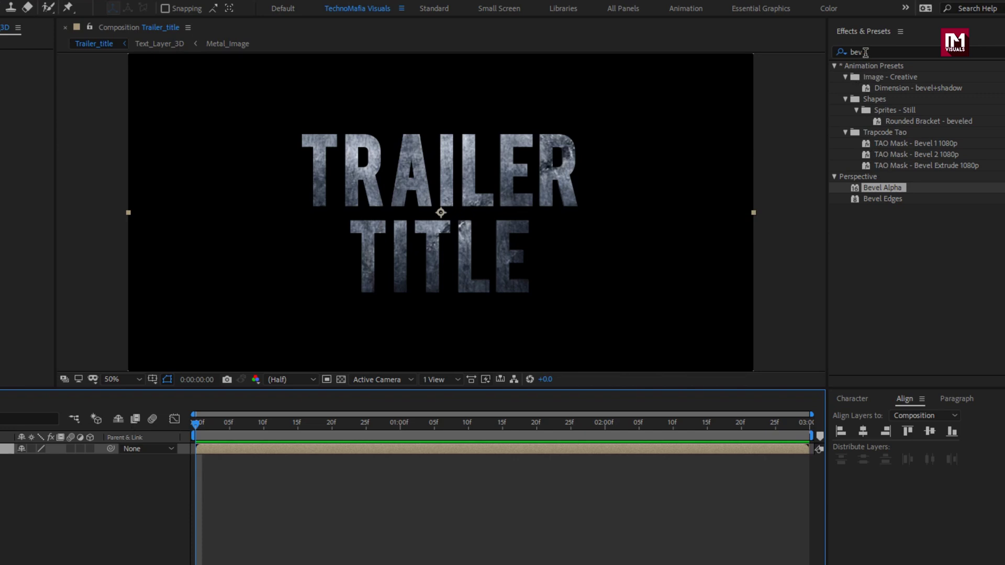
Apply the Curves effect to Text_Layer_3D and shape the RGB curve into a gentle S with raised highlights and lowered shadows.
left_click_drag(865, 52, 814, 52)
type("curves")
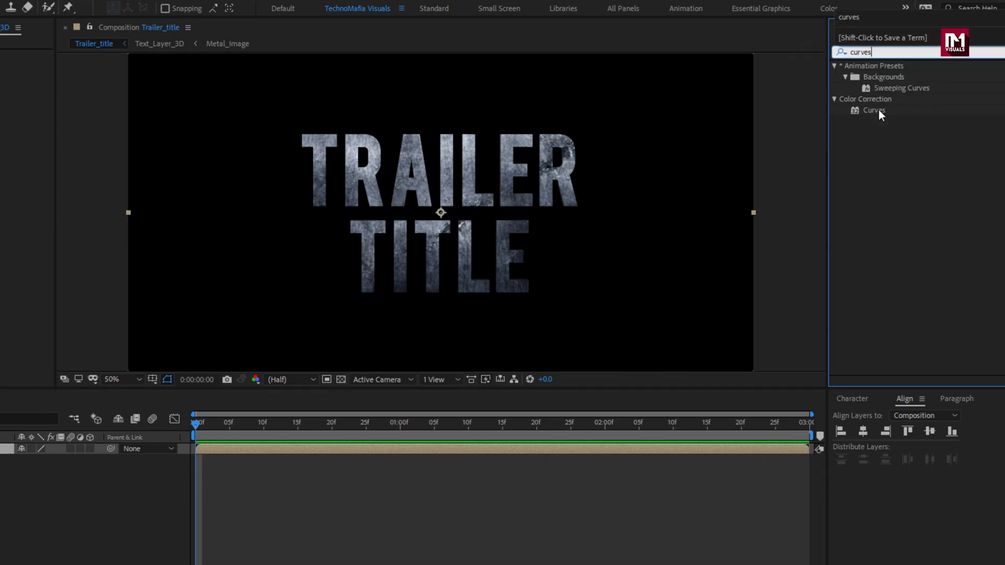
double_click(874, 110)
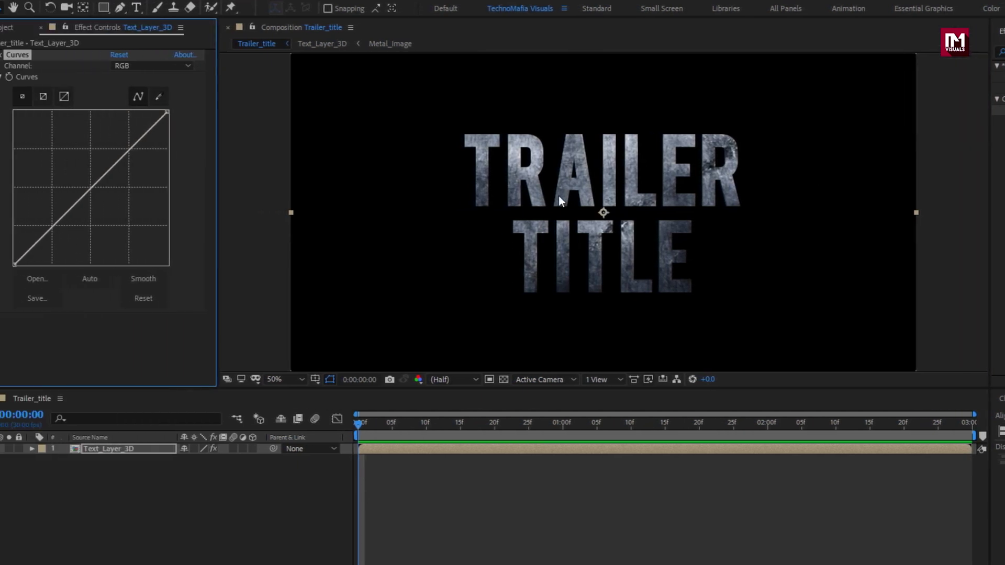
left_click_drag(130, 151, 126, 145)
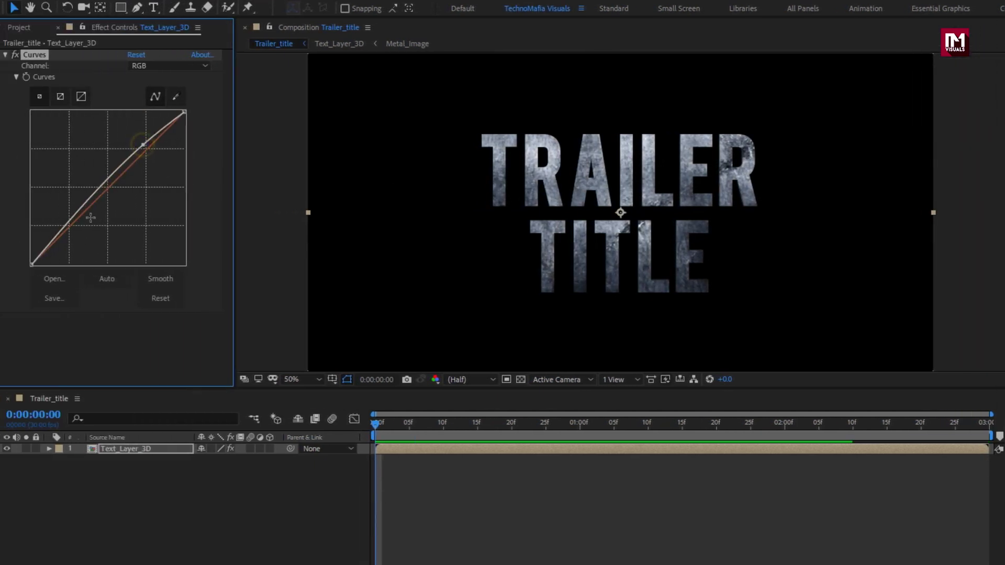
left_click_drag(72, 224, 73, 229)
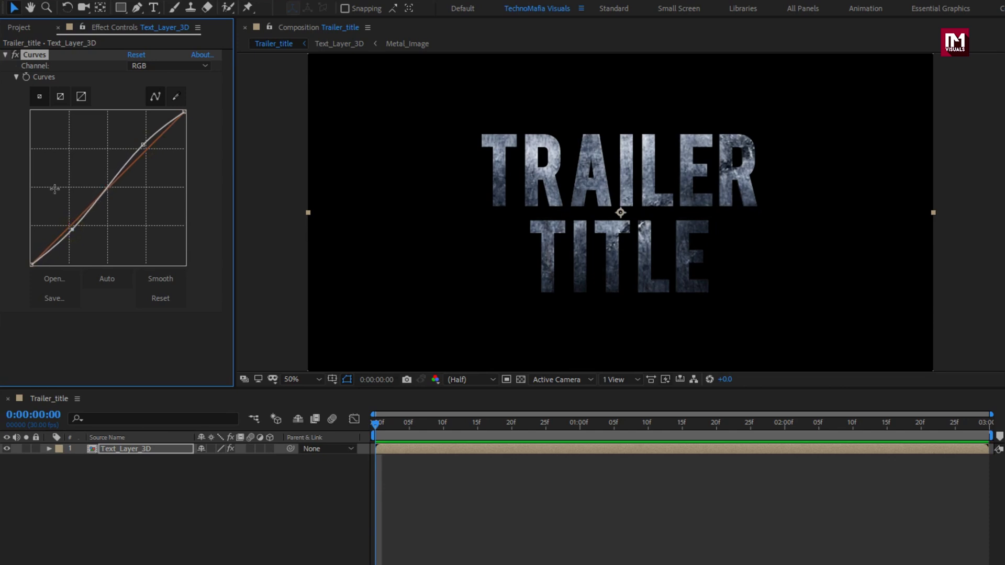
Copy the TRAILER TITLE text layer from the Title composition and paste it into Trailer_title above Text_Layer_3D.
left_click(22, 25)
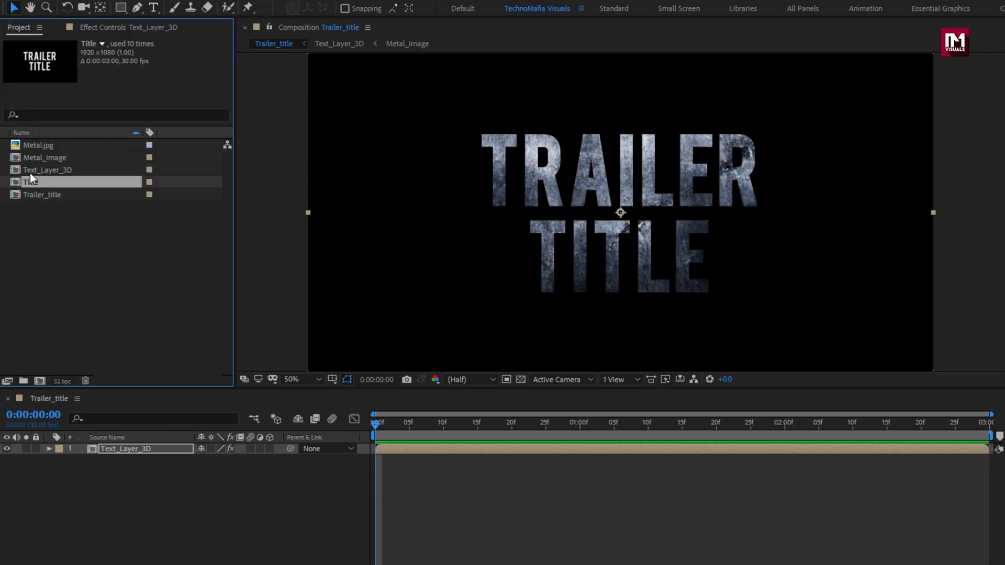
double_click(30, 184)
left_click(132, 454)
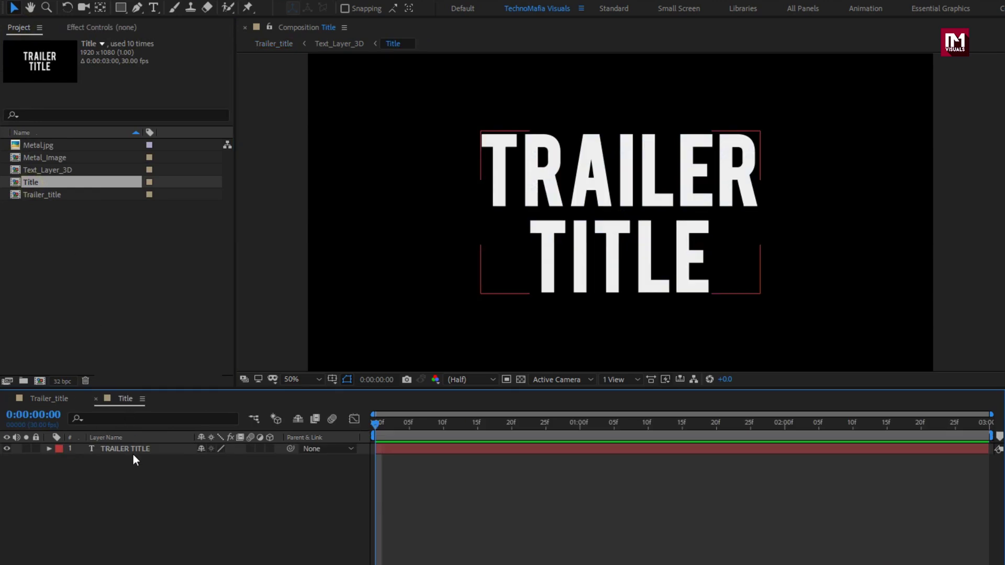
key("ctrl+c")
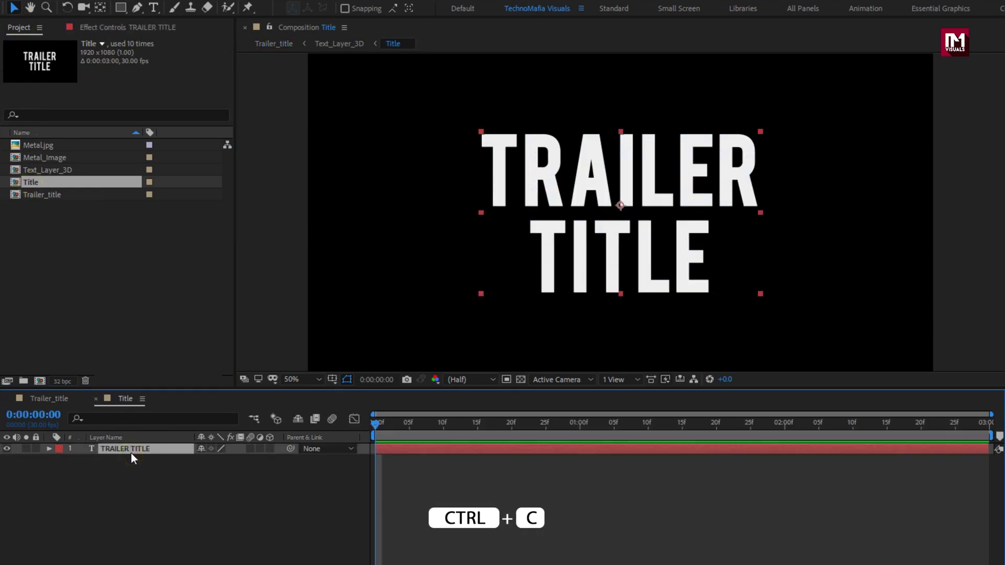
left_click(61, 398)
left_click(110, 492)
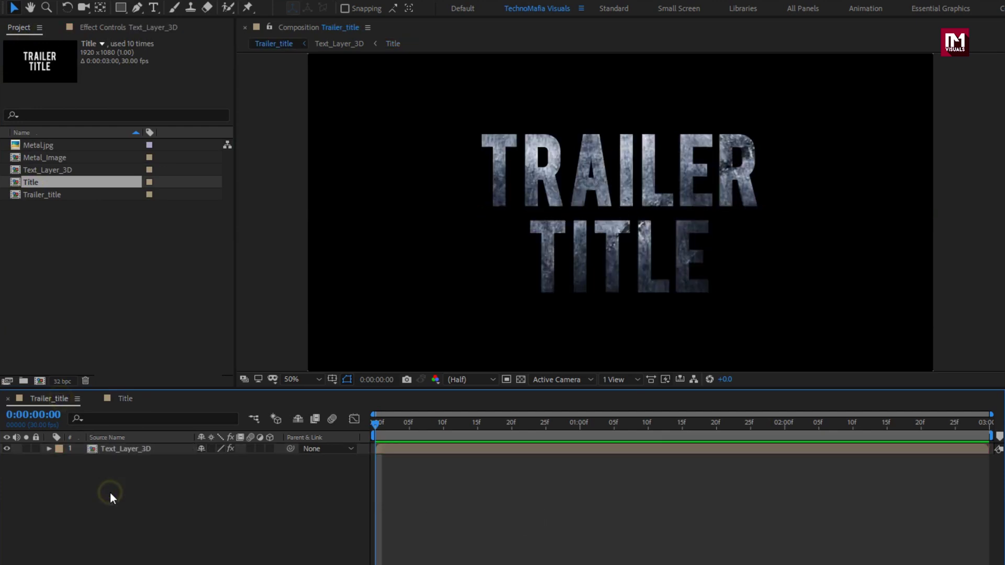
key("ctrl+v")
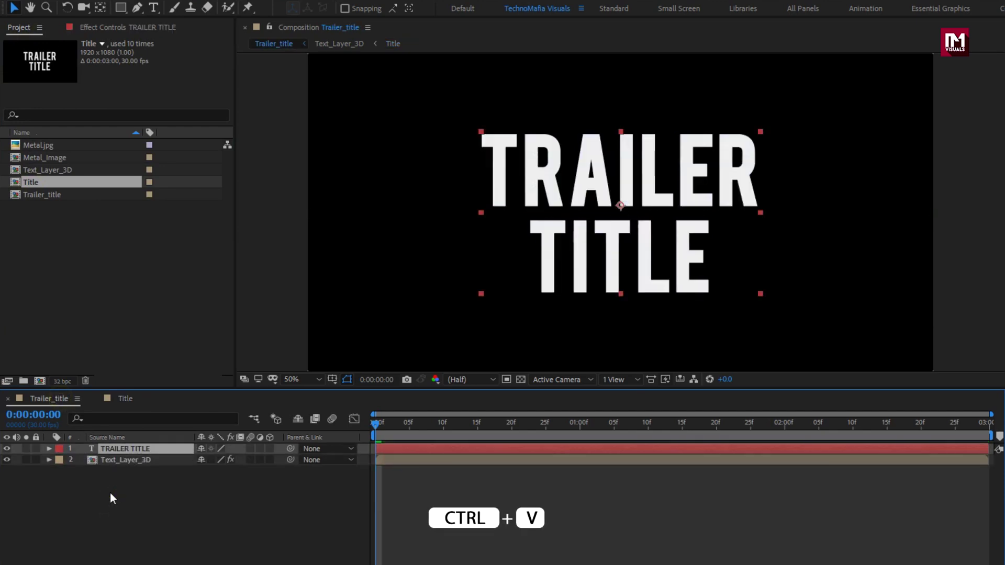
Add an expression to the Source Text of the pasted TRAILER TITLE layer, inserting comp("Title") in front of text.sourceText.
left_click(119, 450)
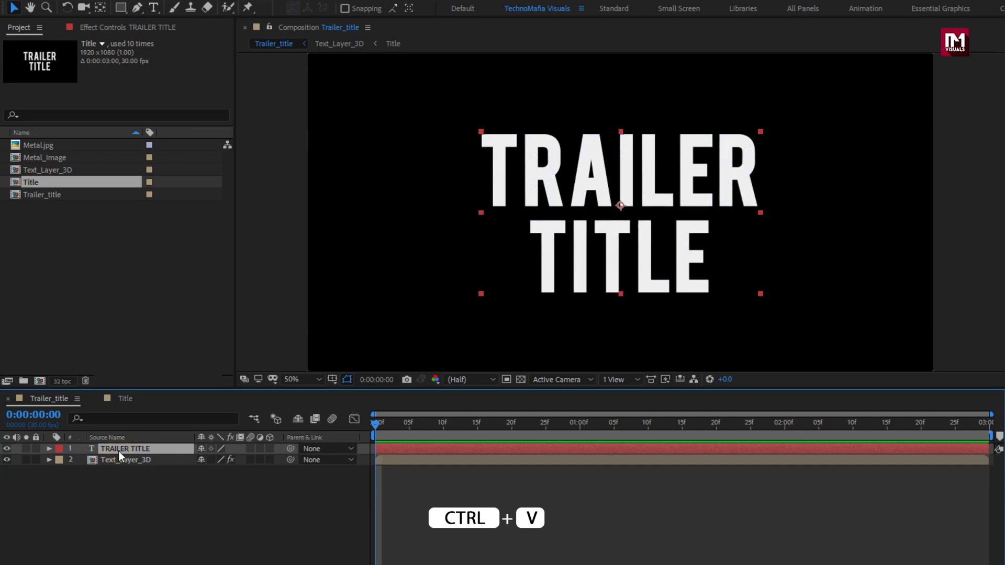
left_click(49, 450)
left_click(61, 463)
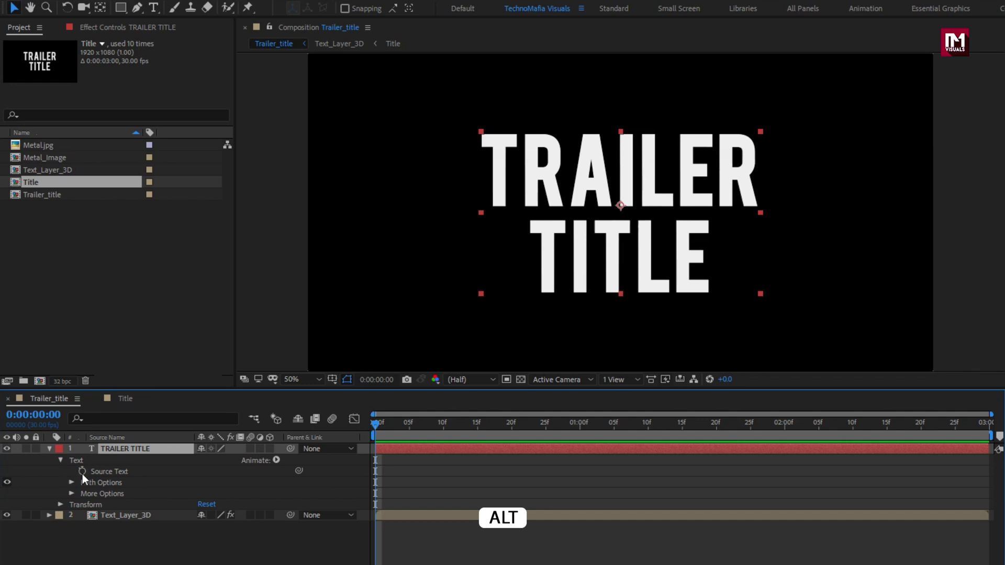
left_click(82, 471, "alt")
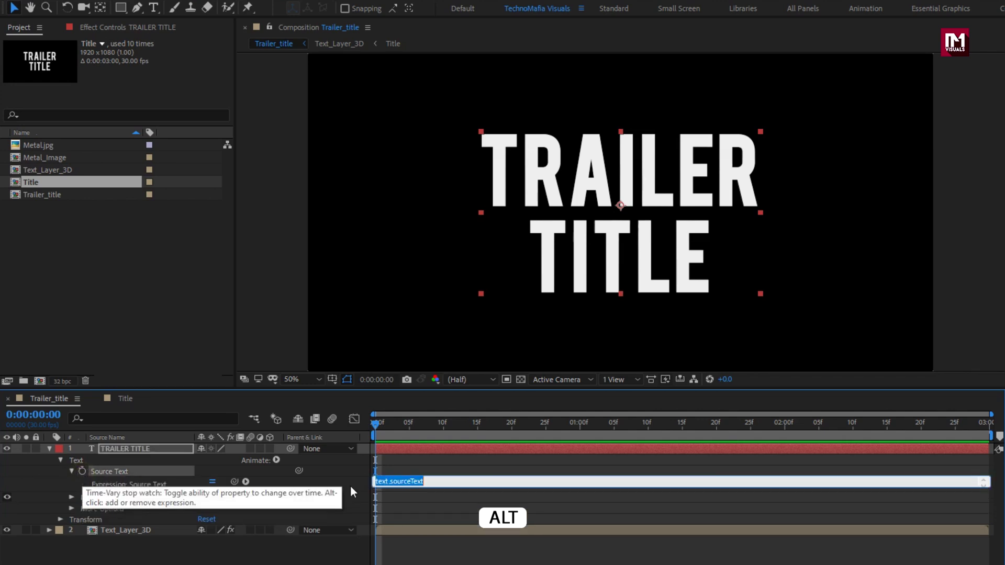
left_click(430, 479)
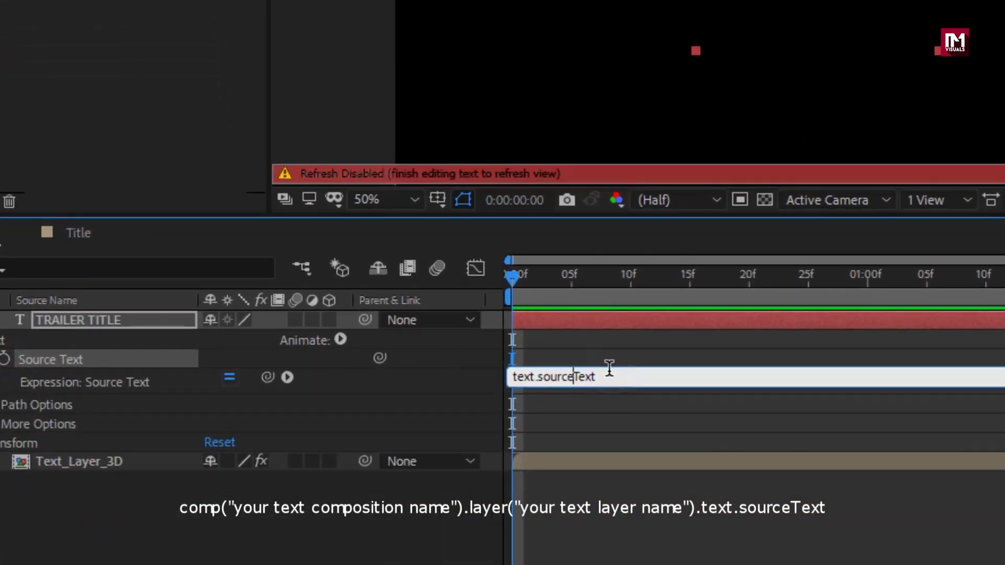
key("Home")
type("comp")
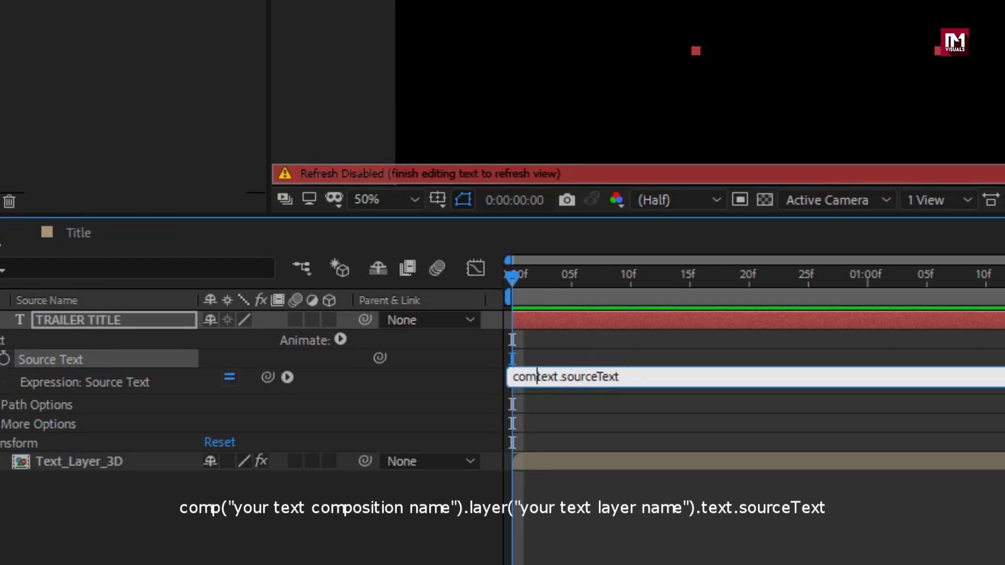
type("()")
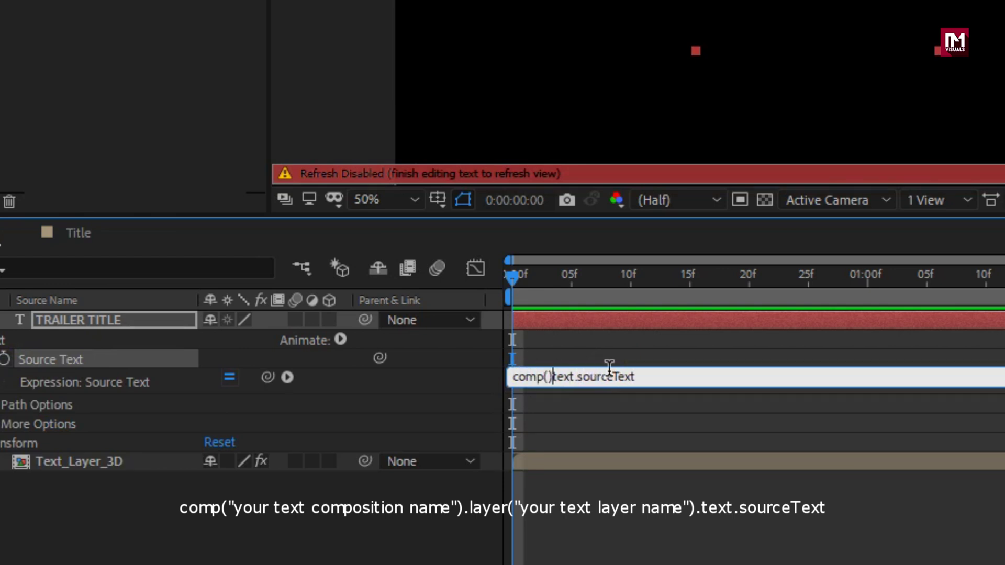
type("\"\"")
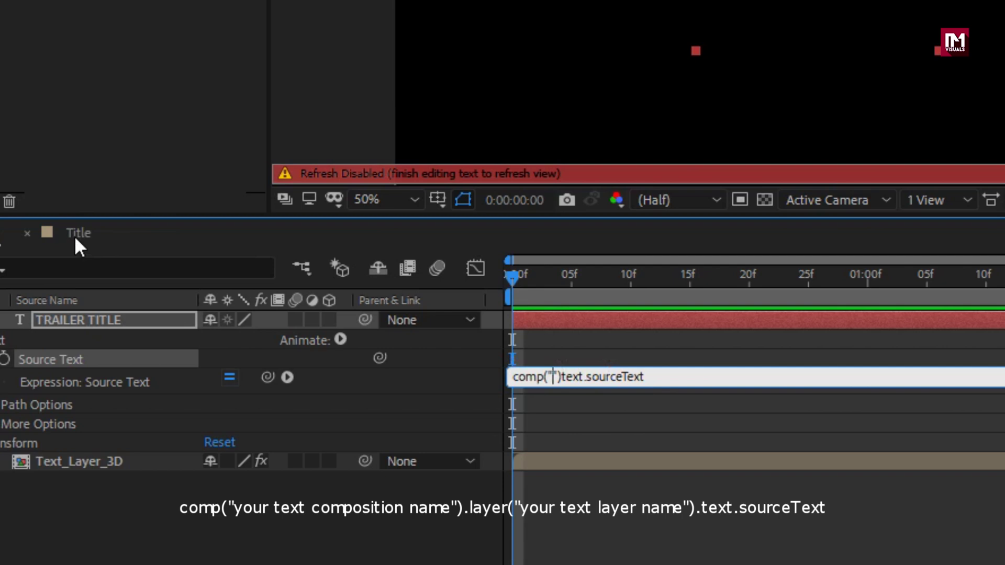
type("Title")
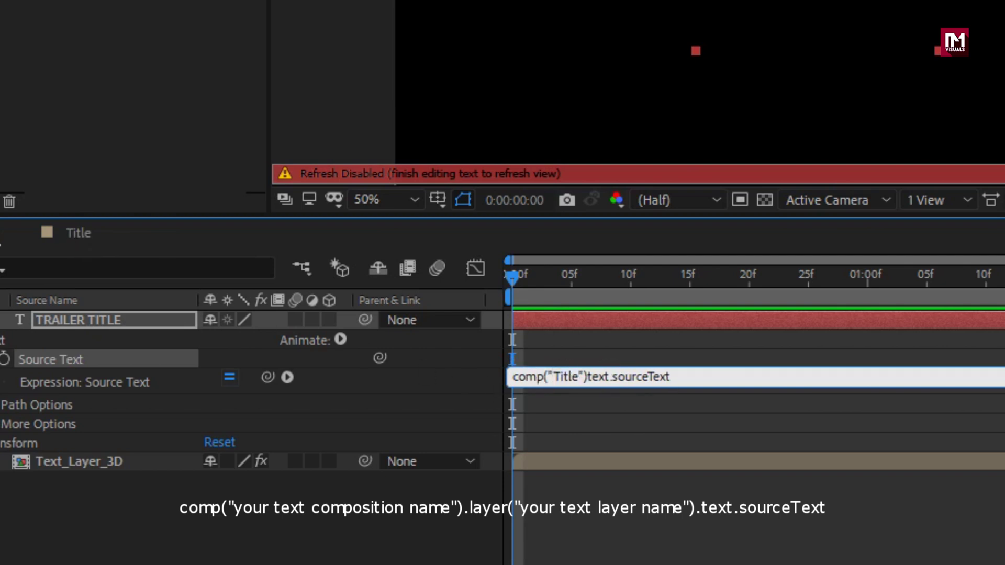
Extend the expression with an empty layer reference so it reads comp("Title").layer("").text.sourceText.
type(".")
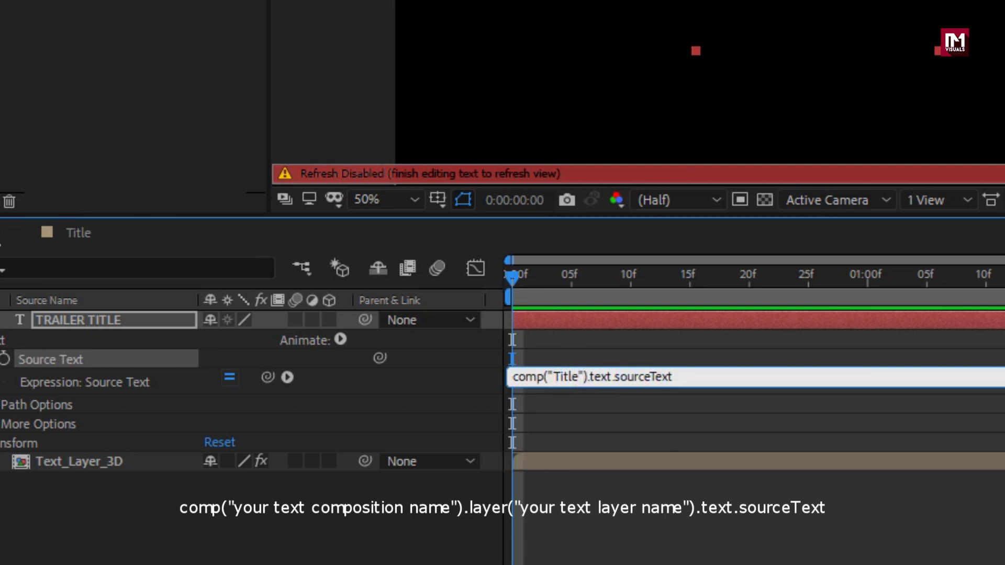
type("layer")
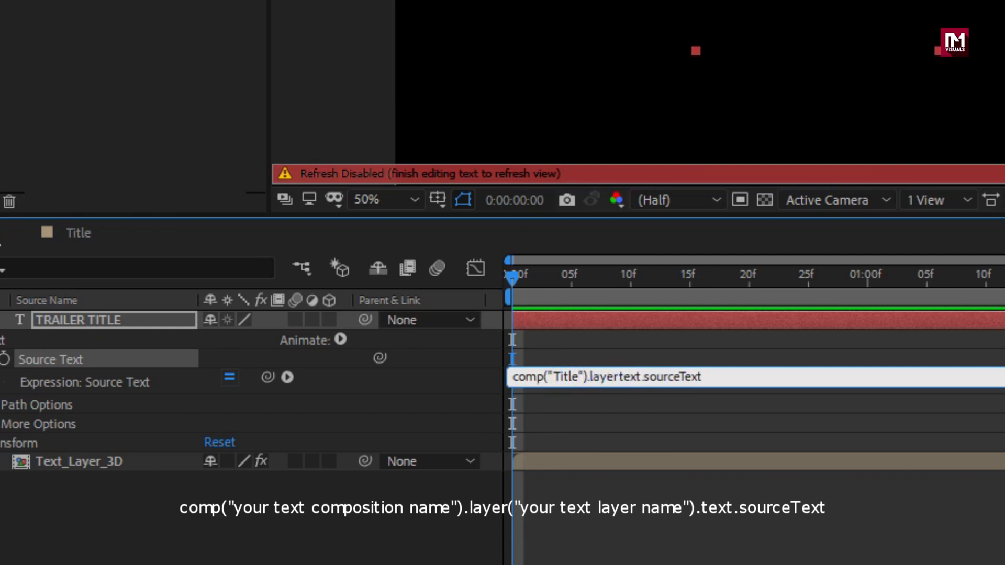
type("()")
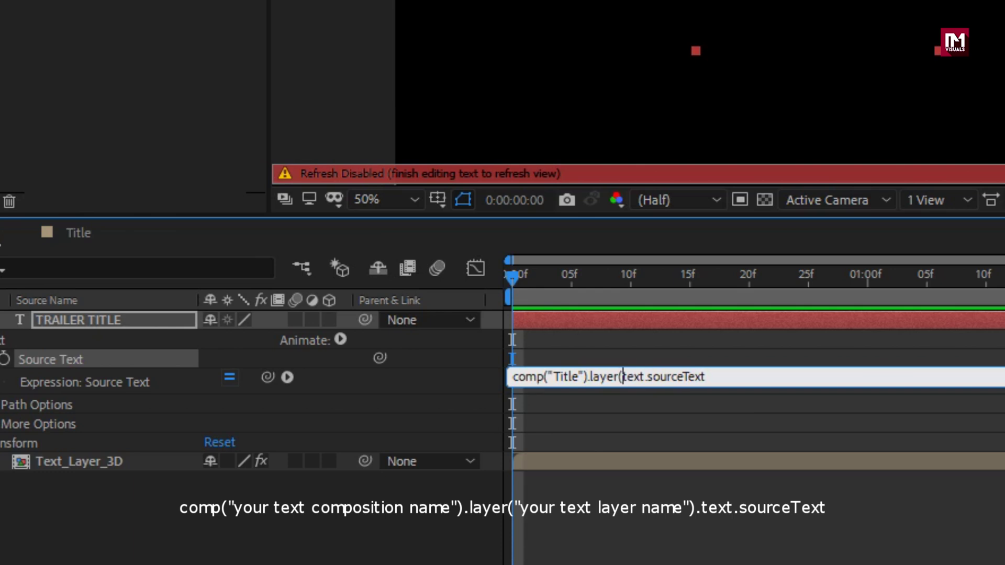
type(".")
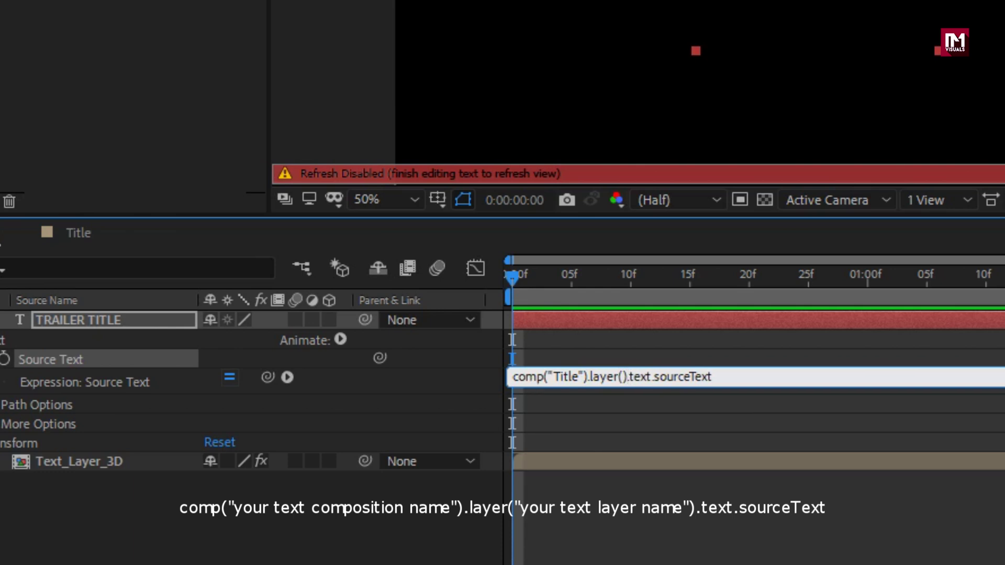
type("\"\"")
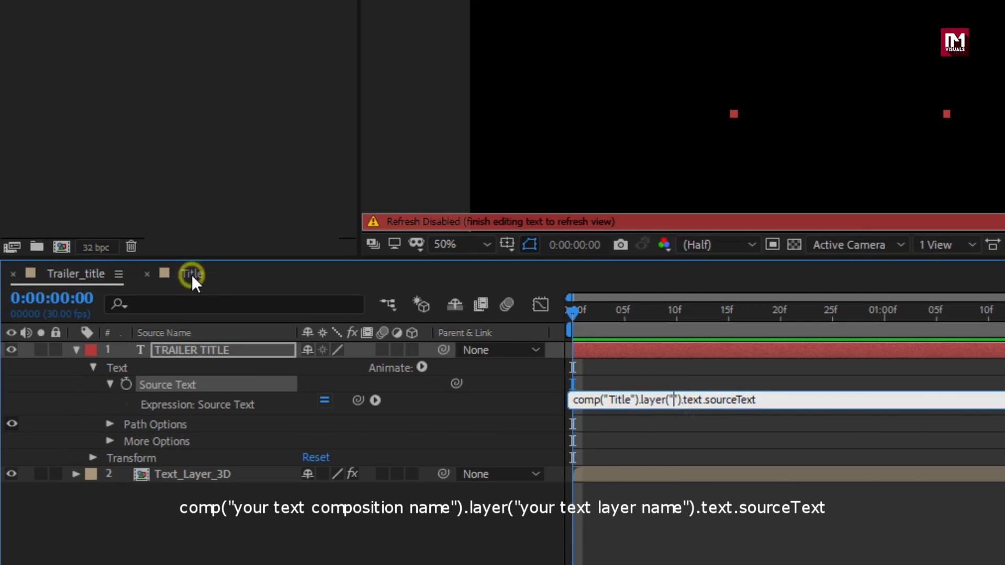
Copy the text layer's name from the Title composition and complete the expression as comp("Title").layer("TRAILER TITLE").text.sourceText.
left_click(191, 275)
key("Return")
right_click(198, 352)
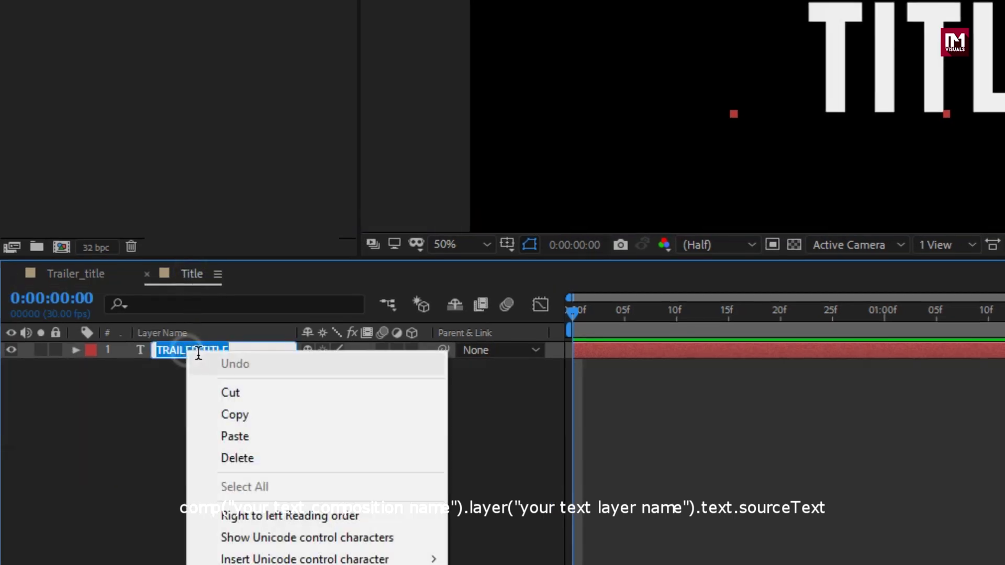
left_click(226, 417)
left_click(99, 281)
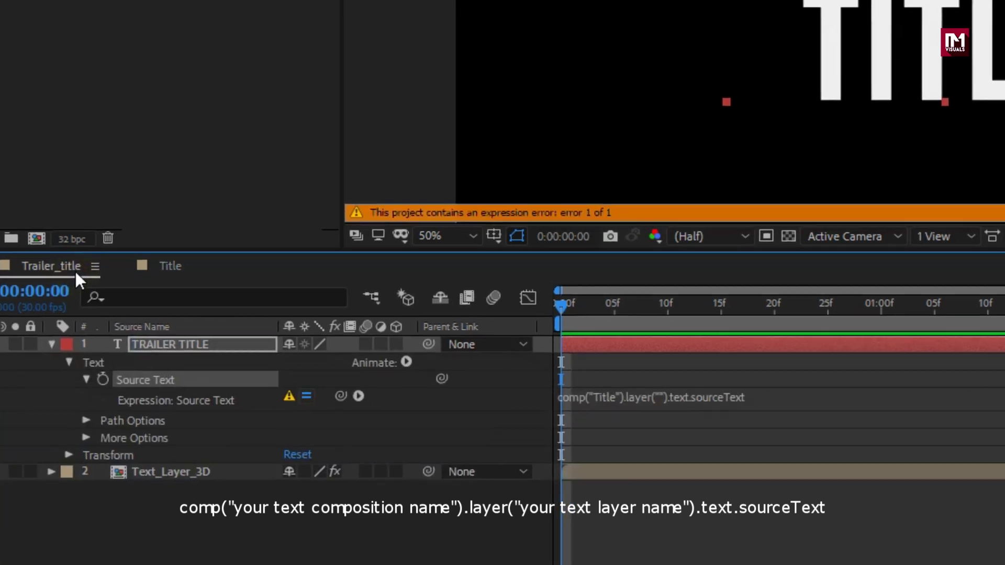
left_click(660, 403)
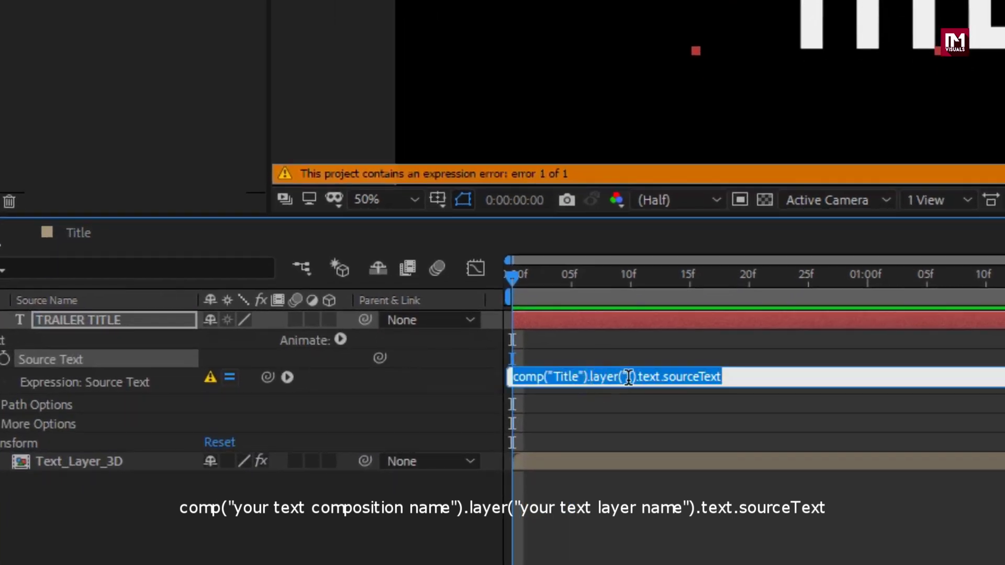
left_click(627, 377)
key("ctrl+v")
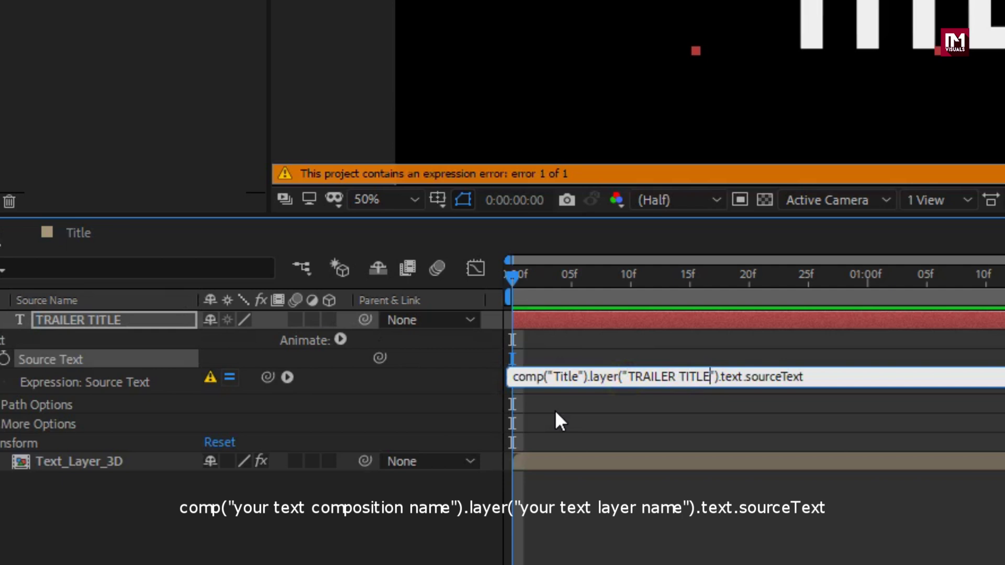
left_click(555, 410)
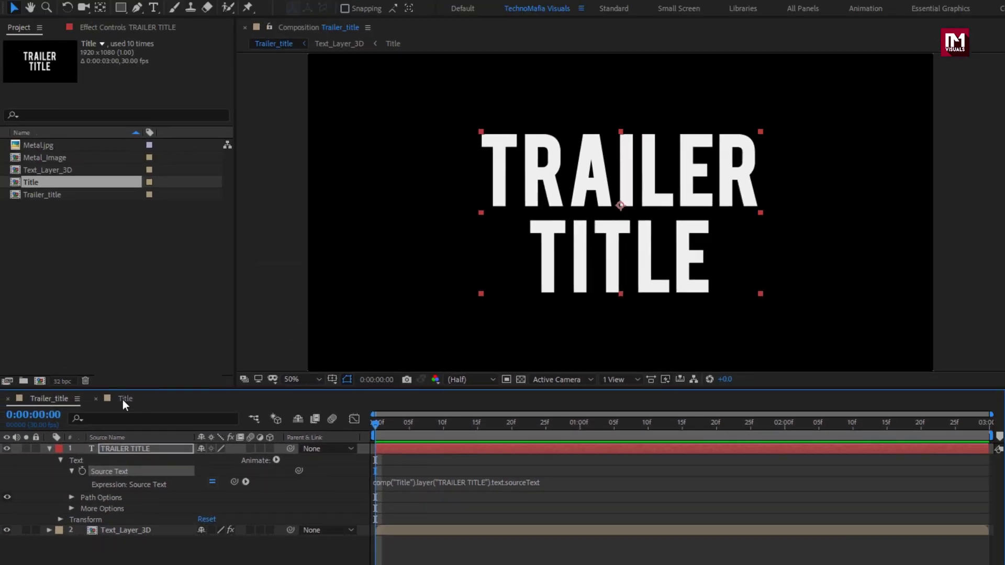
Replace the text in the Title composition with CINEMATIC TITLE on two lines, return to Trailer_title and collapse the text layer's properties.
left_click(124, 400)
double_click(130, 449)
type("CINEMATIC")
key("Return")
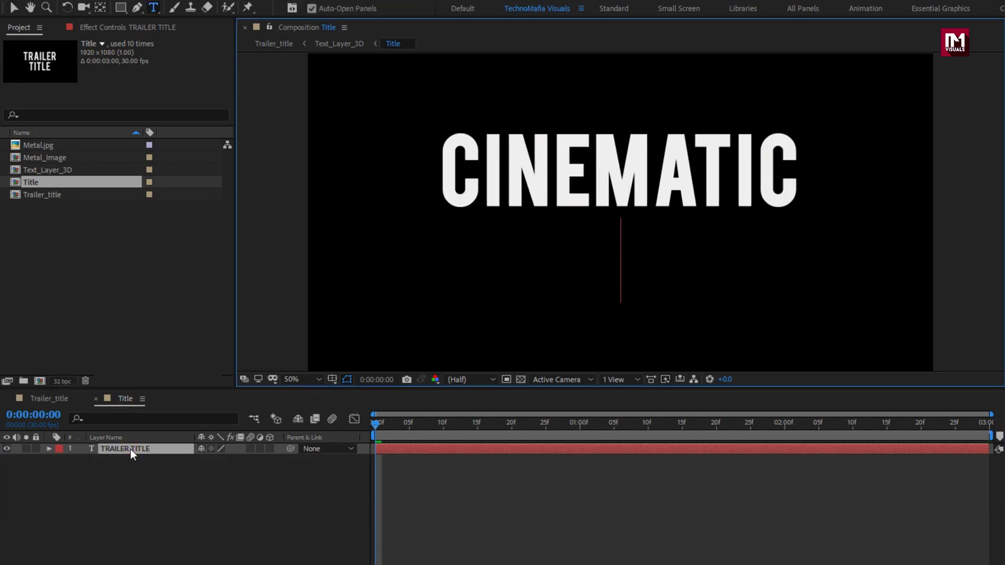
type("TITLE")
key("Escape")
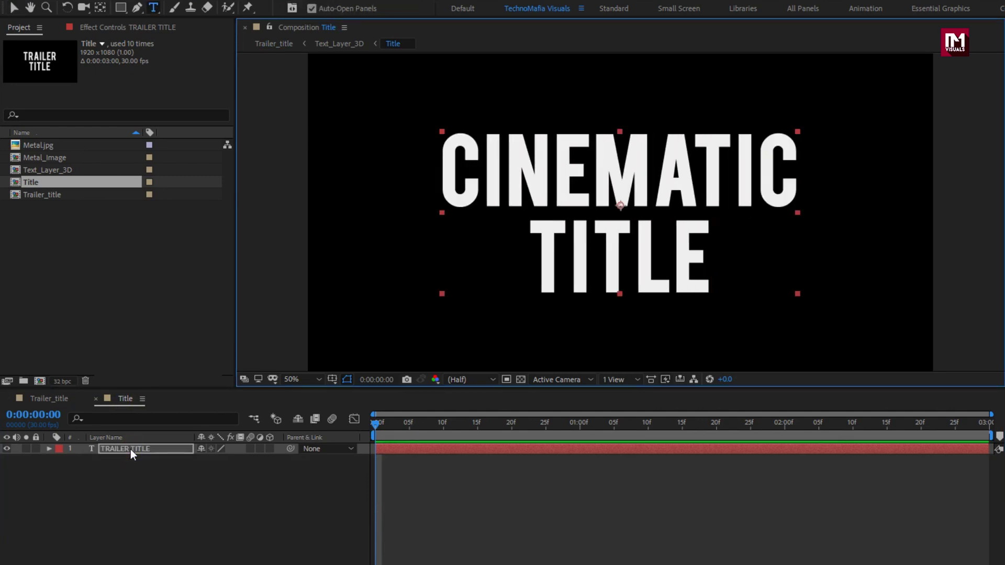
left_click(61, 400)
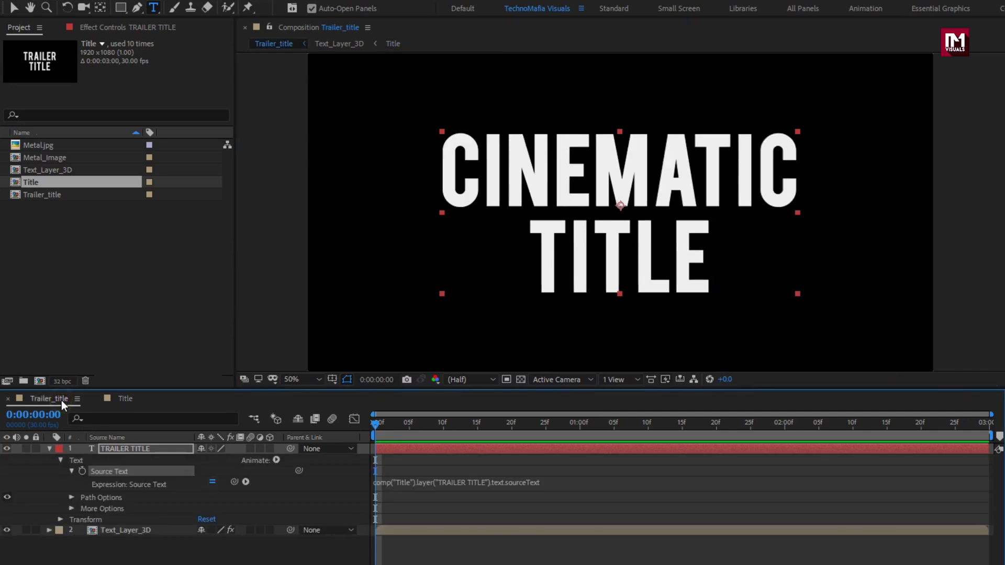
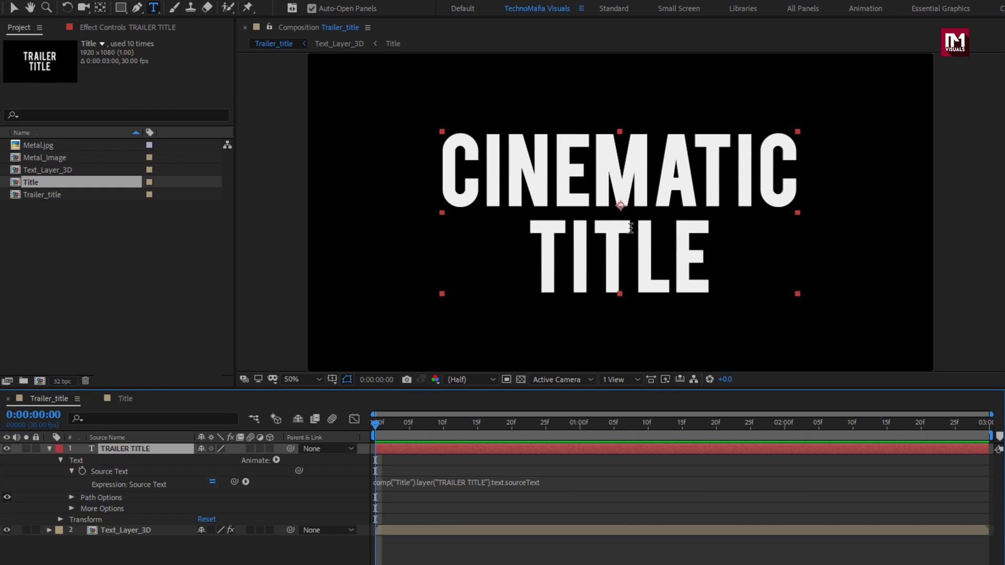
key("v")
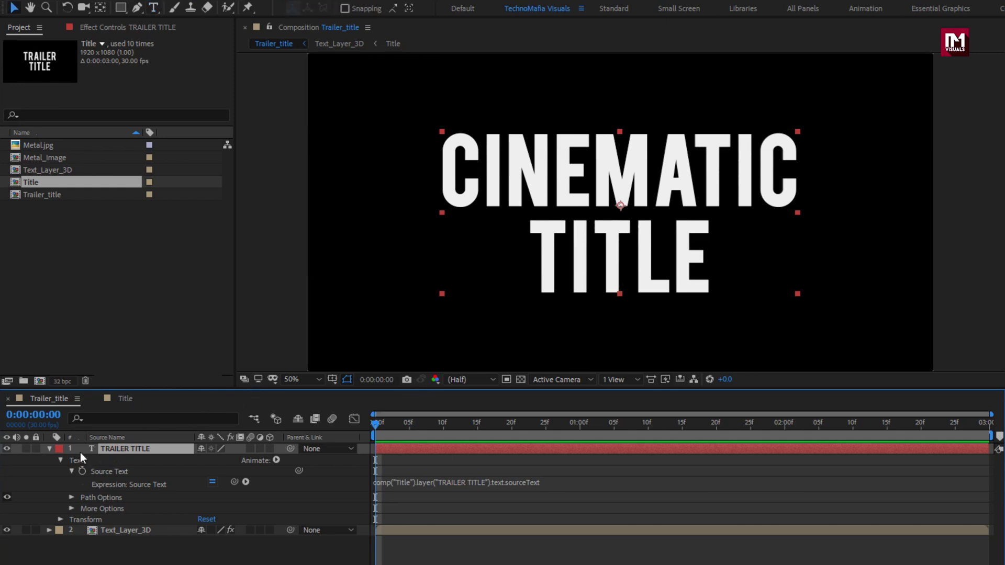
left_click(49, 449)
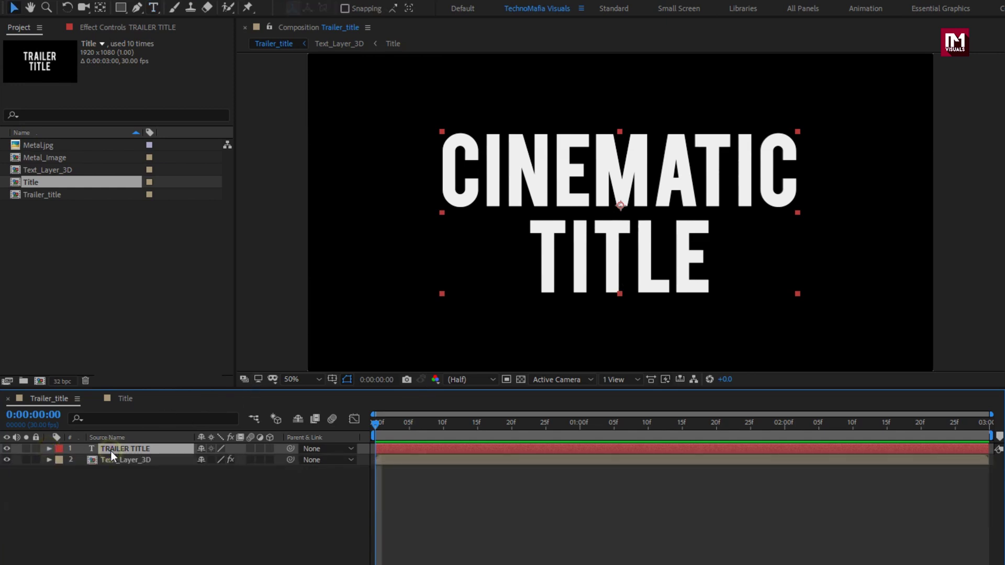
Apply a Fill effect to the TRAILER TITLE text layer and set its colour to near-black 040404.
left_click(841, 54)
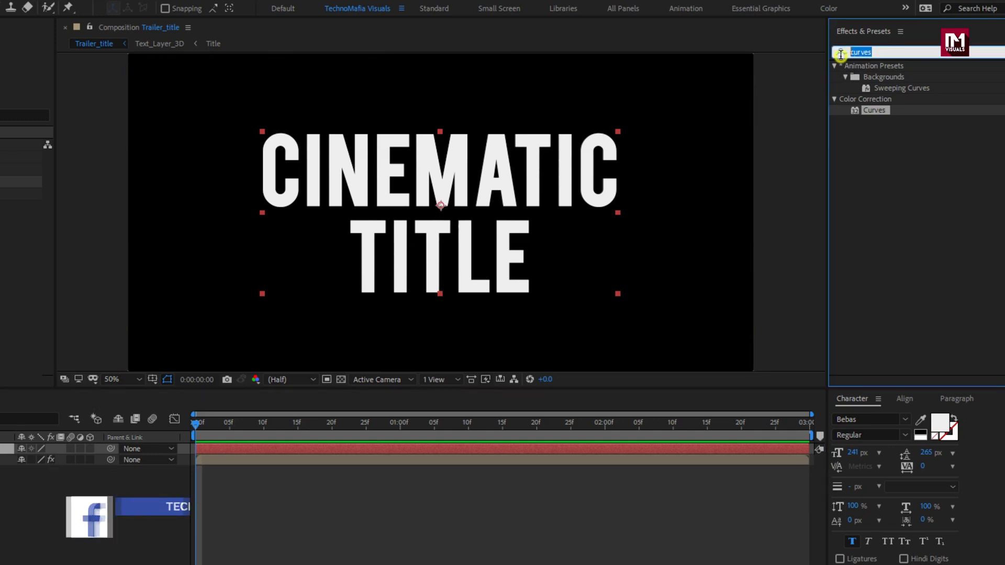
type("fi")
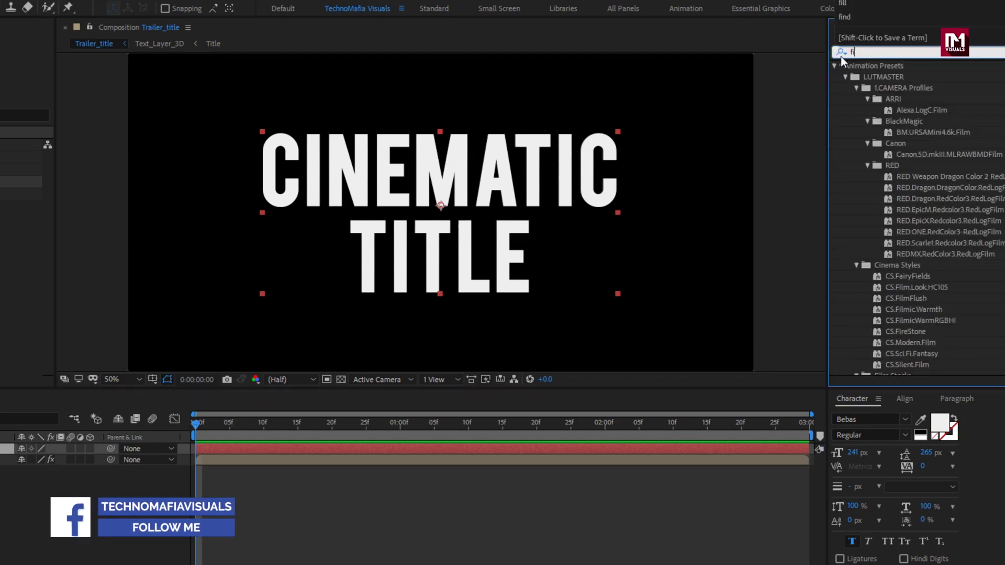
type("ll")
double_click(870, 133)
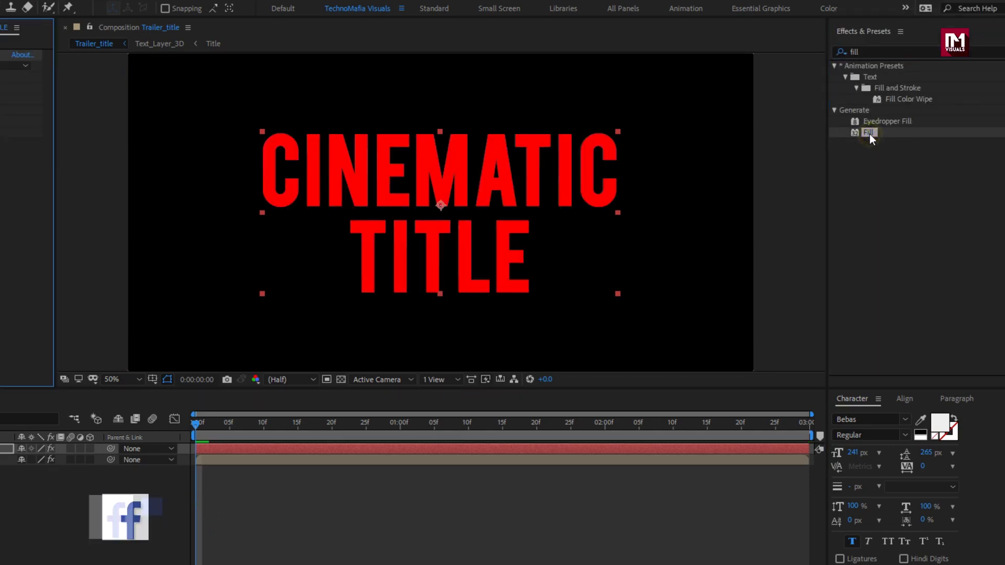
left_click(132, 88)
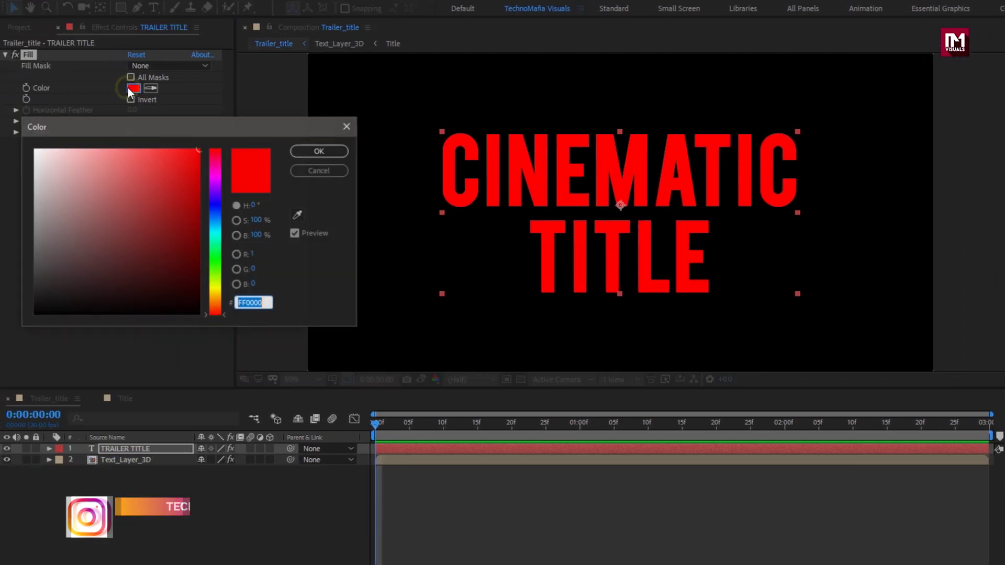
left_click_drag(40, 172, 32, 312)
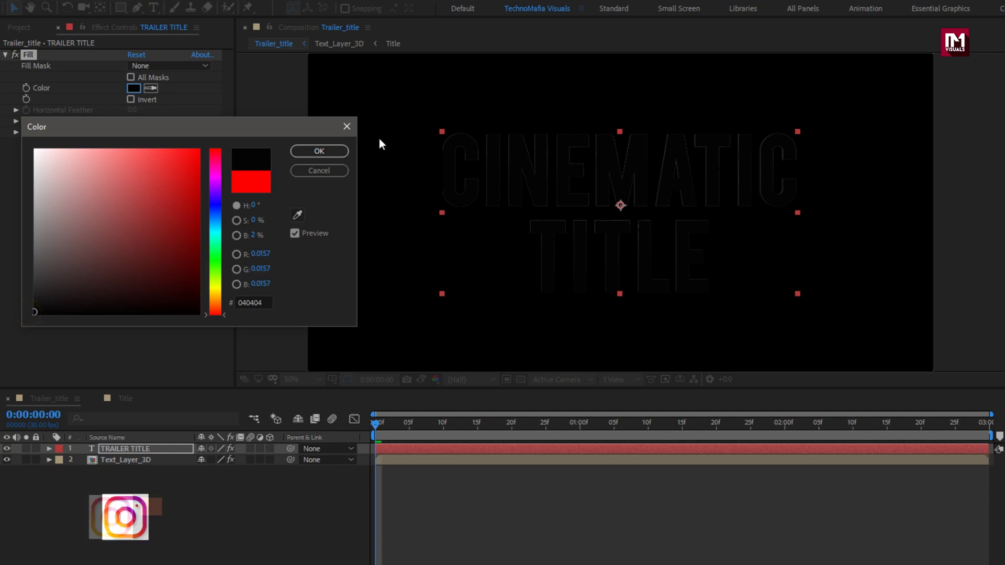
left_click(326, 151)
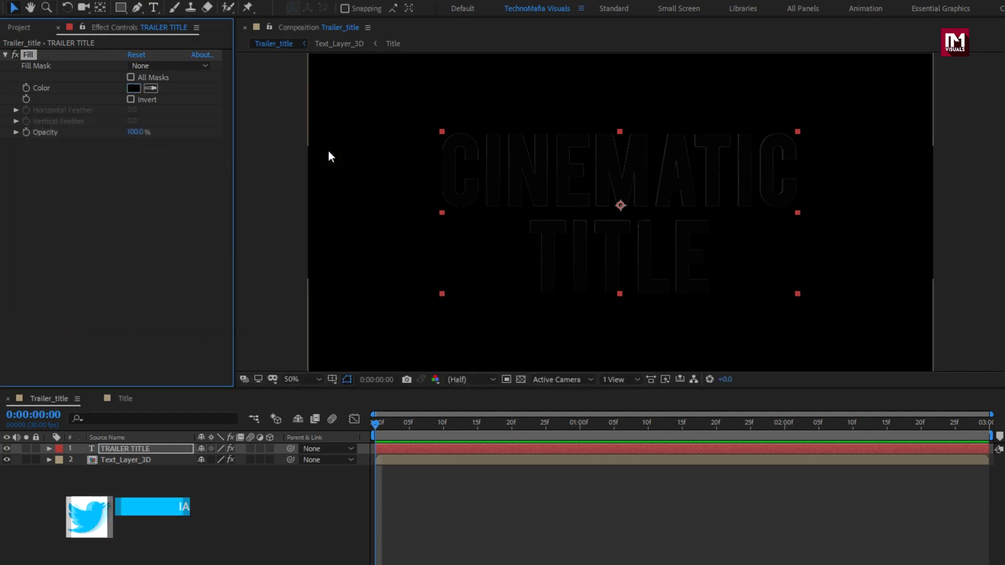
Add a Bevel Alpha effect to the TRAILER TITLE layer and set its edge thickness to 1.4.
left_click(935, 66)
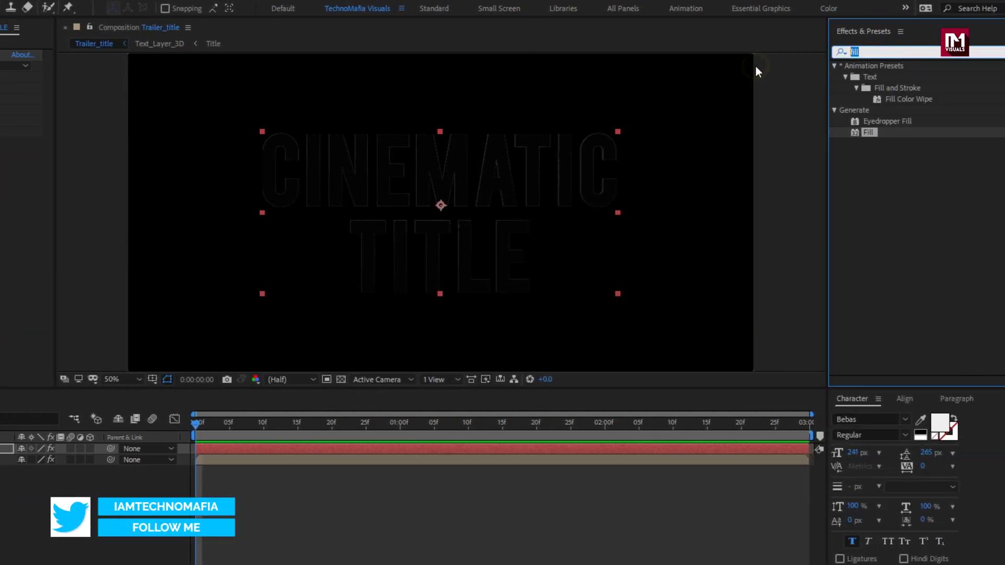
type("bev")
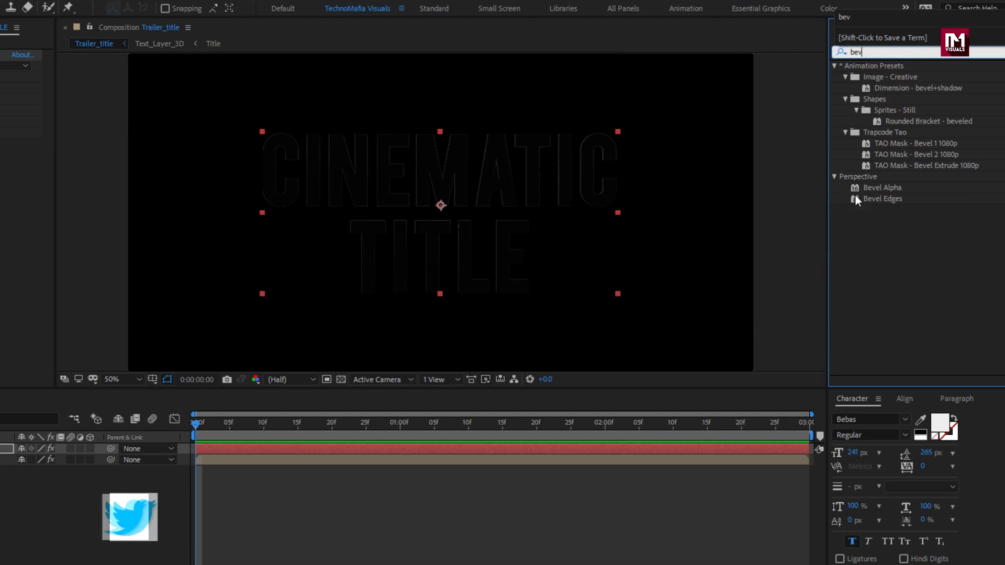
double_click(878, 189)
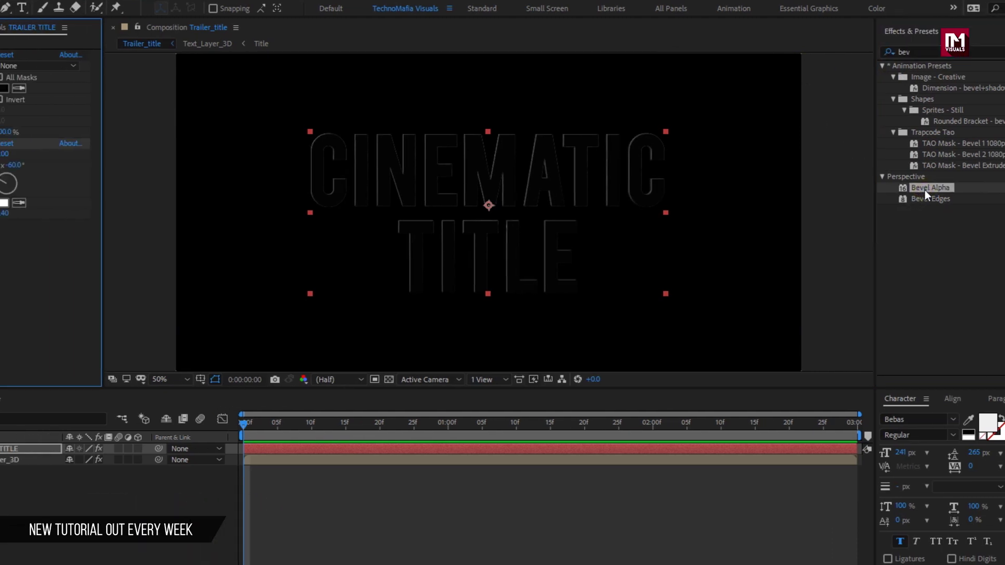
left_click(138, 155)
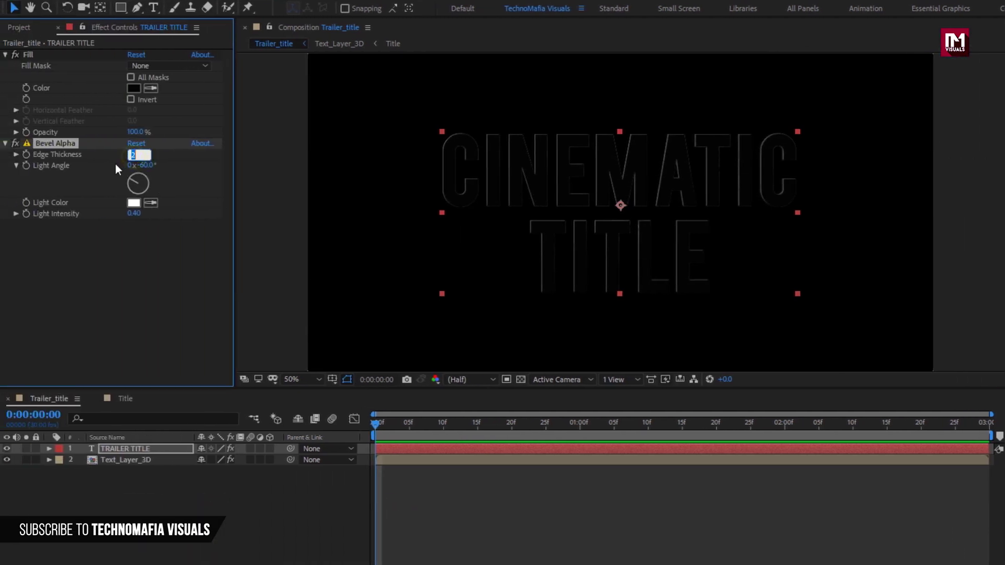
type("1.4")
key("Return")
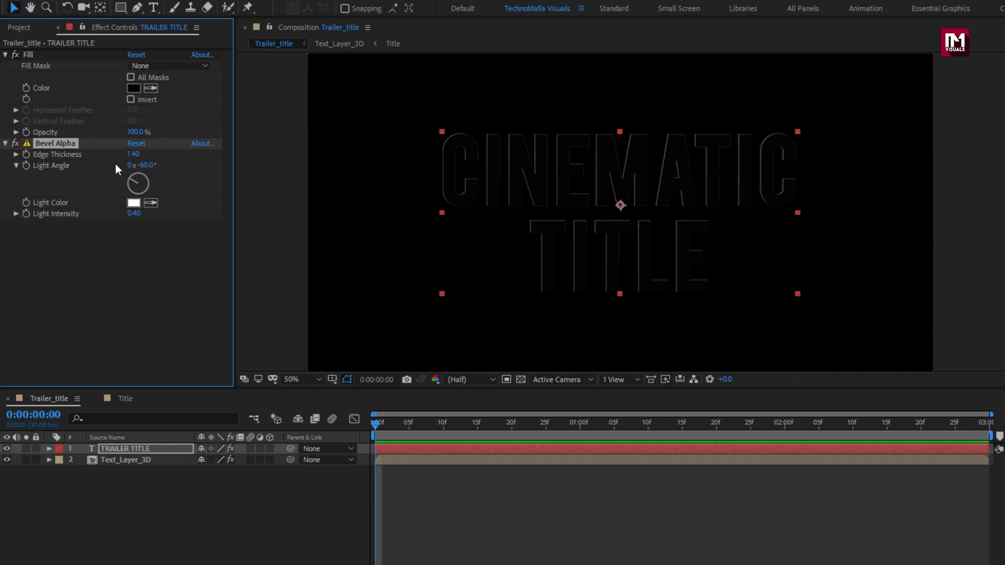
Set the Bevel Alpha light angle to 130° and the light intensity to 0.30.
left_click(147, 165)
type("130")
key("Return")
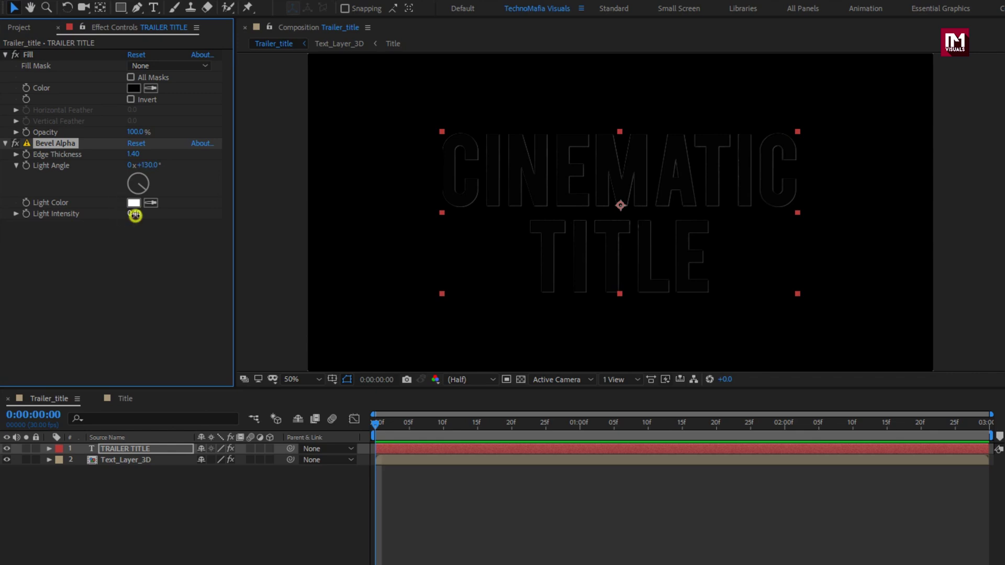
type("0.30")
Create a black 1920 x 1080 solid named Saber_Layer in the Trailer_title composition.
left_click(123, 488)
right_click(124, 488)
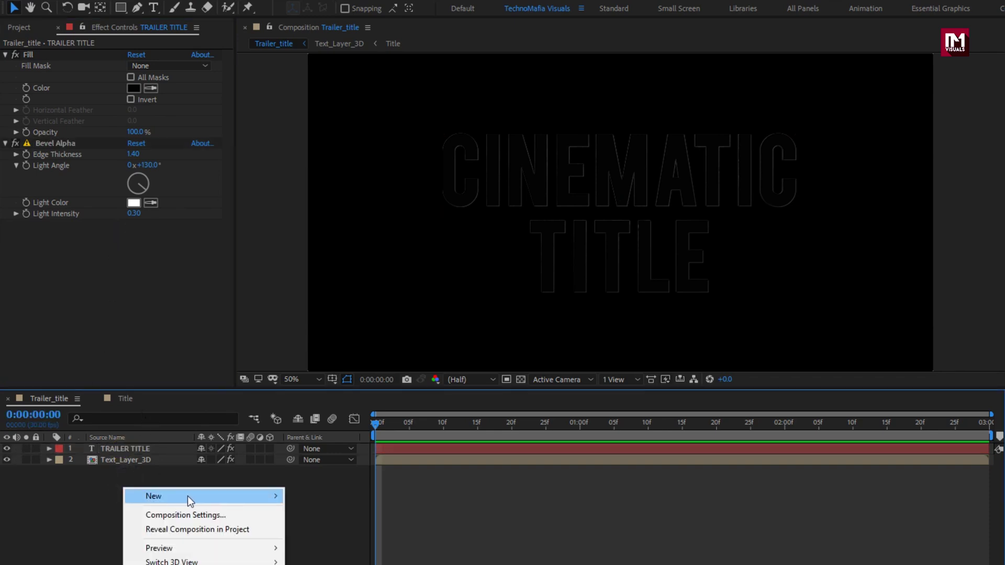
mouse_move(187, 496)
left_click(315, 530)
type("Saber_Layer")
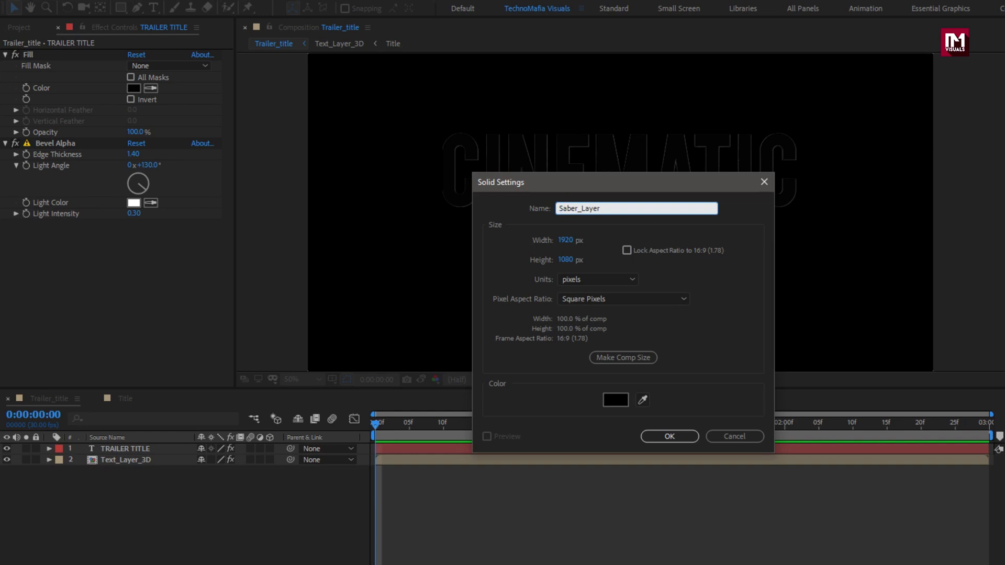
left_click(667, 441)
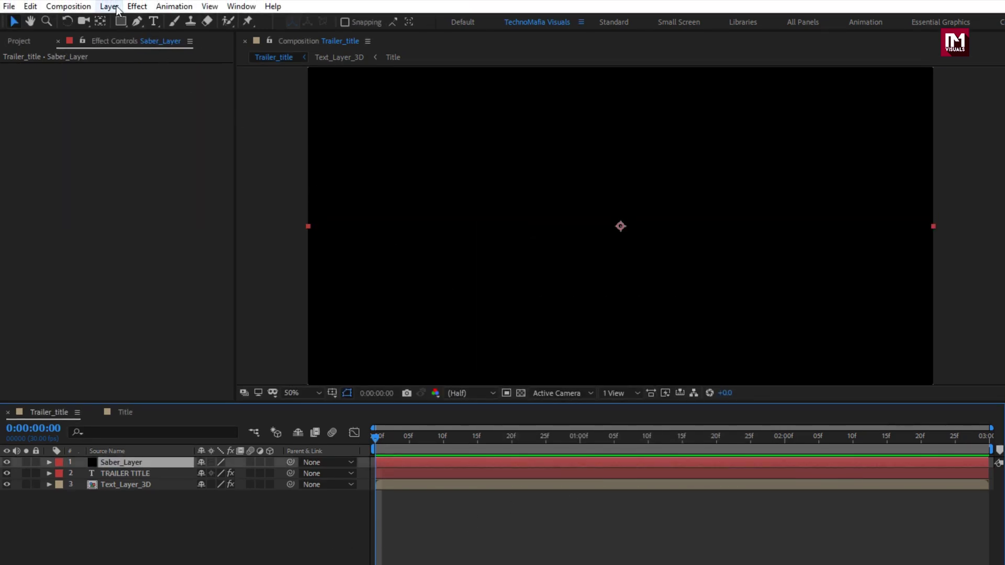
Apply the Video Copilot Saber effect to Saber_Layer and choose the Simple Orange preset.
left_click(137, 6)
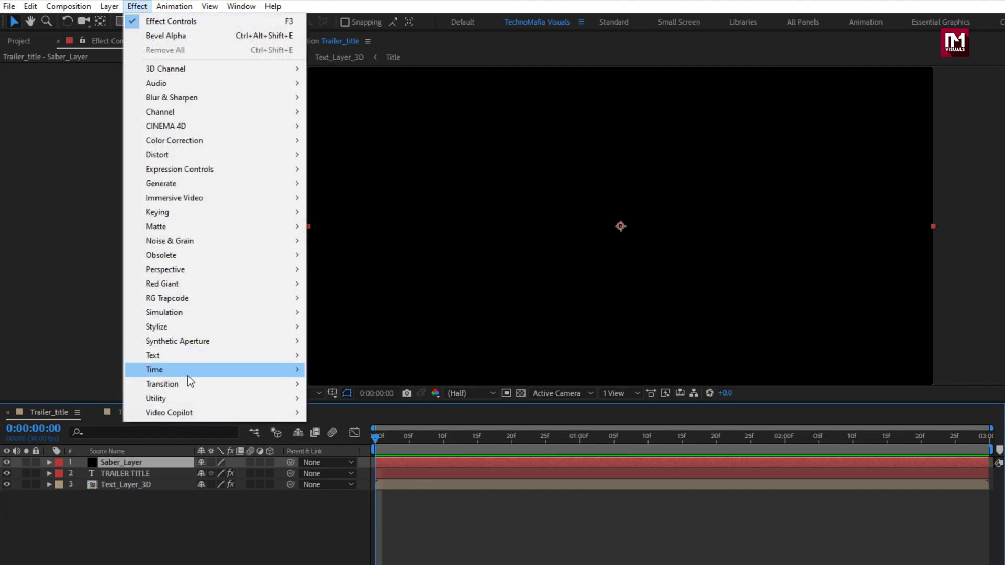
mouse_move(240, 414)
left_click(338, 417)
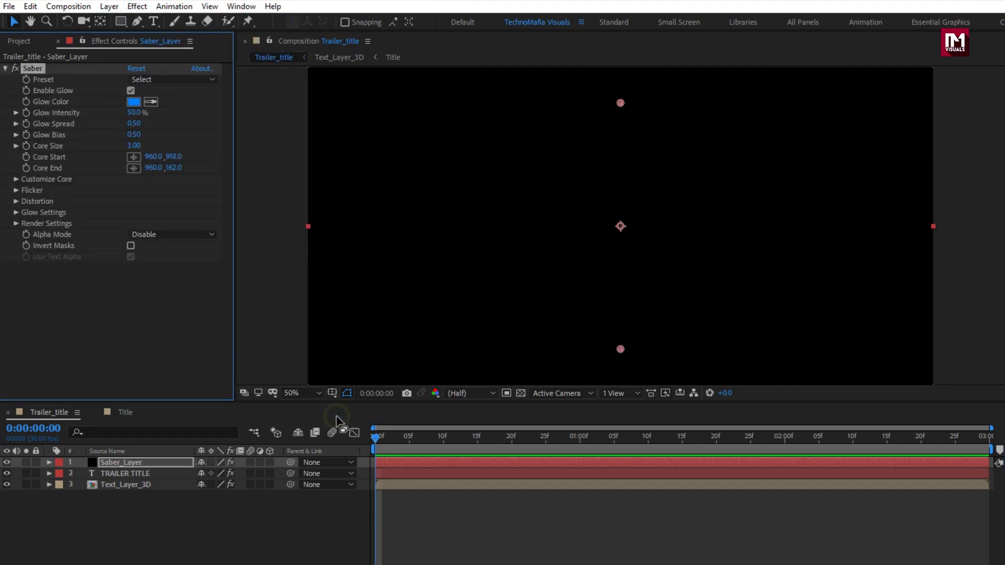
left_click(163, 66)
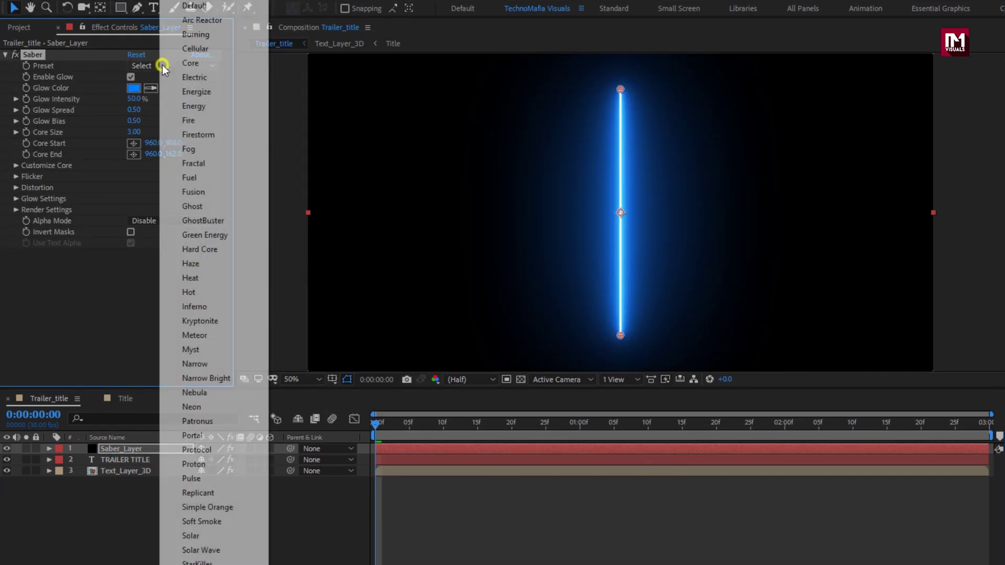
left_click(234, 506)
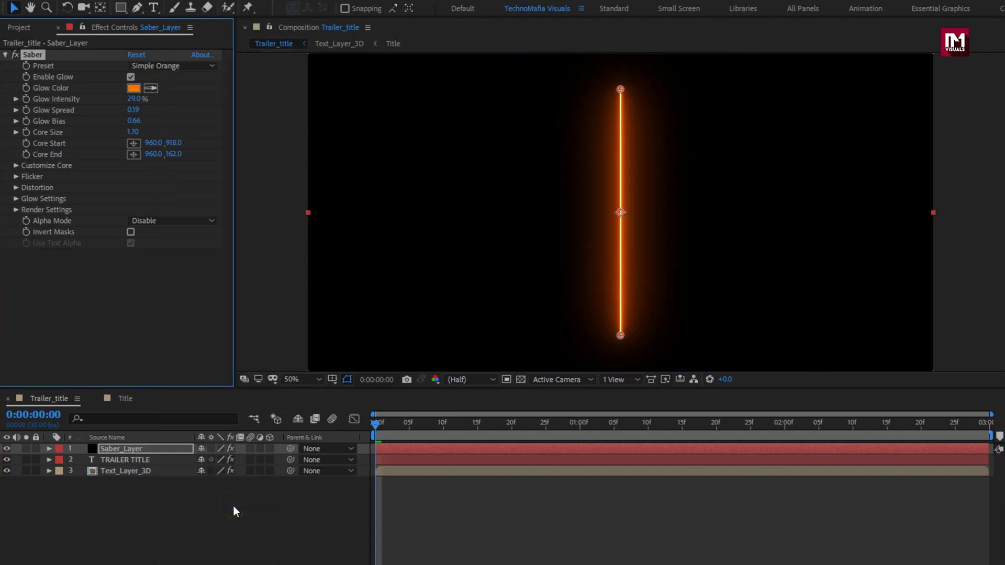
Set Saber's core type to Text Layer and use TRAILER TITLE as its text layer.
left_click(15, 165)
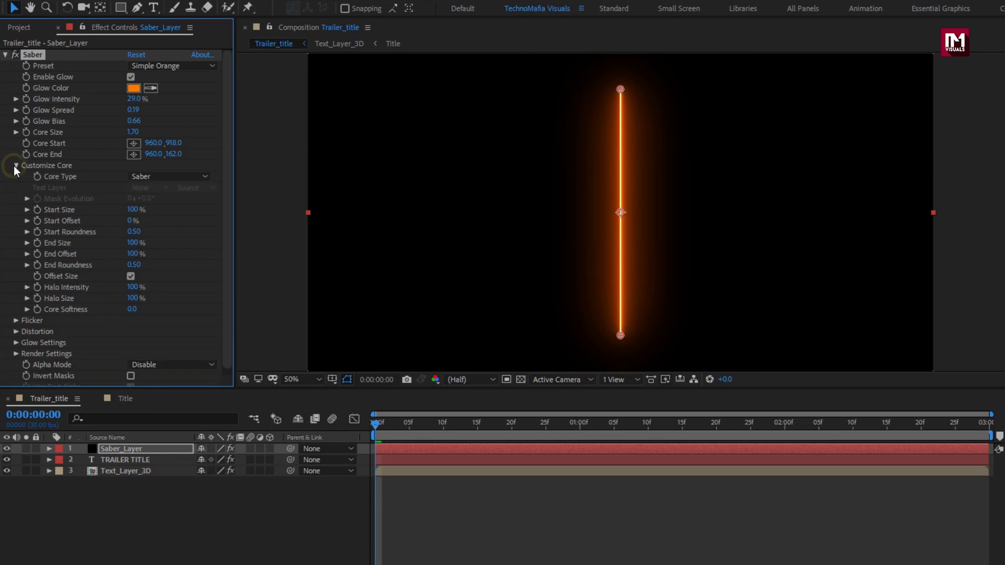
left_click(171, 175)
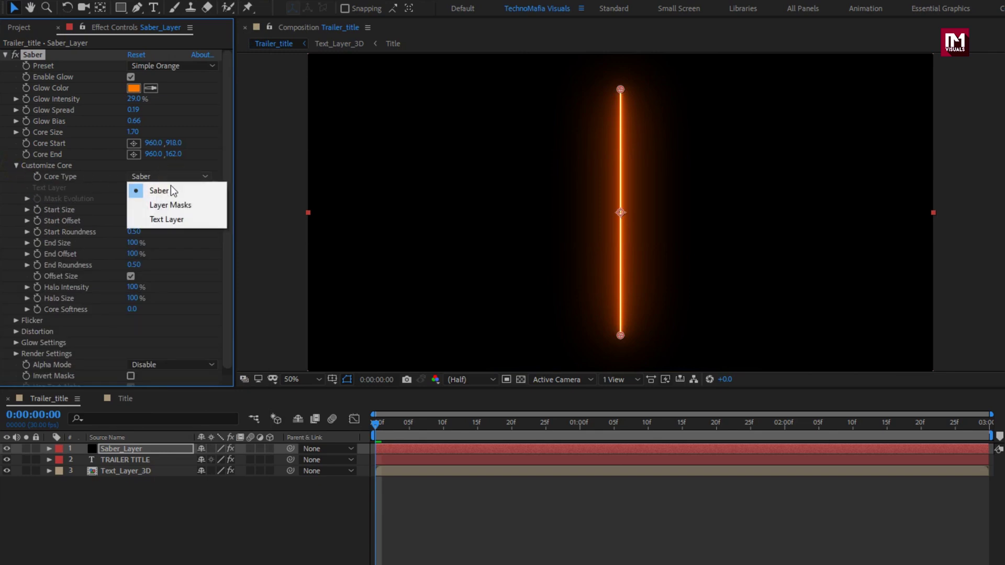
left_click(175, 219)
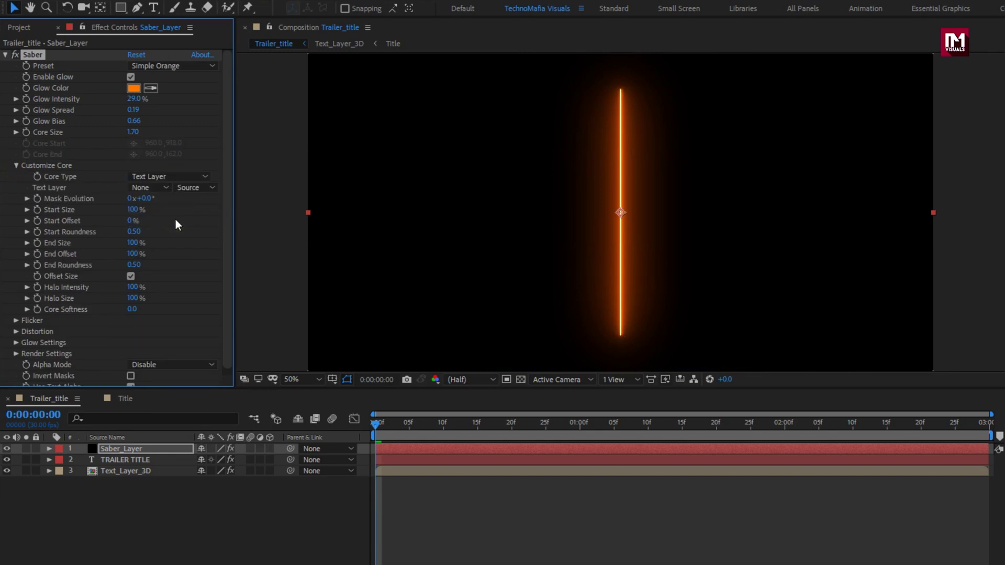
left_click(156, 188)
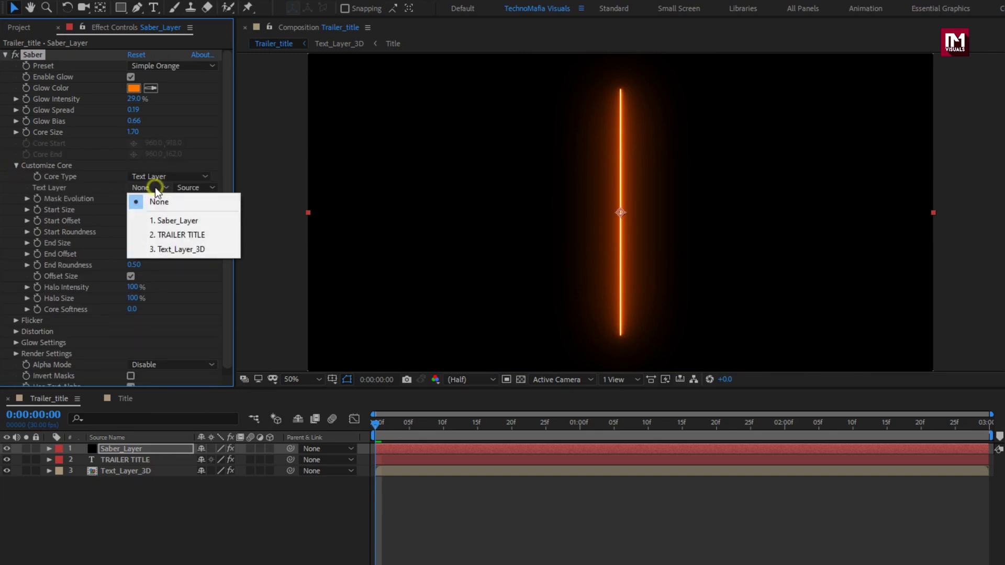
left_click(204, 236)
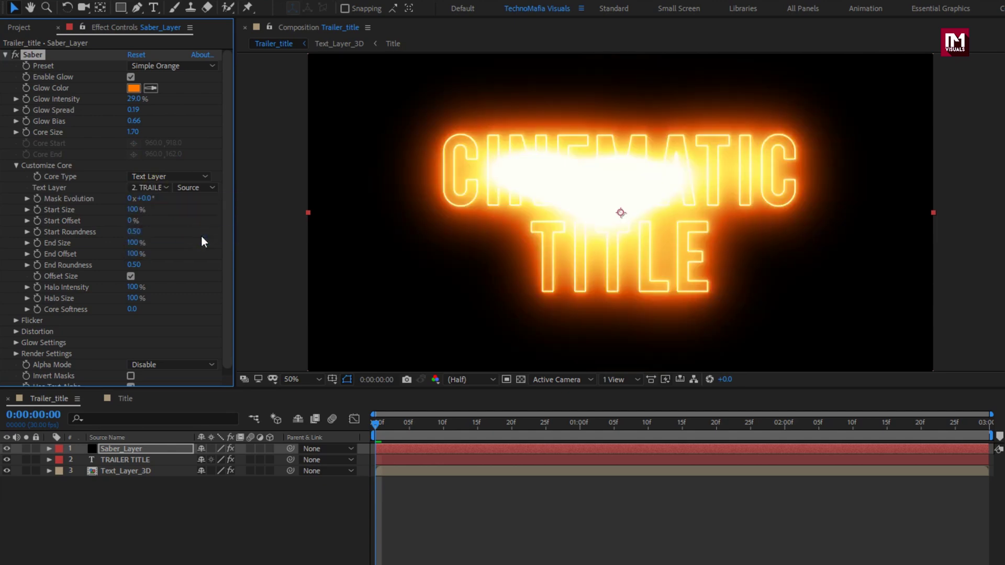
Keyframe Saber's Mask Evolution from 0 at the first frame to one full revolution at 0:00:02:29.
left_click(377, 430)
left_click(39, 200)
left_click(990, 429)
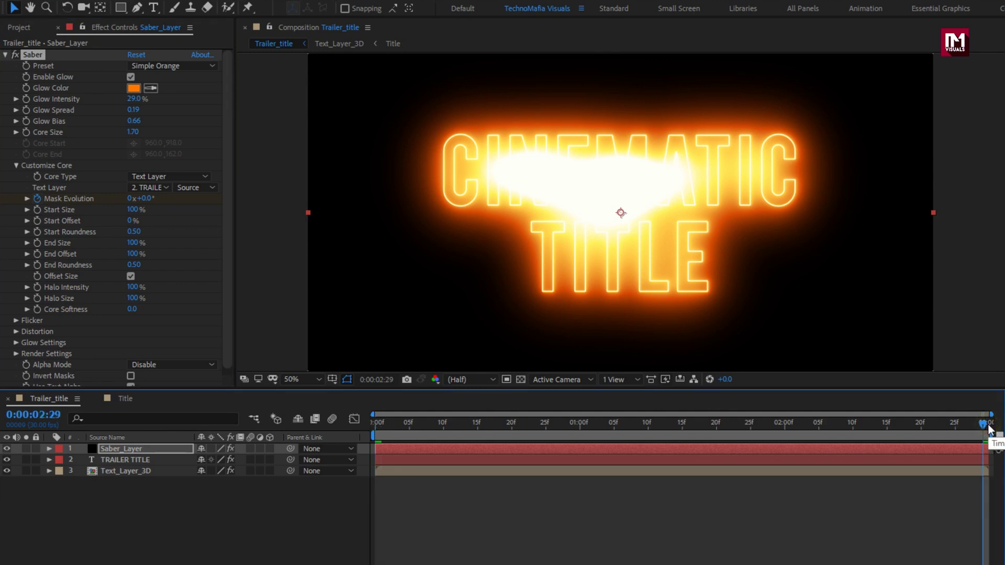
left_click(130, 199)
type("1")
key("Return")
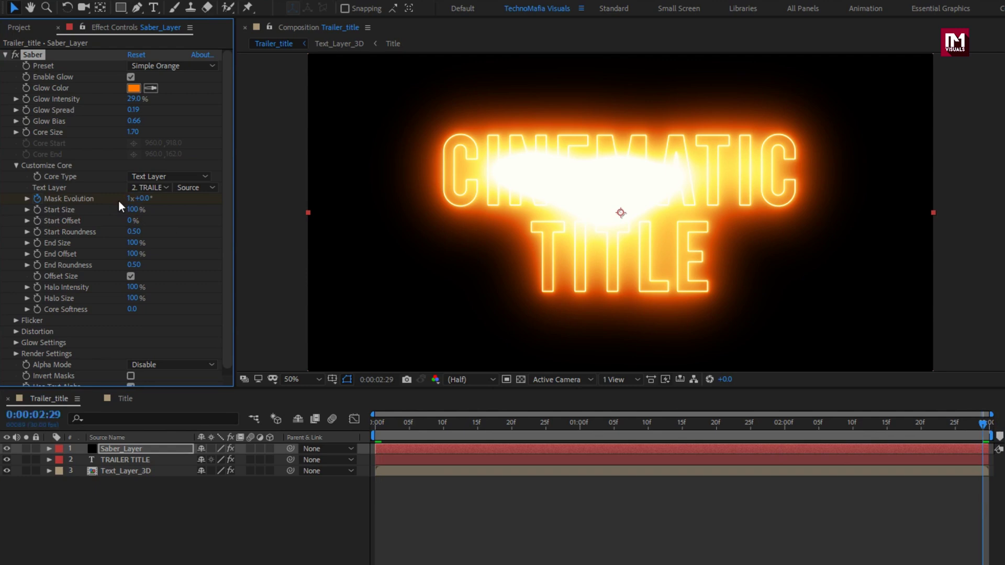
Set the Start Size of the Saber core to 15%.
left_click(132, 210)
type("15")
key("Return")
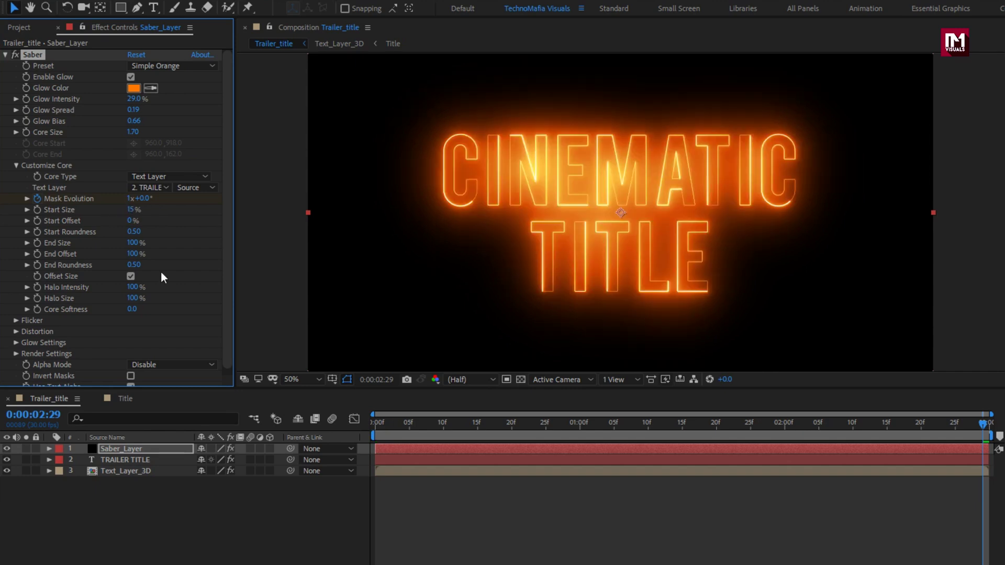
Keyframe Saber's Start Offset from 30% at the first frame to 60% at 0:00:02:29.
left_click(373, 422)
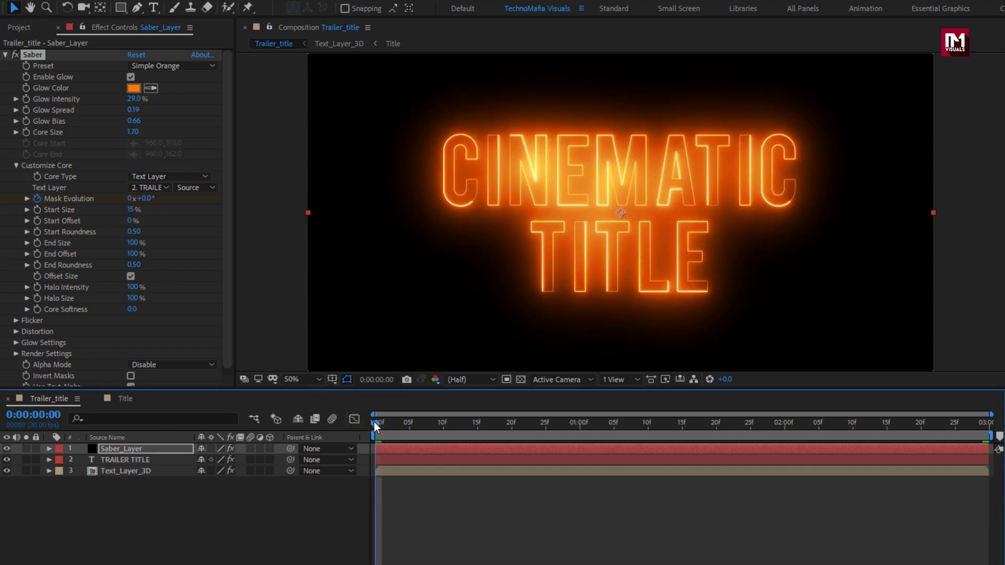
left_click(37, 221)
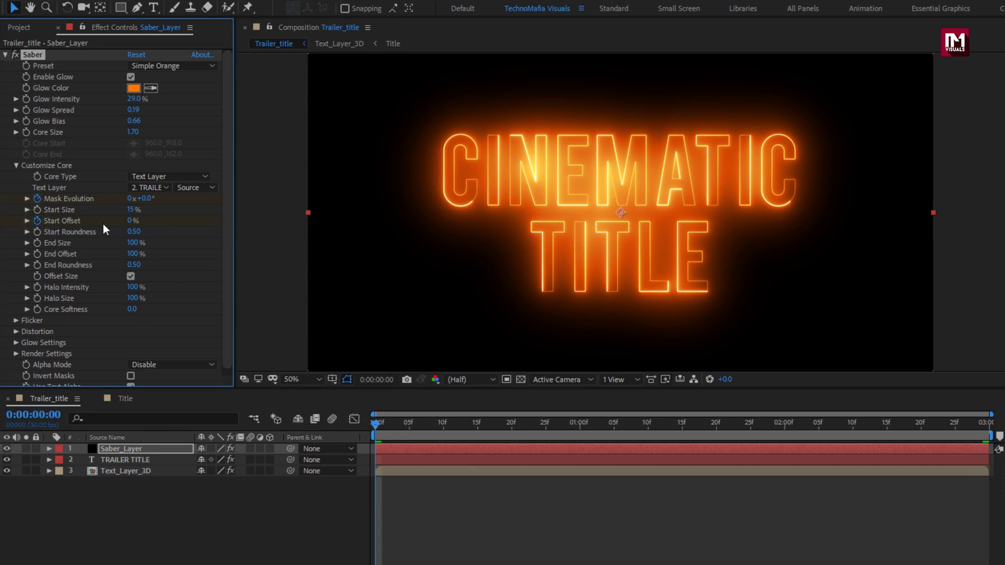
left_click(128, 221)
type("30")
key("Return")
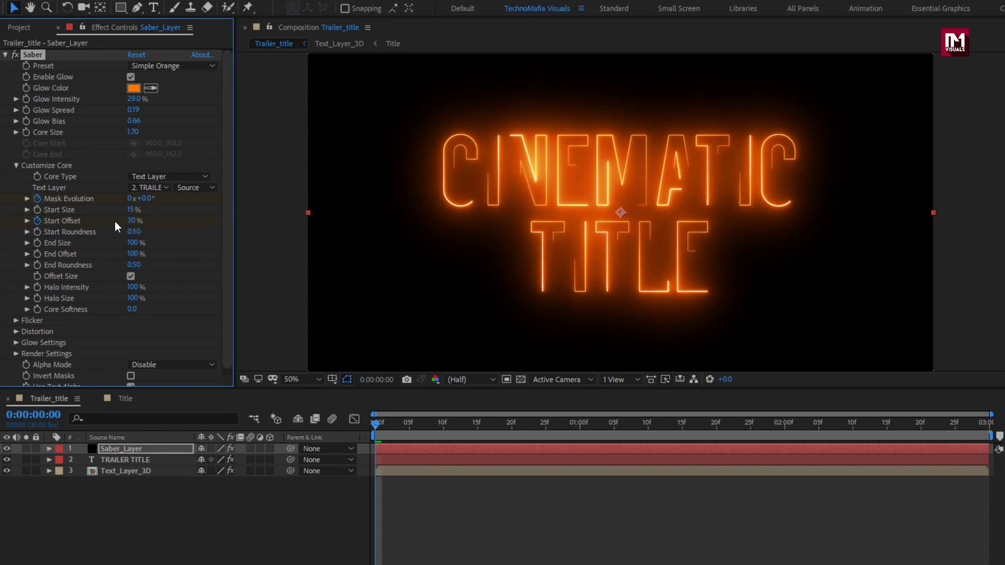
left_click(991, 426)
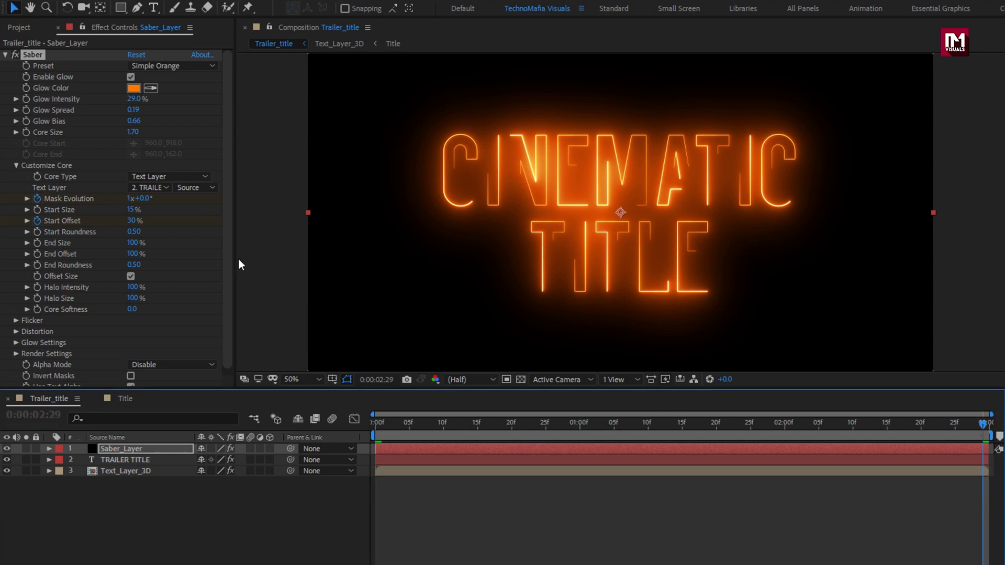
left_click(133, 222)
type("60")
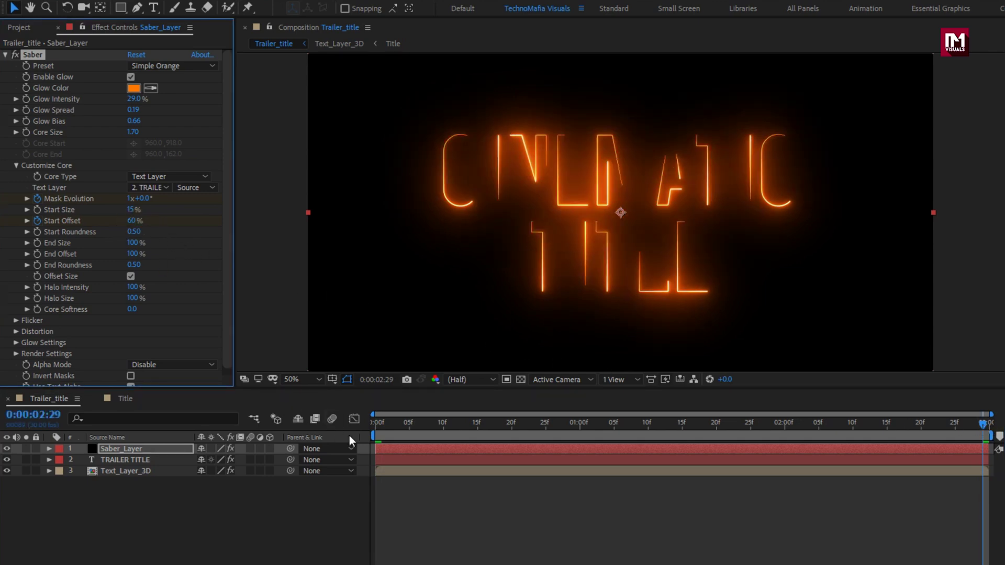
mouse_move(376, 431)
left_mouse_down()
mouse_move(596, 421)
mouse_move(917, 426)
mouse_move(494, 438)
left_mouse_up()
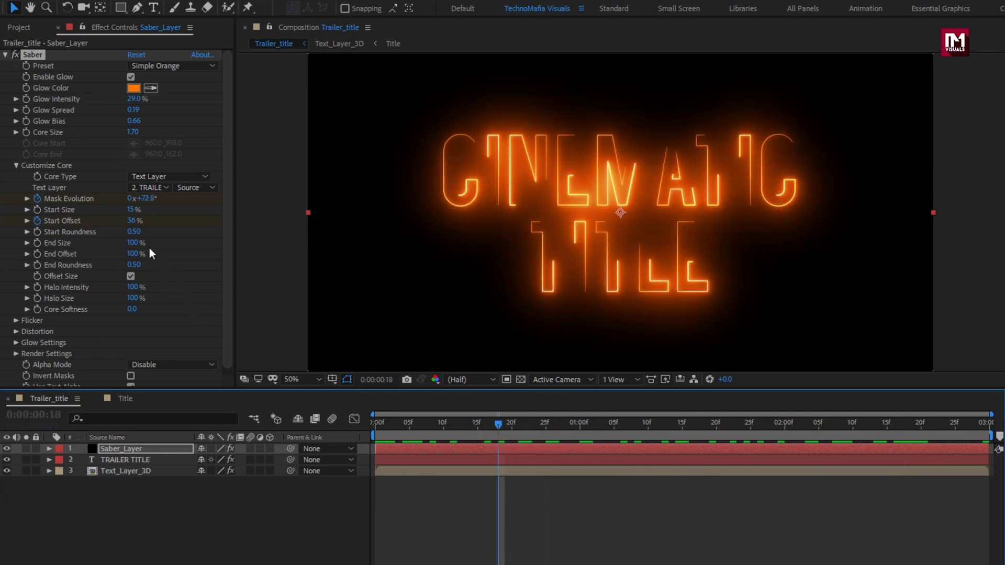
Set the End Size of the Saber core to 120%.
left_click(134, 243)
type("120")
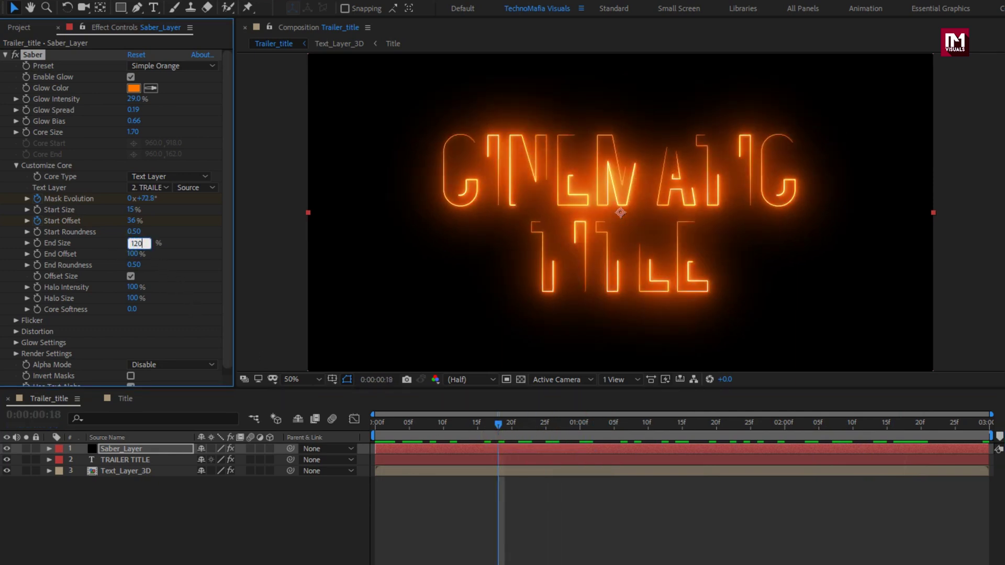
key("Return")
Change Saber's Composite Settings in its render settings to Transparent.
left_click(16, 354)
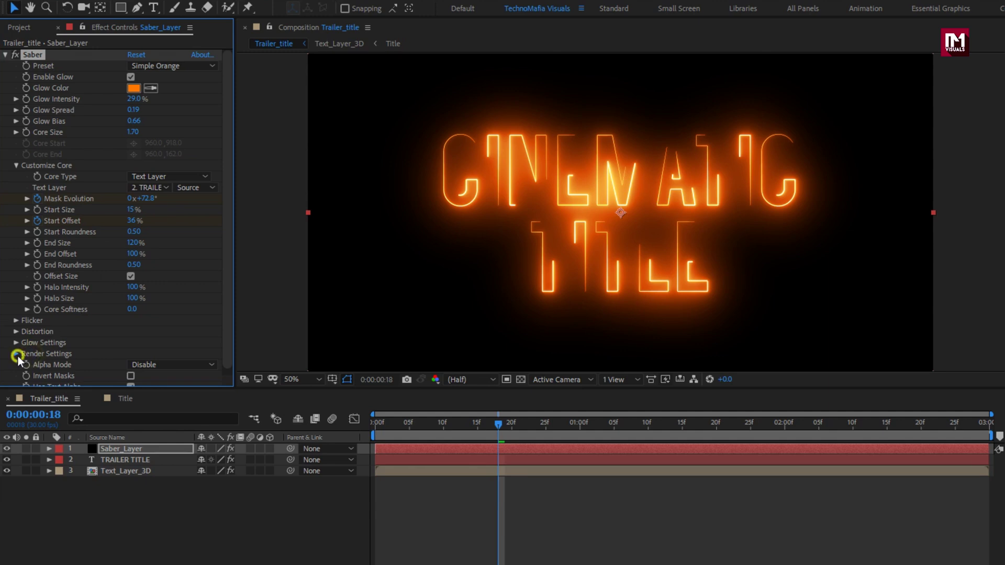
scroll(17, 356, "down", 4)
left_click(151, 348)
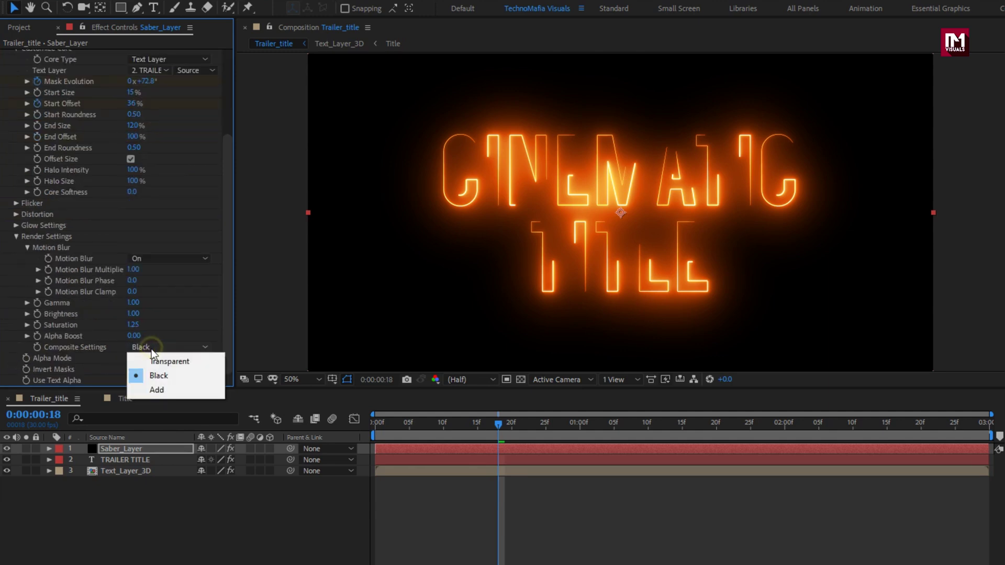
left_click(152, 361)
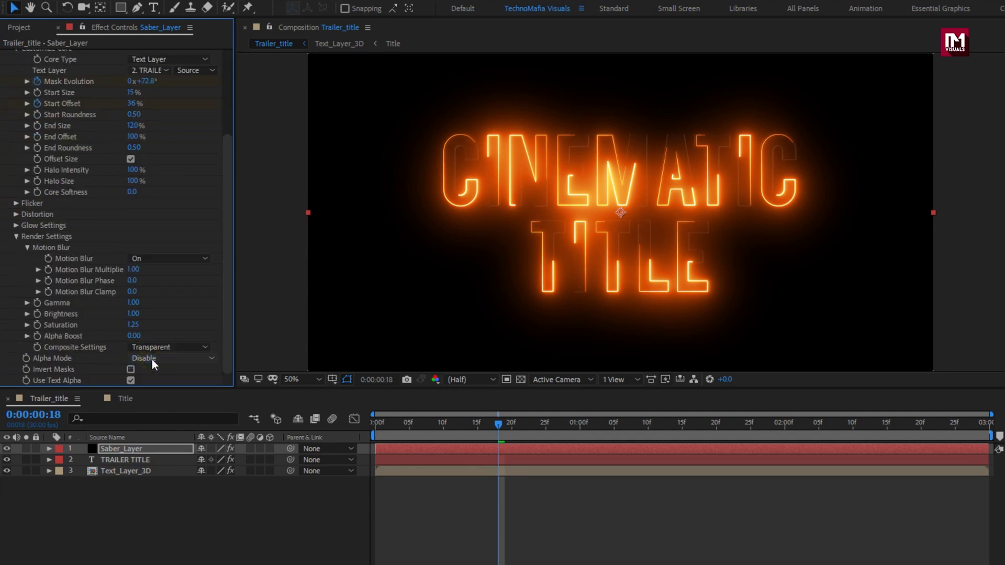
left_click_drag(586, 425, 627, 415)
Set the Saber core's End Offset to 0% and its Halo Size to 25%.
scroll(123, 303, "up", 5)
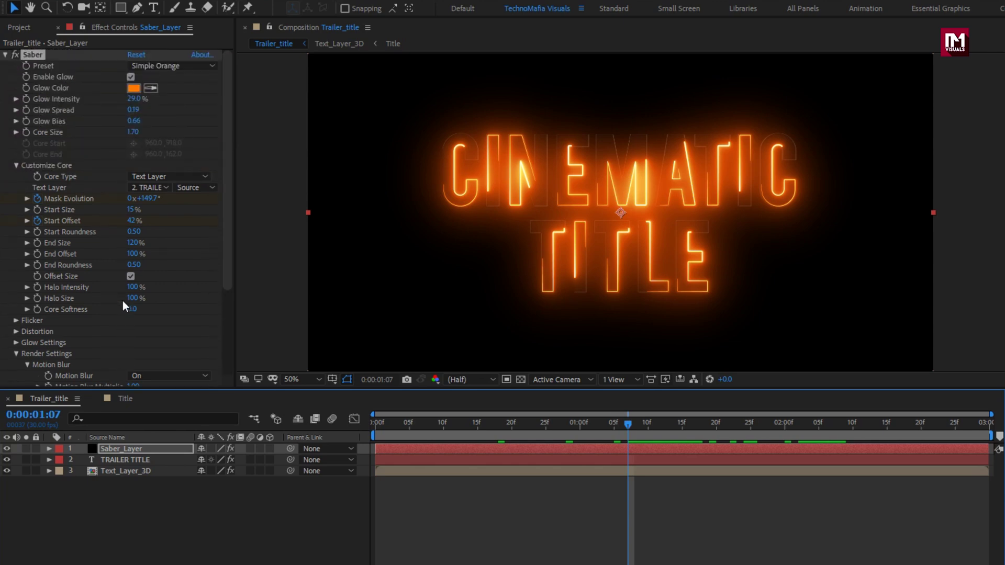
left_click(131, 254)
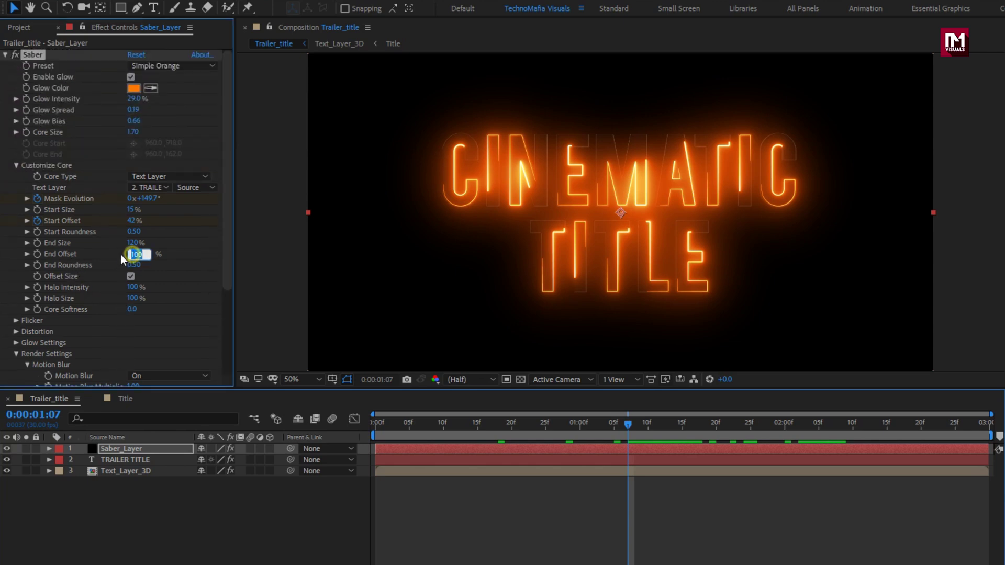
type("0")
key("Return")
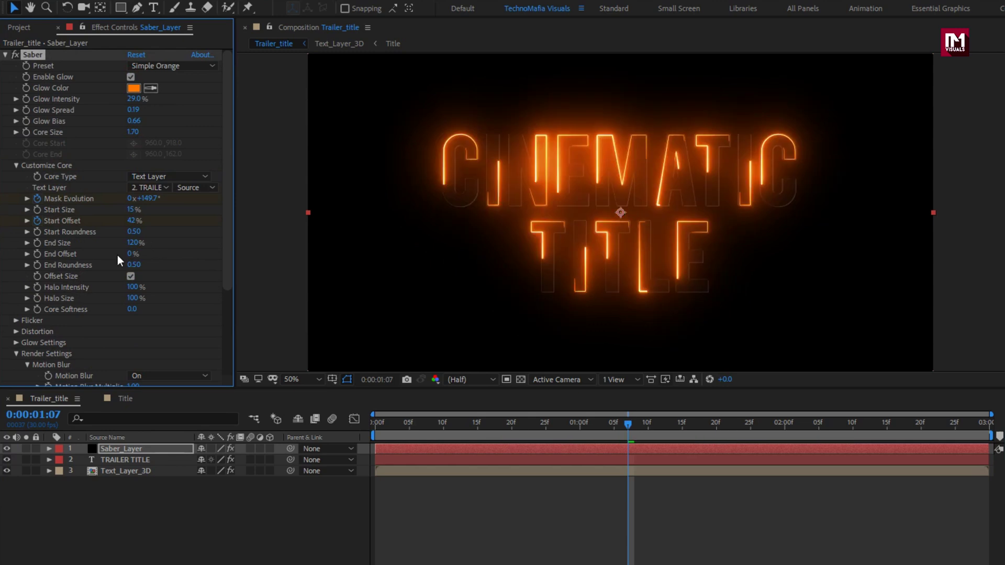
left_click(375, 426)
left_click_drag(375, 426, 357, 417)
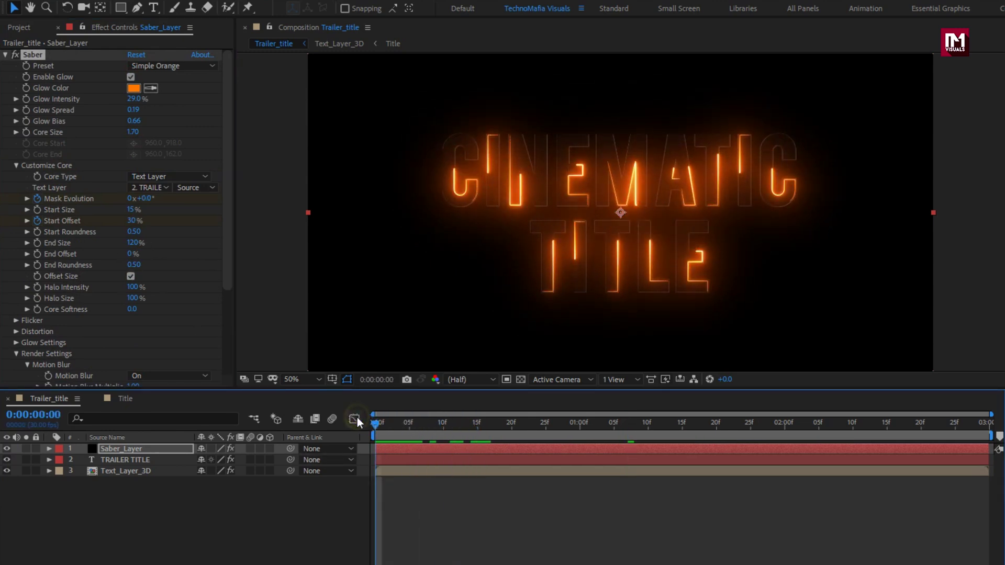
left_click(134, 299)
type("25")
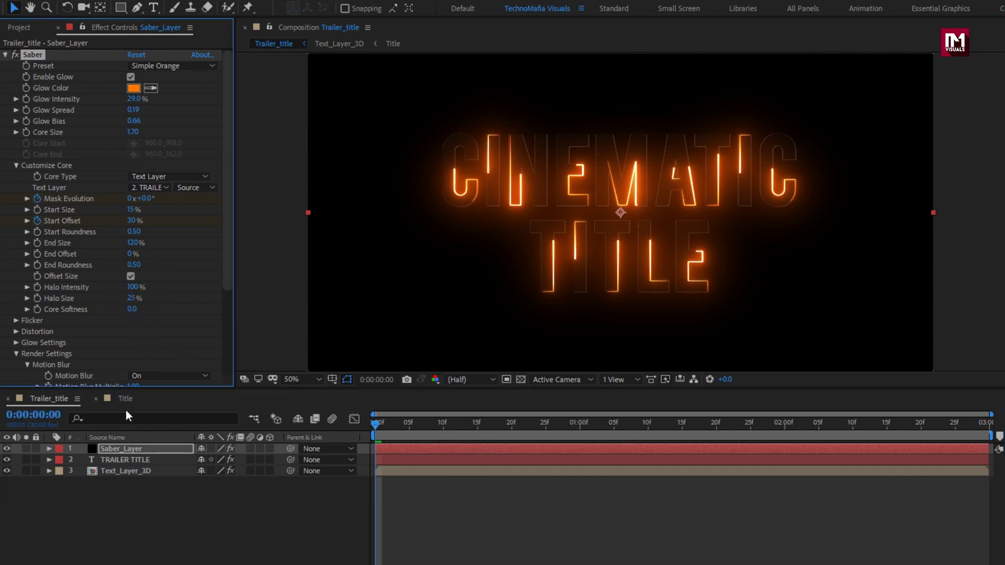
Make all three layers of Trailer_title 3D and set Saber_Layer's blending mode to Add.
left_click(128, 451)
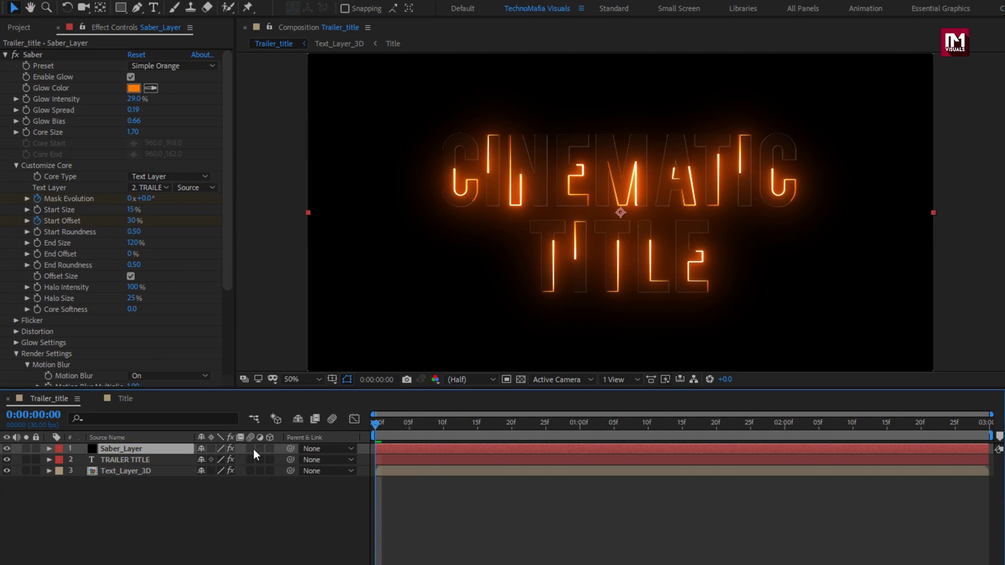
left_click_drag(270, 449, 268, 469)
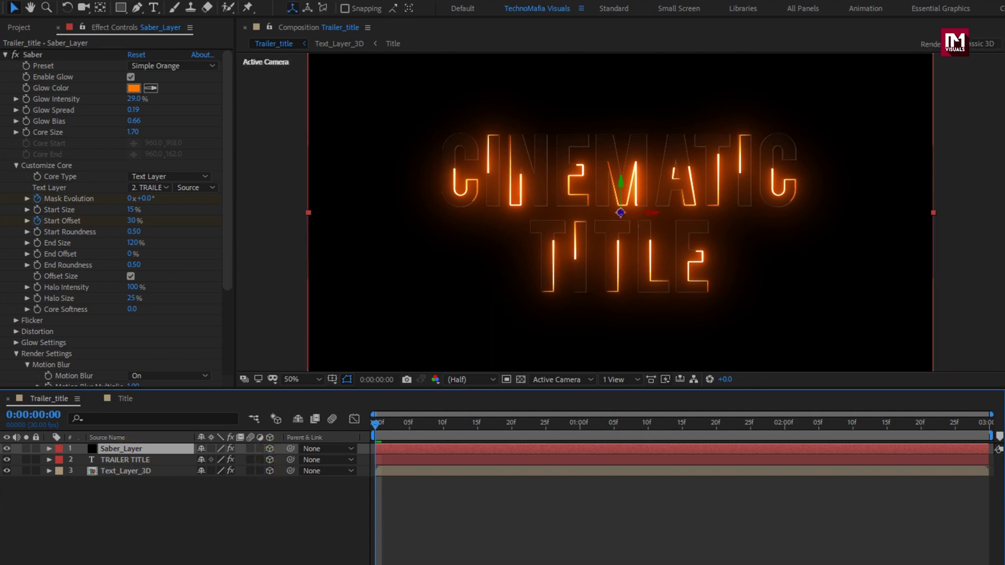
left_click(189, 561)
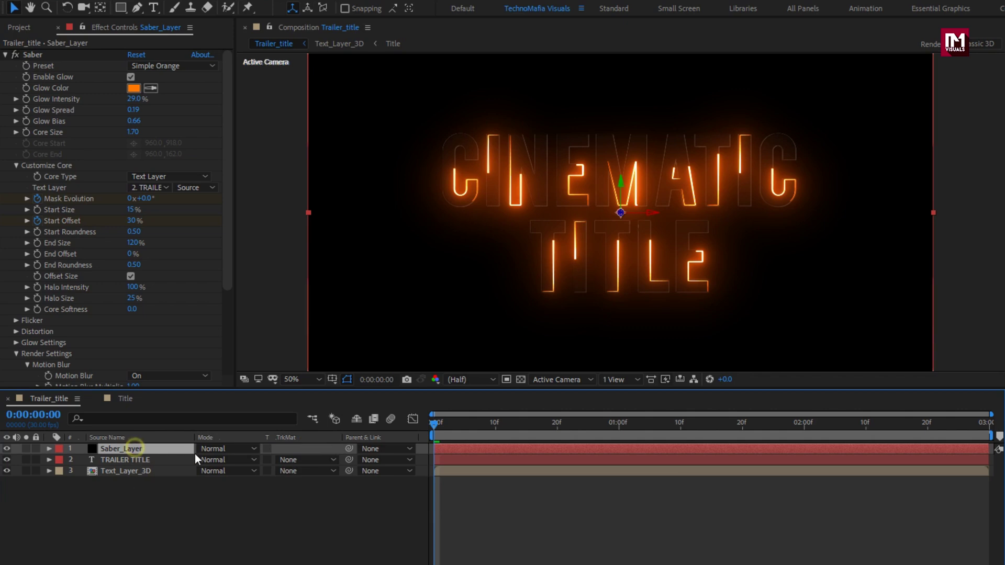
left_click(225, 449)
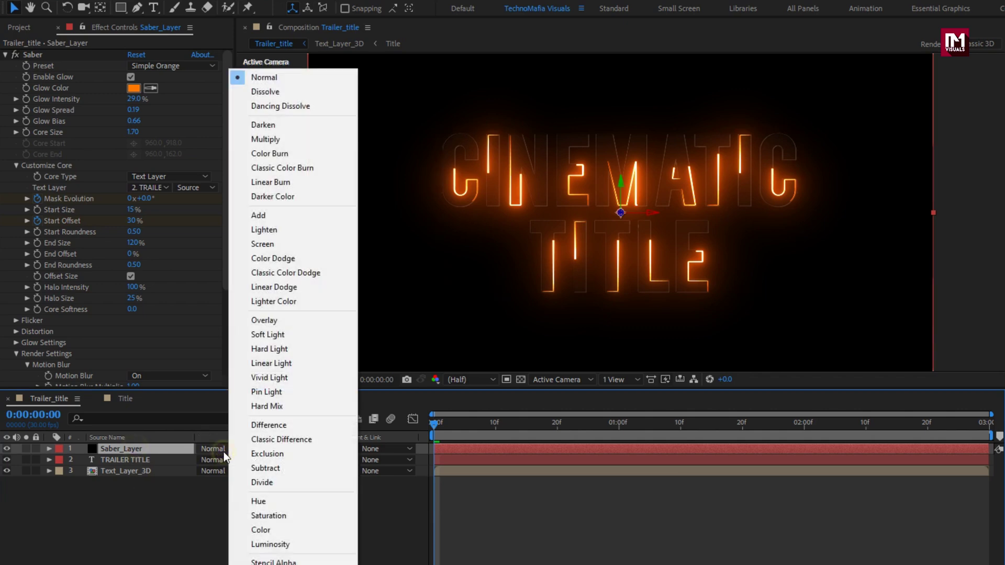
left_click(265, 219)
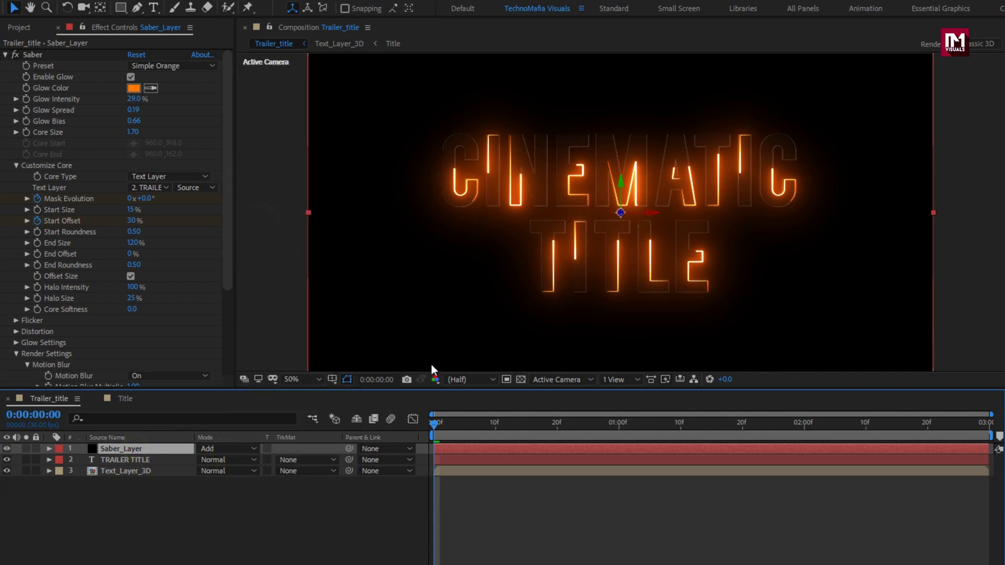
left_click_drag(499, 429, 733, 433)
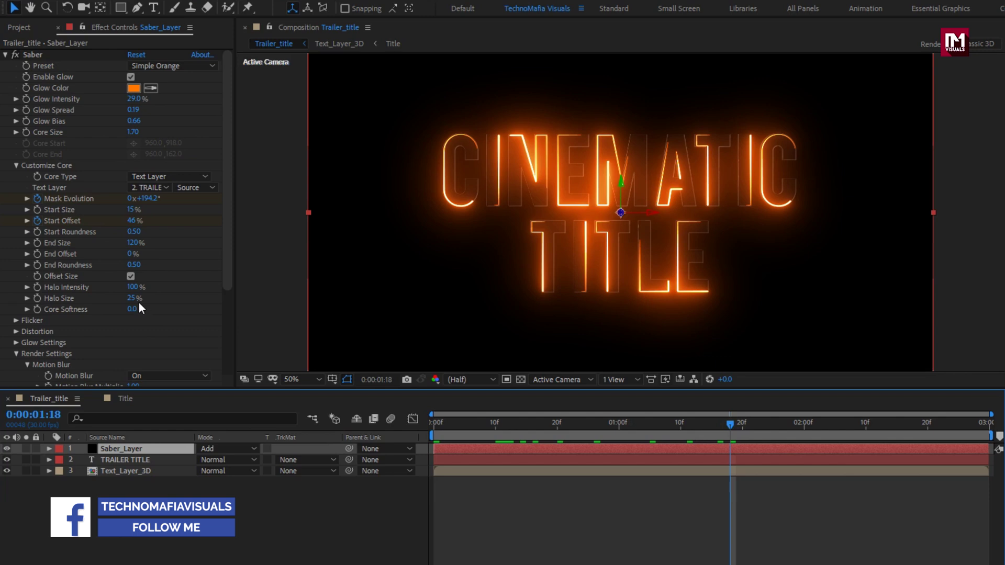
Hide the TRAILER TITLE text layer and duplicate Saber_Layer.
left_click(141, 447)
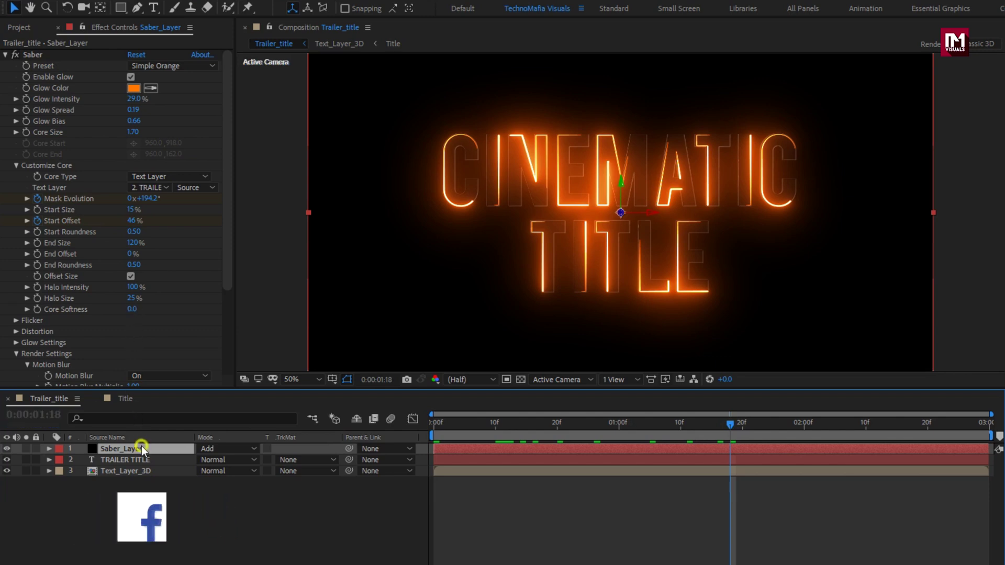
left_click(7, 460)
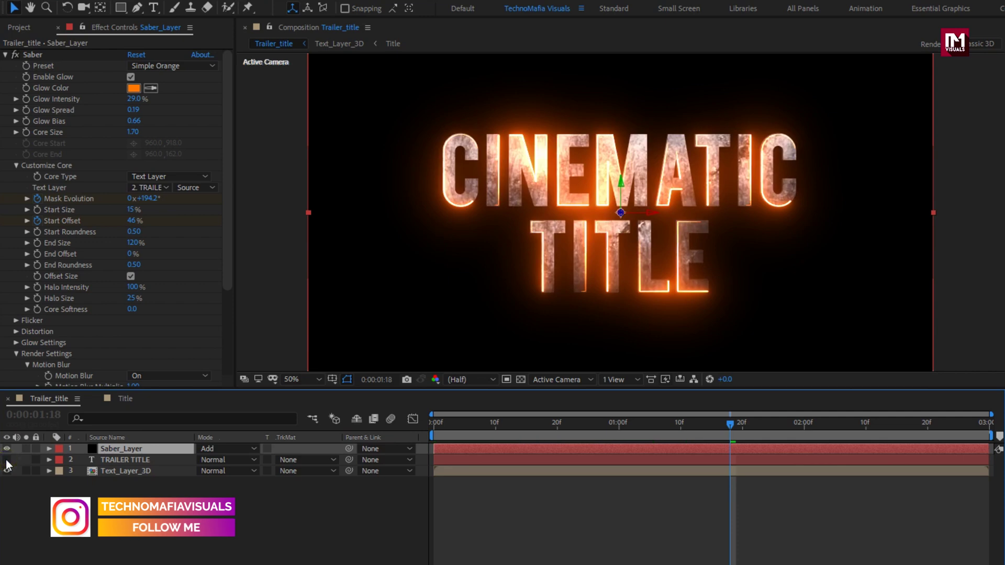
left_click(447, 425)
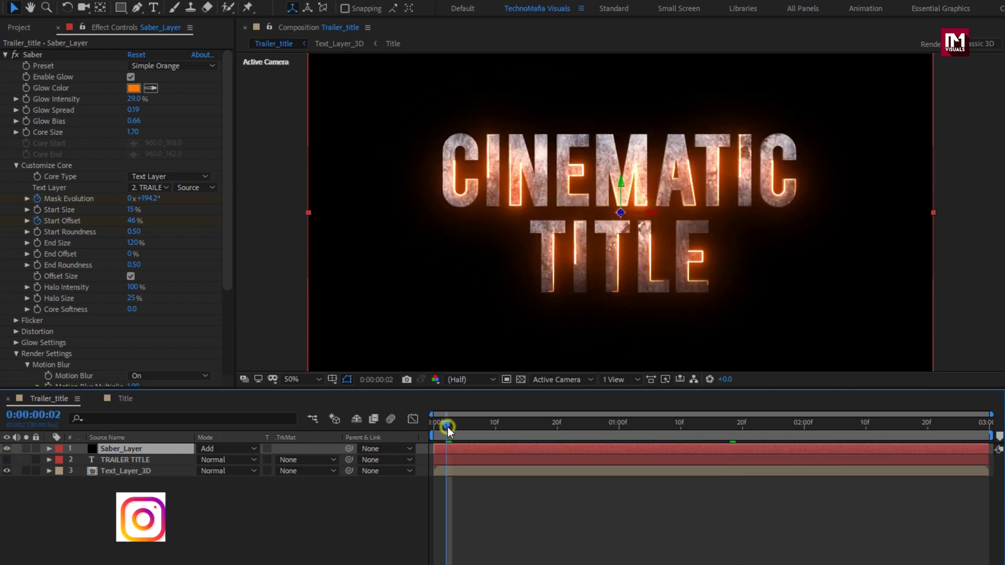
left_click_drag(461, 428, 435, 423)
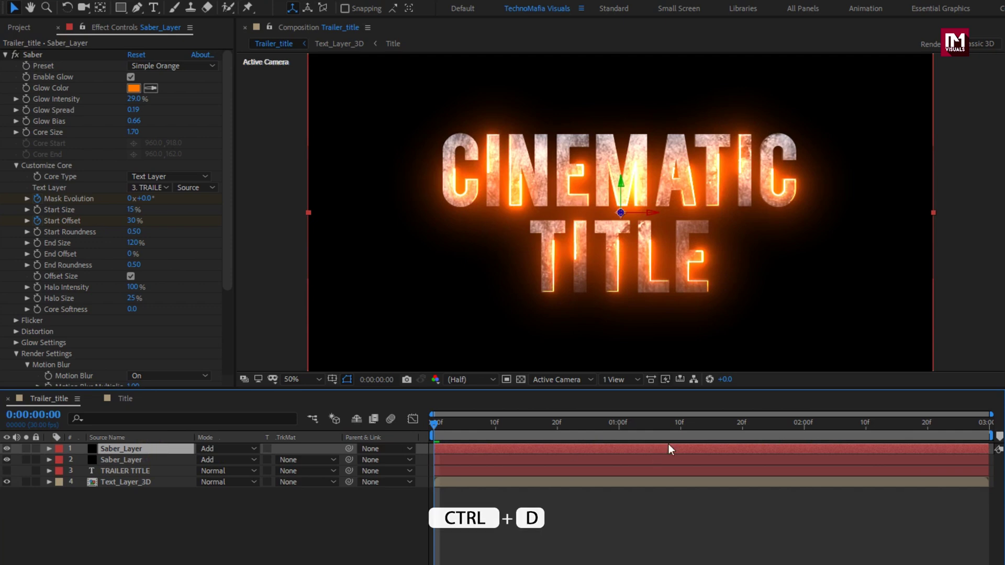
Set the X Rotation of the upper Saber_Layer copy to -80° to lay it down as a floor reflection.
left_click(763, 423)
key("r")
left_click(111, 449)
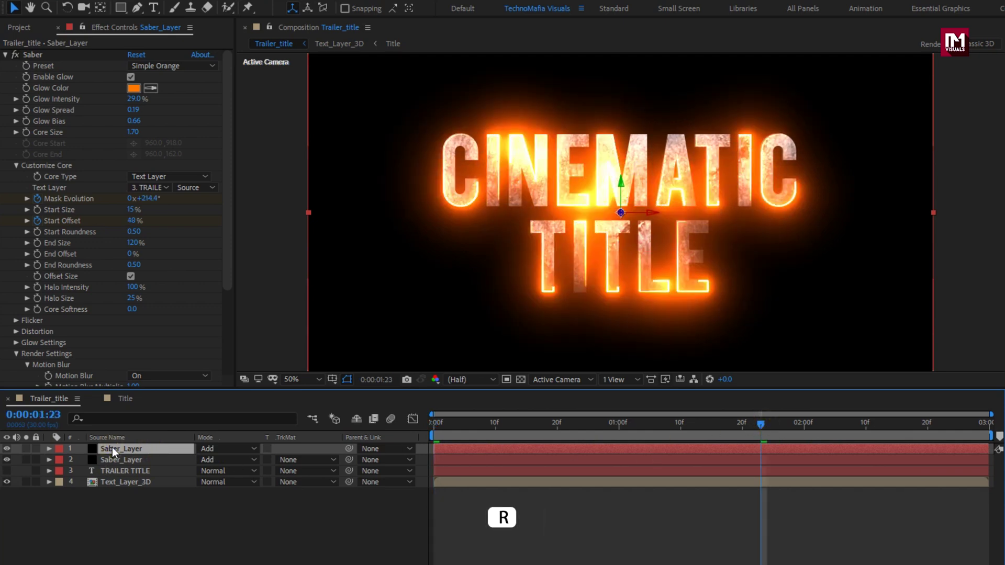
key("r")
left_click(215, 471)
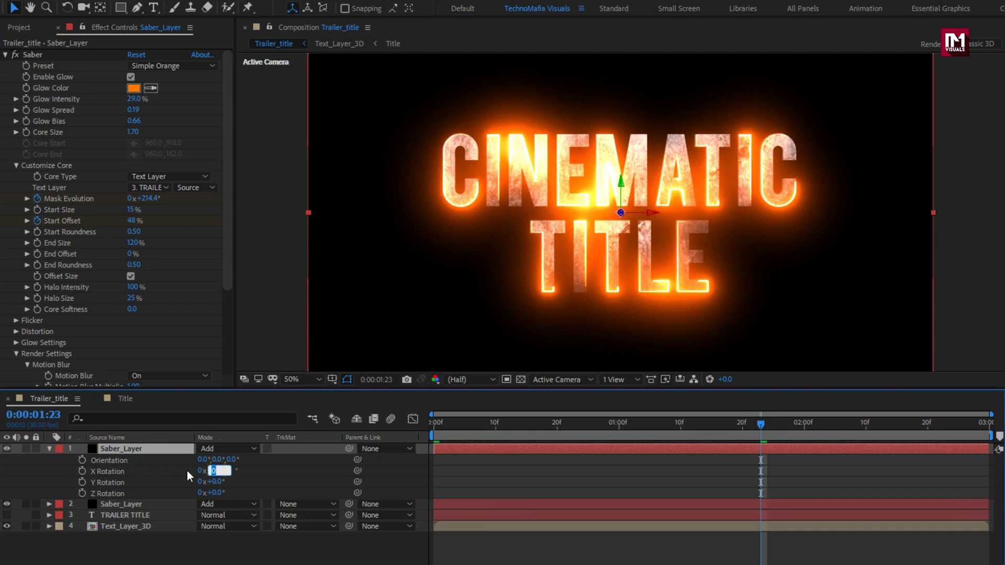
type("-80")
key("Return")
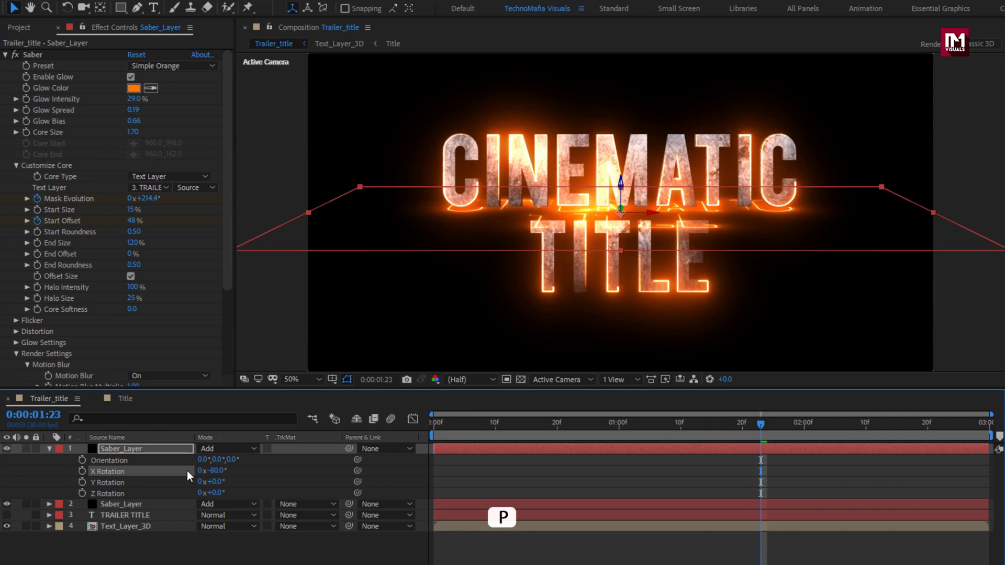
Move the rotated Saber_Layer copy beneath the title, to a position of 960, 887, 0.
left_click(164, 453)
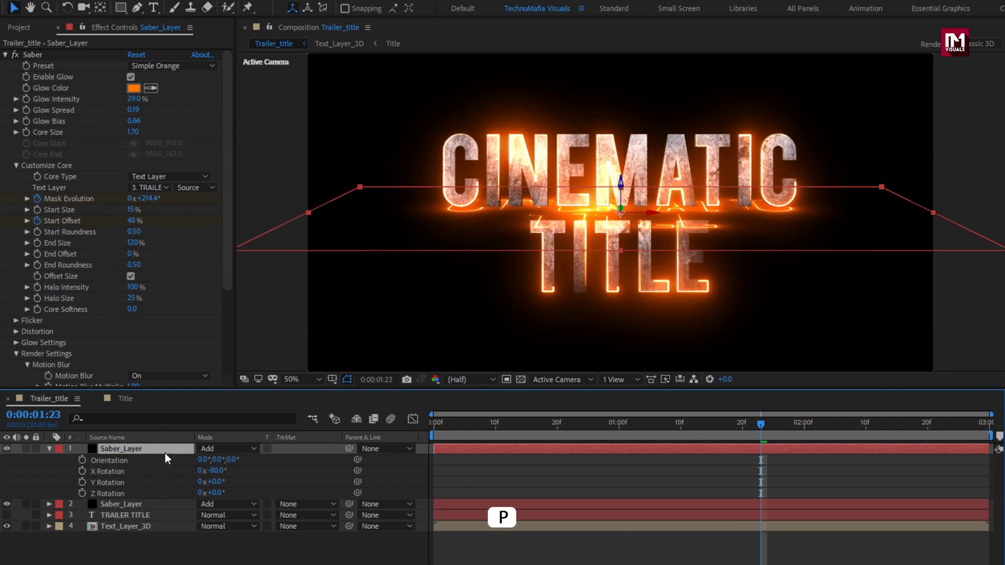
key("p")
left_click_drag(229, 460, 454, 461)
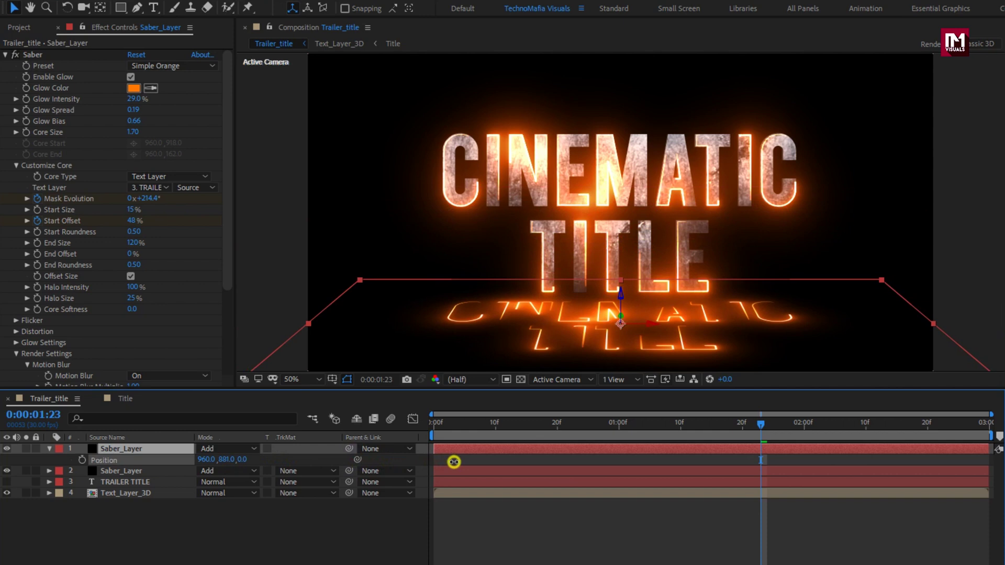
left_click_drag(454, 462, 458, 466)
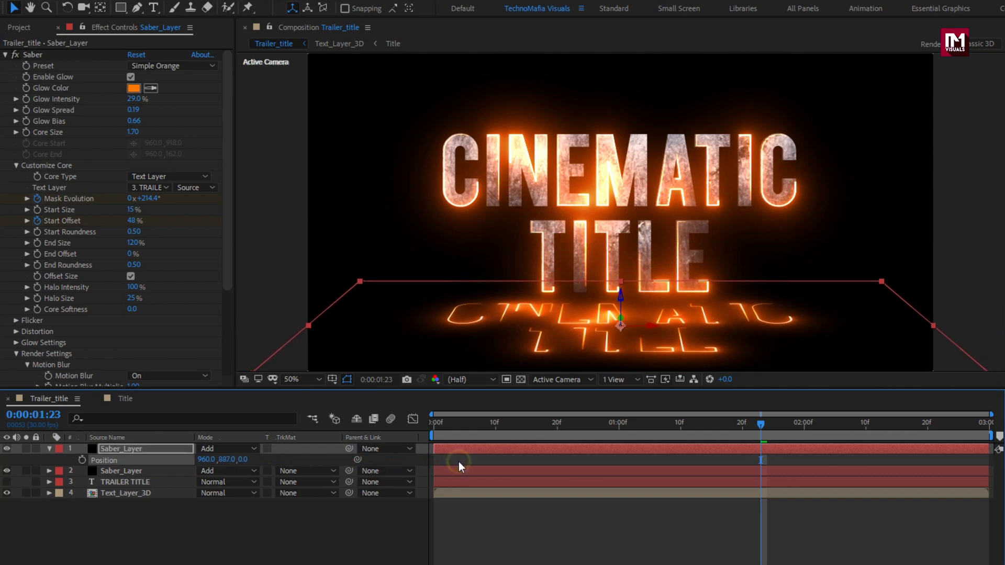
Apply the Fast Box Blur effect to the rotated Saber_Layer copy.
left_click(166, 450)
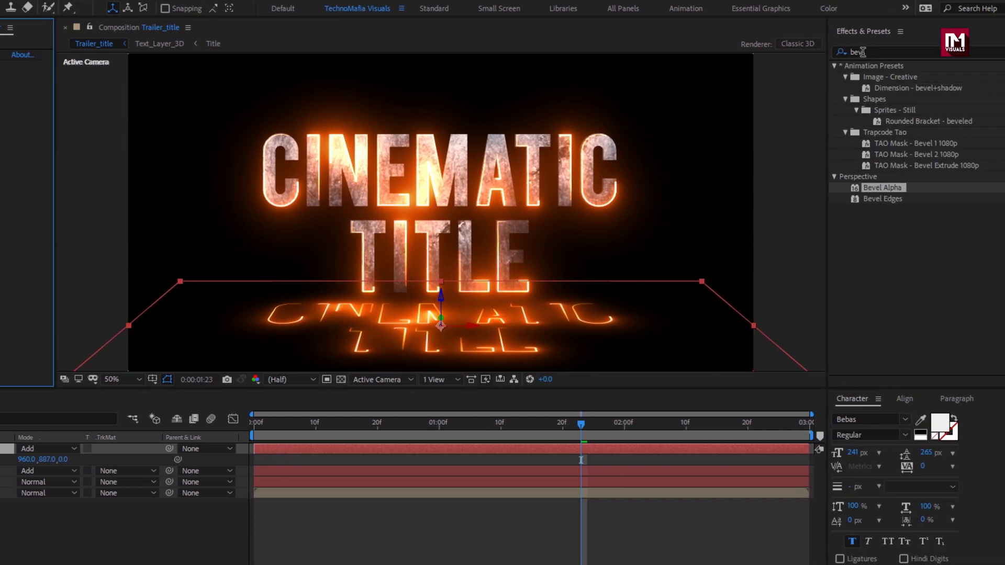
left_click(835, 51)
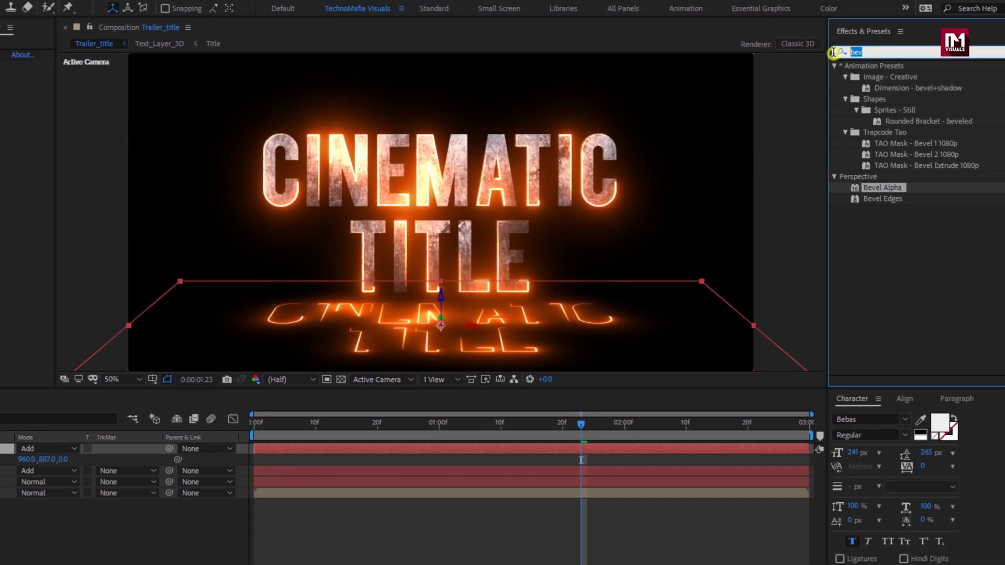
type("blur")
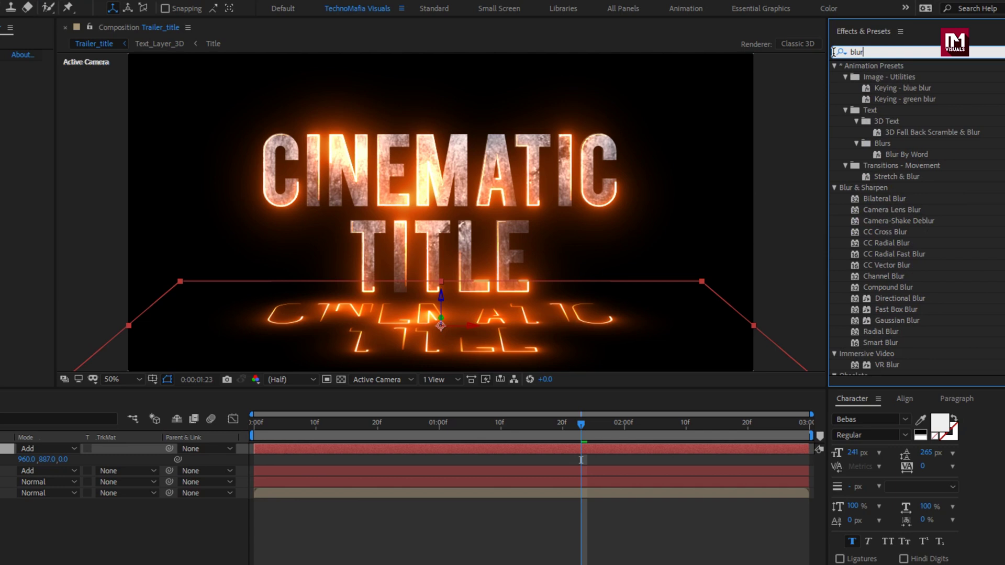
double_click(894, 309)
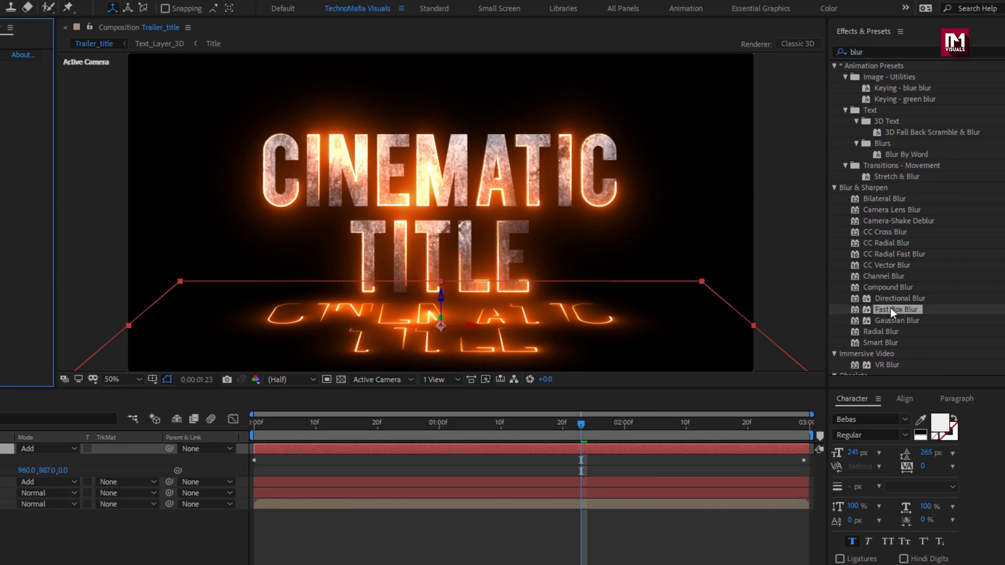
Apply Fast Blur (Legacy) to the rotated Saber_Layer copy and set its Blurriness to 67.
scroll(891, 311, "down", 3)
left_click(893, 326)
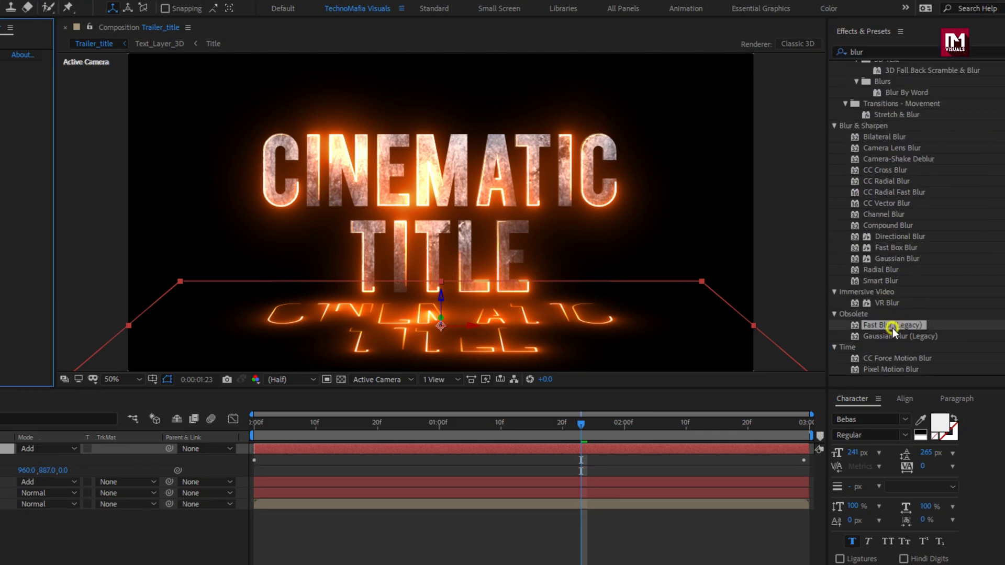
double_click(900, 329)
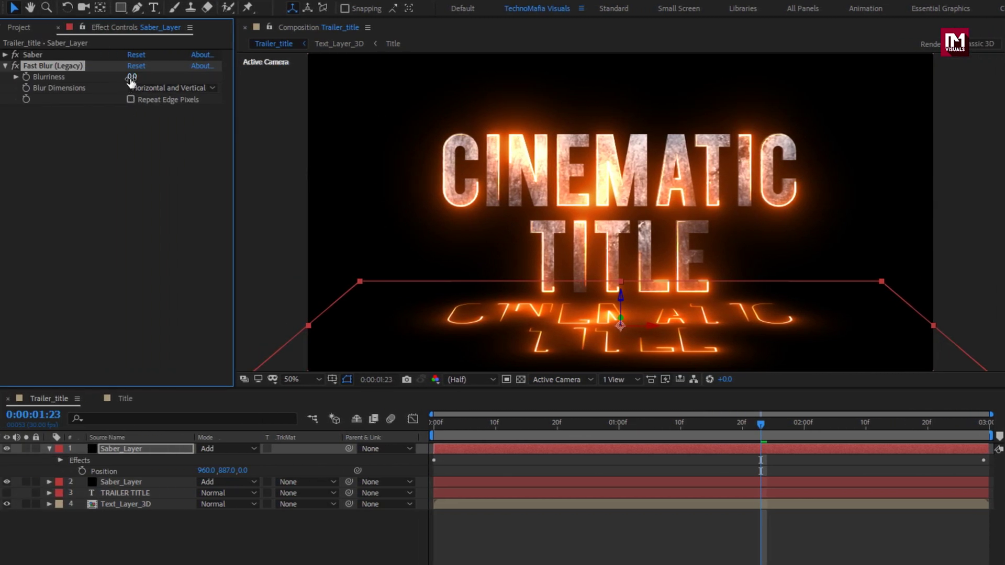
left_click_drag(130, 79, 174, 86)
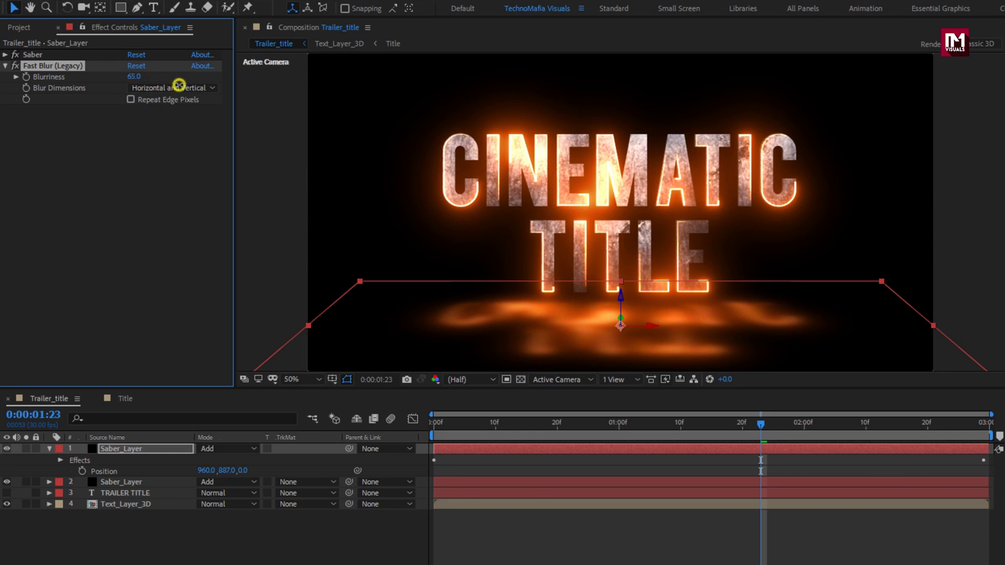
Duplicate the Fast Blur (Legacy) effect on the reflection layer and set the duplicate's Blurriness to 113.
key("ctrl+d")
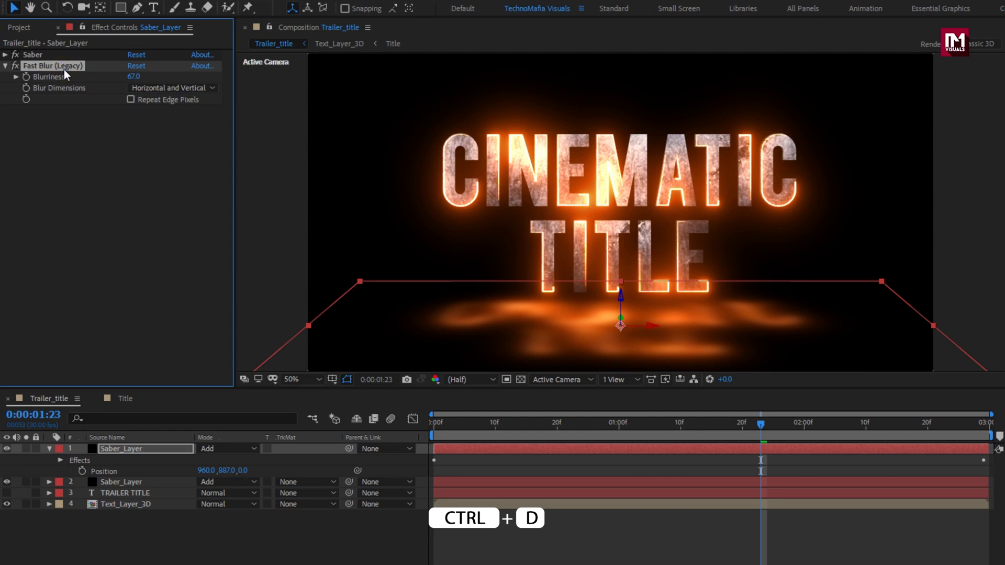
key("ctrl+d")
left_click_drag(135, 125, 165, 126)
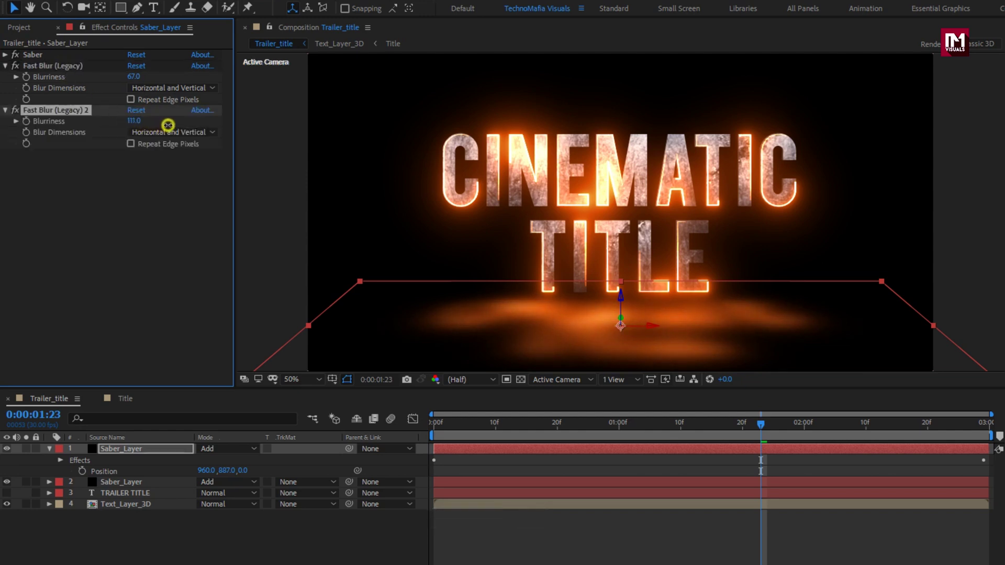
Reduce the Opacity of the reflection Saber_Layer to 30%.
left_click(133, 452)
key("t")
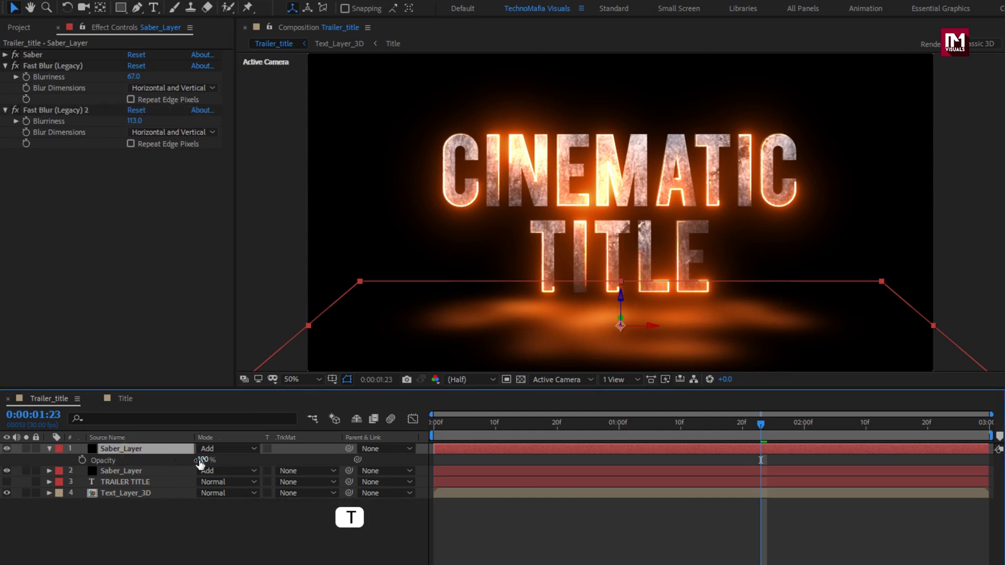
left_click_drag(201, 462, 161, 466)
Lower the reflection Saber_Layer to position 960, 916, 0, set its X Rotation to -88°, and check the glow along the timeline.
key("p")
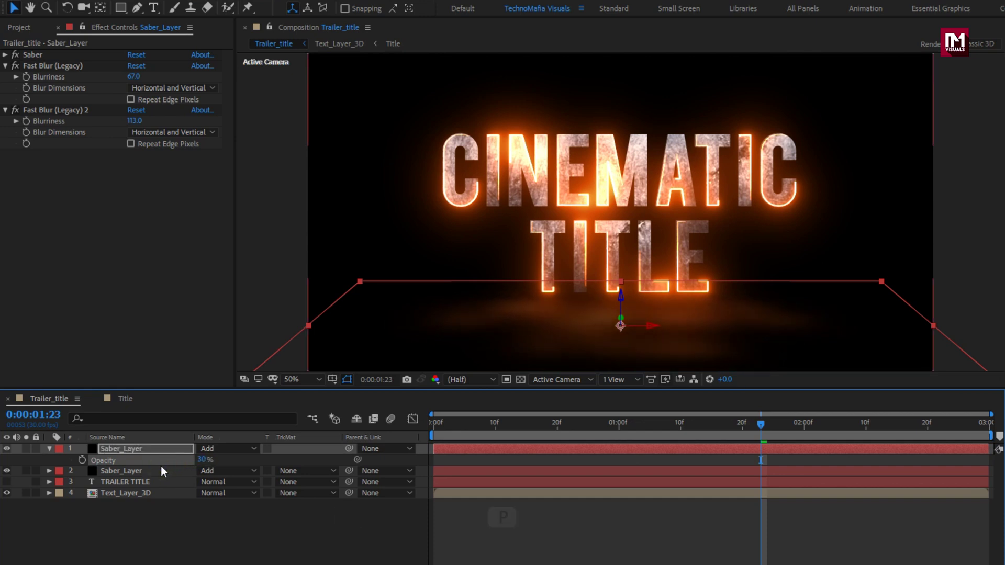
left_click(135, 450)
left_click_drag(223, 466, 246, 460)
key("r")
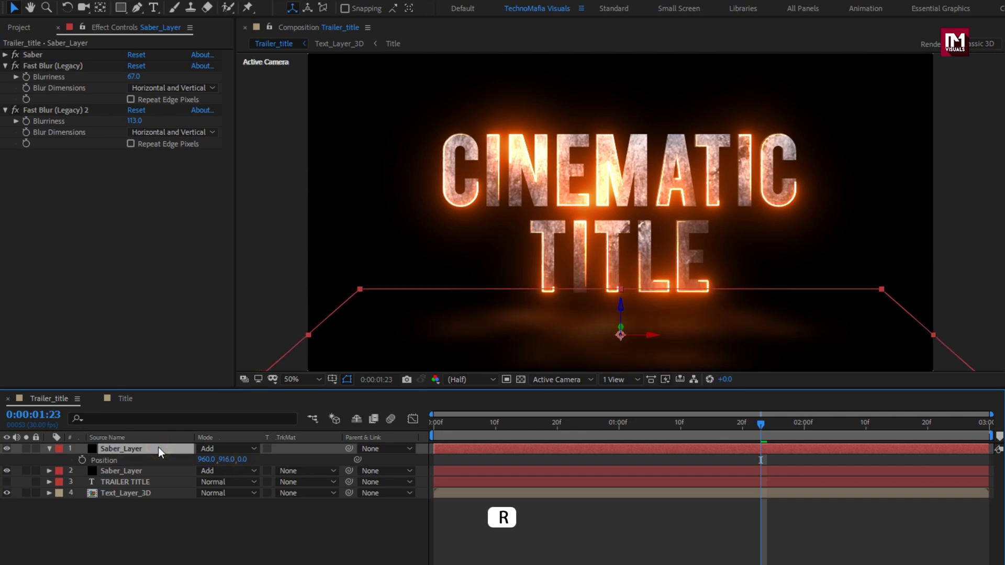
left_click_drag(218, 472, 212, 475)
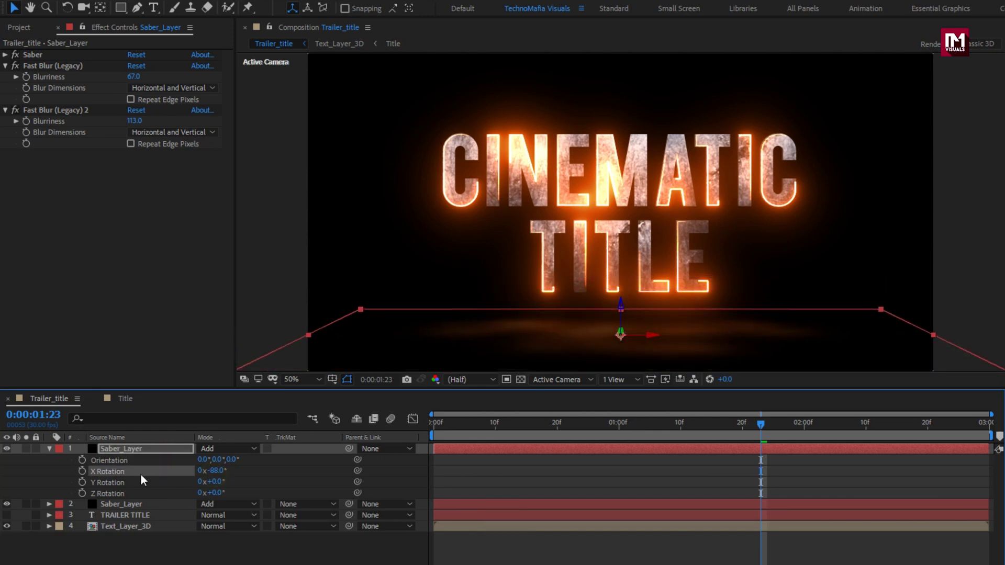
left_click(49, 449)
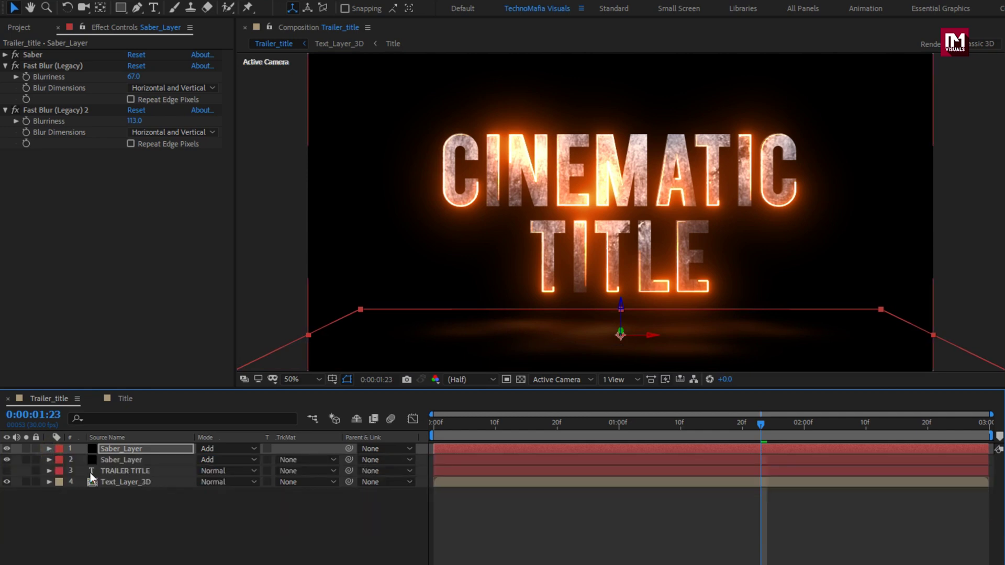
left_click(124, 495)
left_click_drag(474, 426, 581, 428)
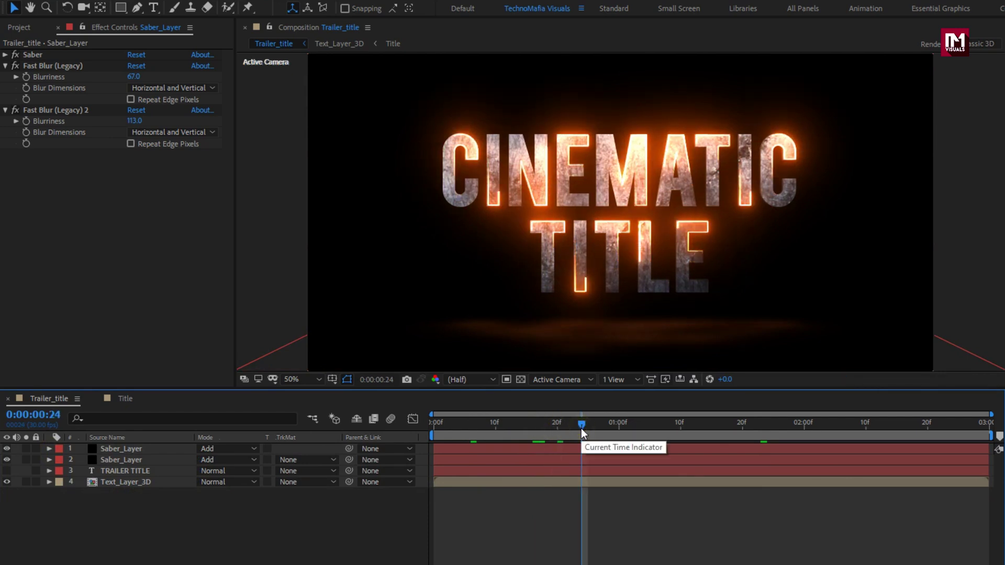
Add a two-node camera with the 50mm preset to the Trailer_title composition.
right_click(143, 542)
mouse_move(178, 399)
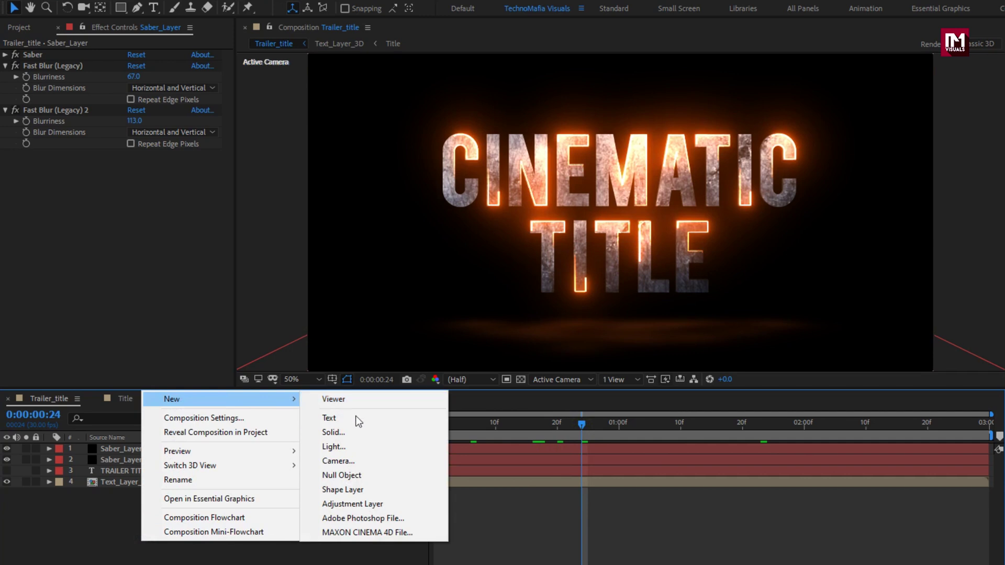
left_click(354, 463)
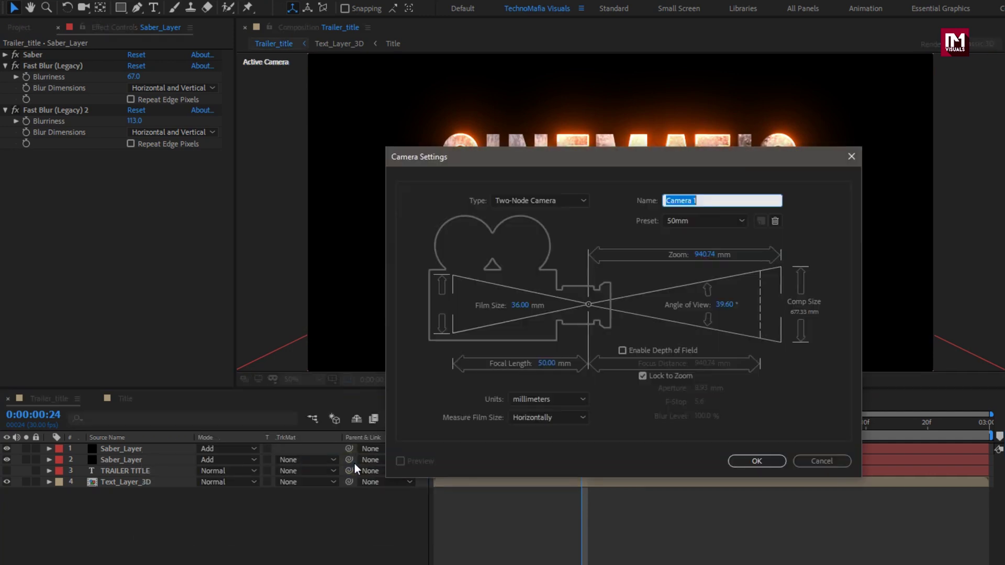
left_click(746, 462)
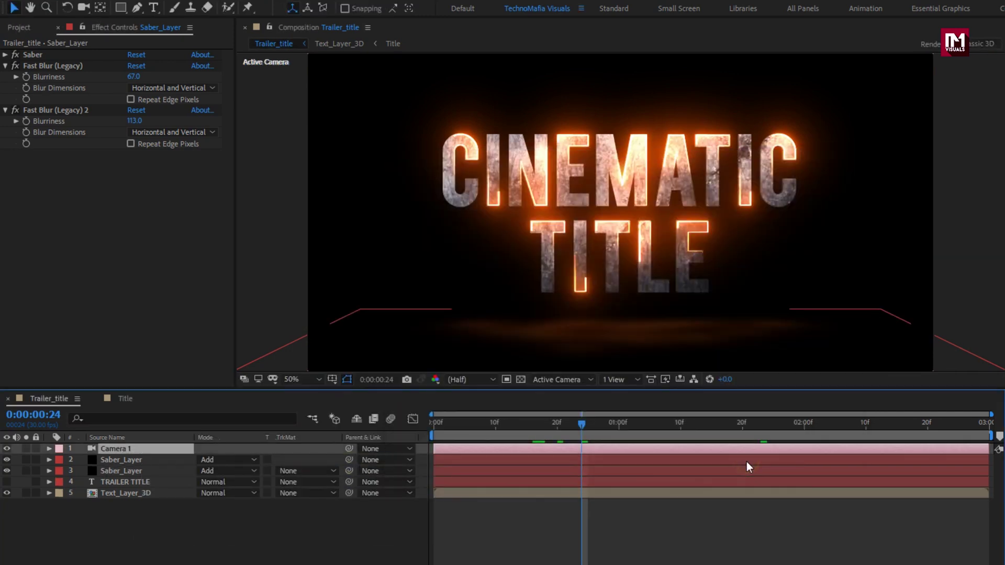
Add a null object to the Trailer_title composition and make it a 3D layer.
right_click(159, 554)
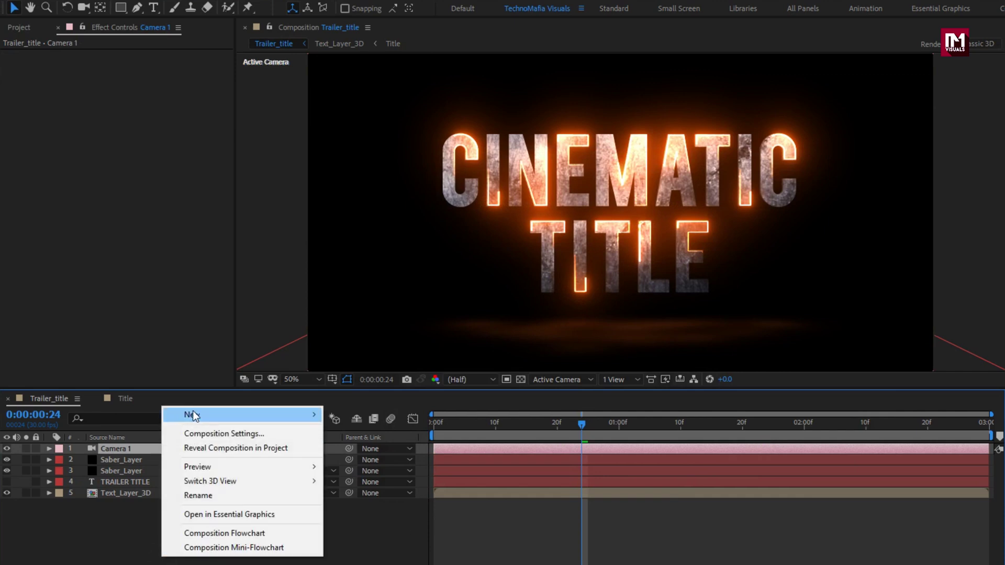
mouse_move(192, 411)
left_click(384, 492)
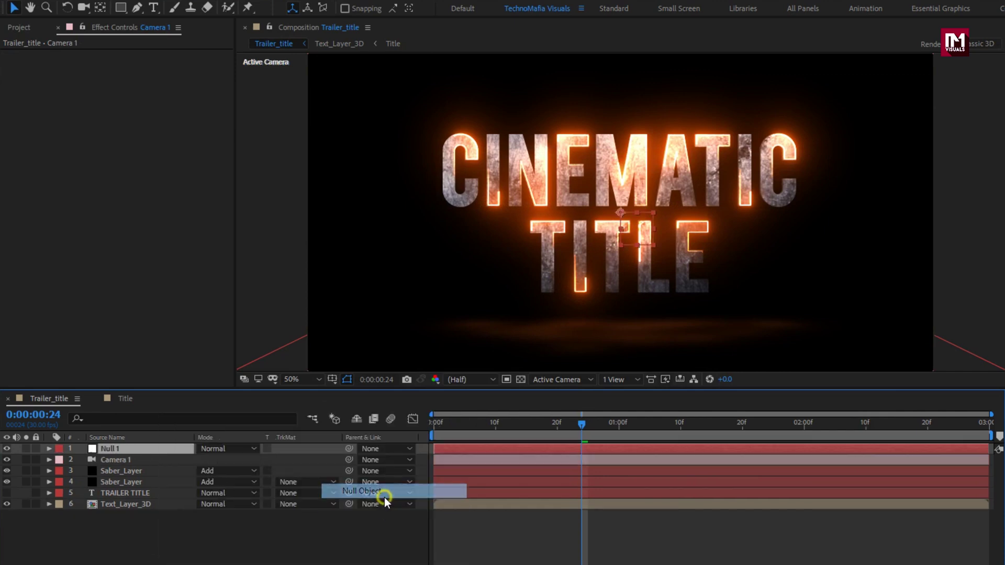
key("F4")
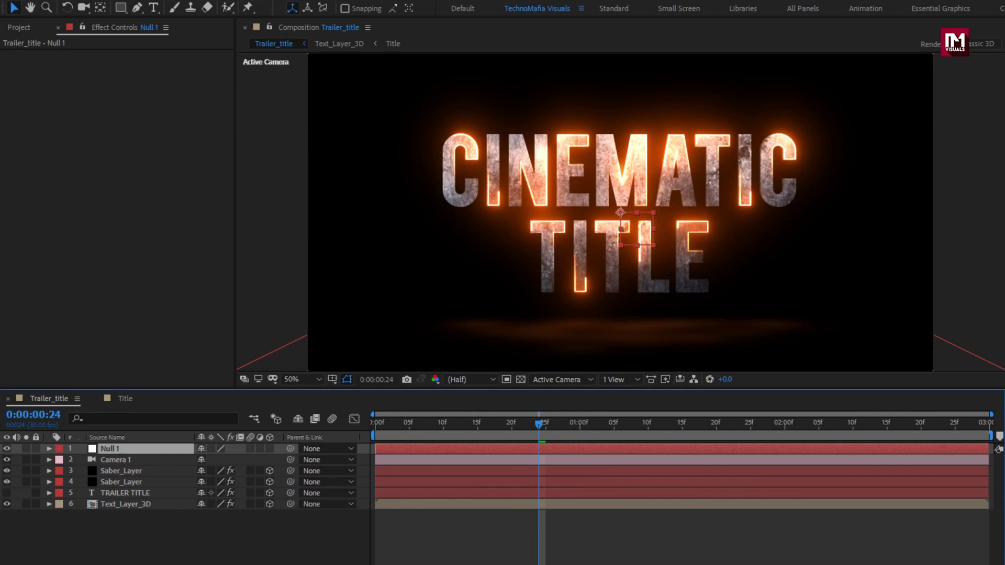
left_click(271, 448)
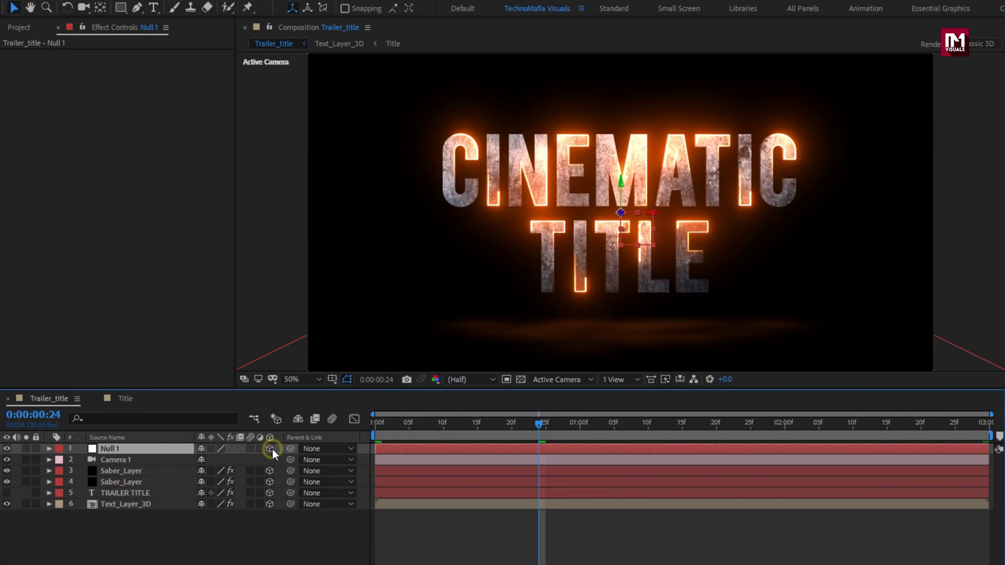
Parent Camera 1 to the Null 1 layer.
left_click(157, 460)
left_click(319, 461)
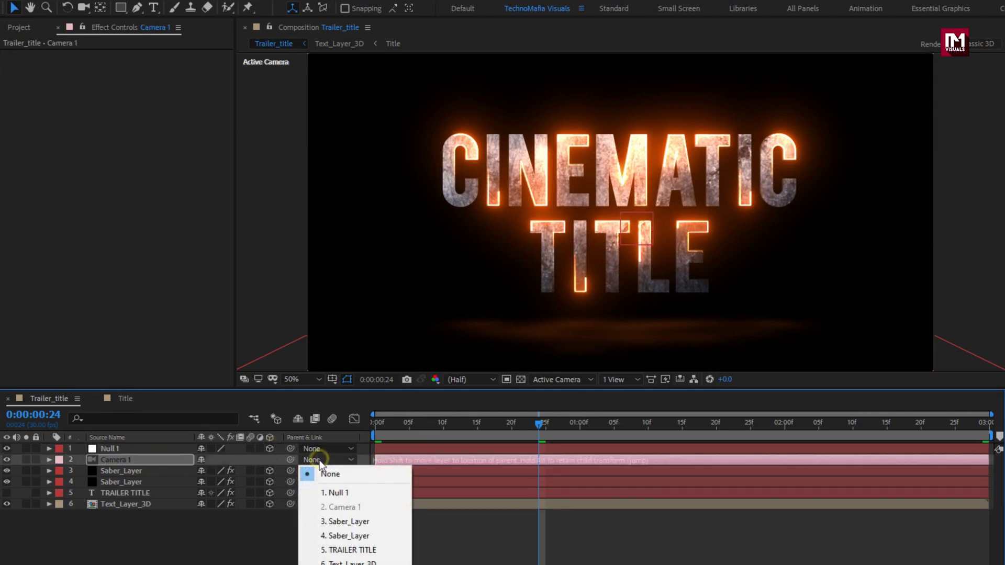
left_click(323, 491)
Set a Position keyframe for Null 1 at 0:00:02:29, keeping 960, 540, 0.
key("p")
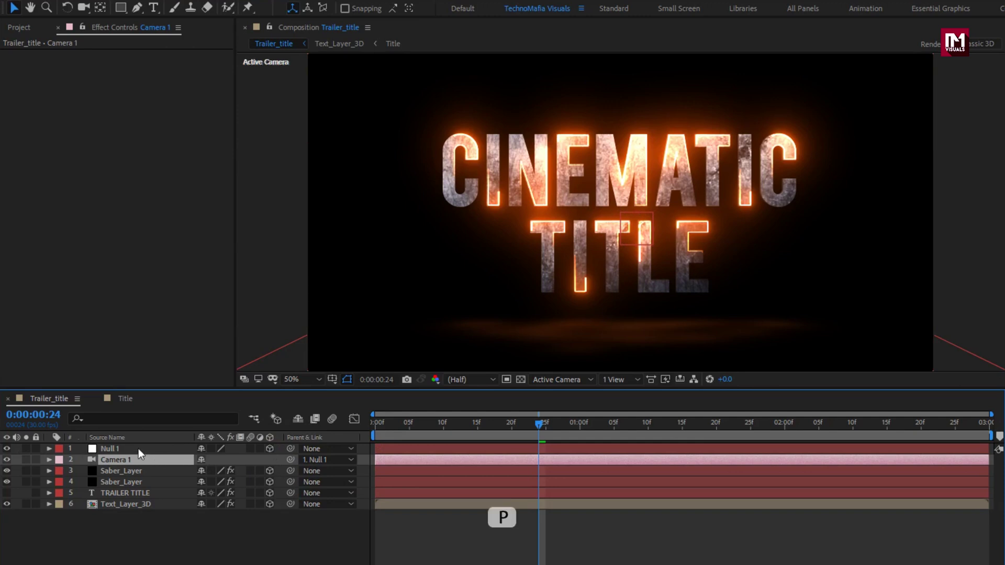
left_click(138, 448)
key("p")
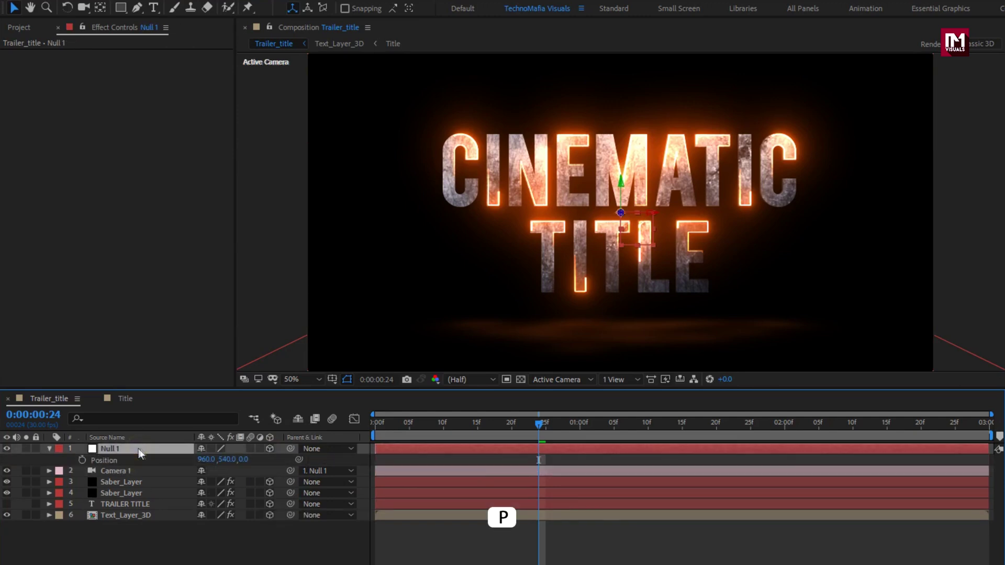
left_click(987, 424)
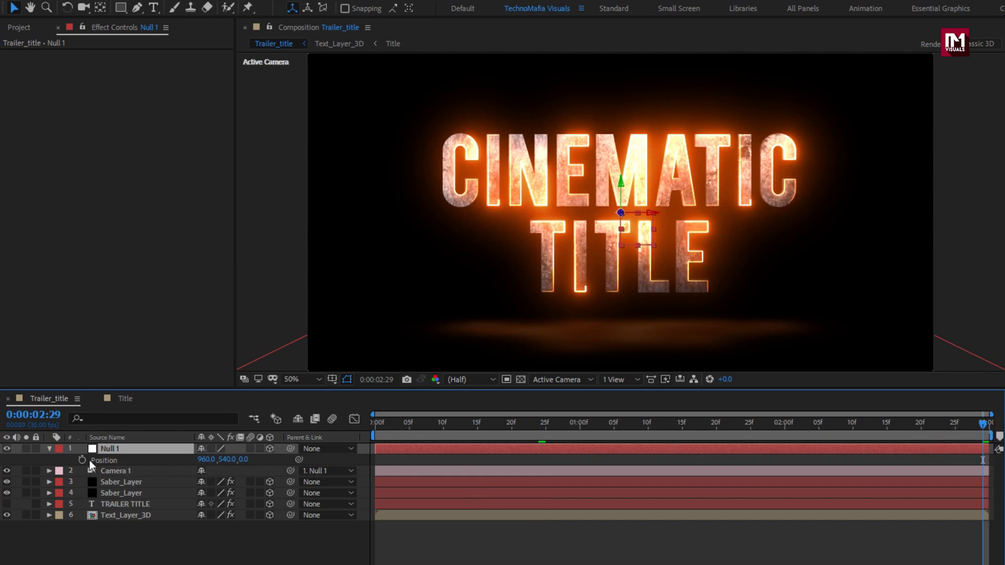
left_click(82, 460)
Keyframe Null 1's Position at the start of the composition with a Z value of 2743.
left_click(374, 426)
left_click_drag(245, 460, 424, 461)
left_click_drag(247, 460, 692, 458)
mouse_move(247, 464)
left_mouse_down()
mouse_move(627, 453)
mouse_move(249, 462)
mouse_move(525, 449)
mouse_move(304, 465)
mouse_move(579, 451)
mouse_move(251, 469)
left_mouse_up()
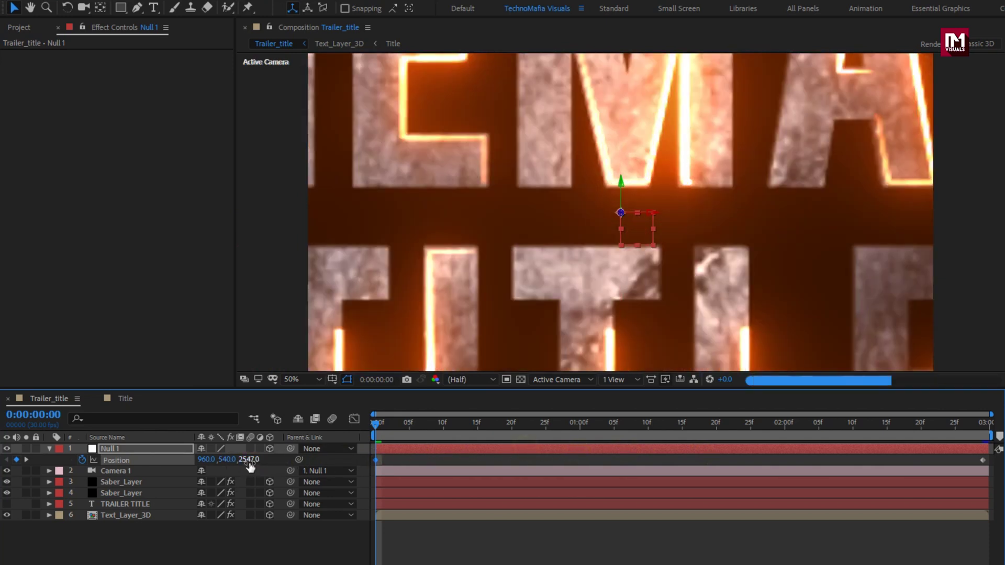
left_click(261, 463)
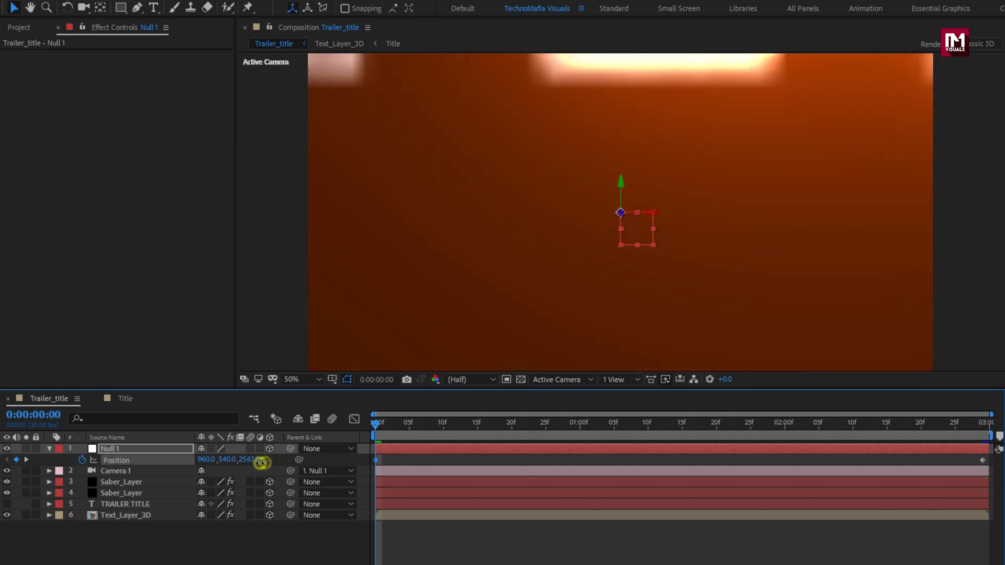
left_click_drag(261, 463, 370, 457)
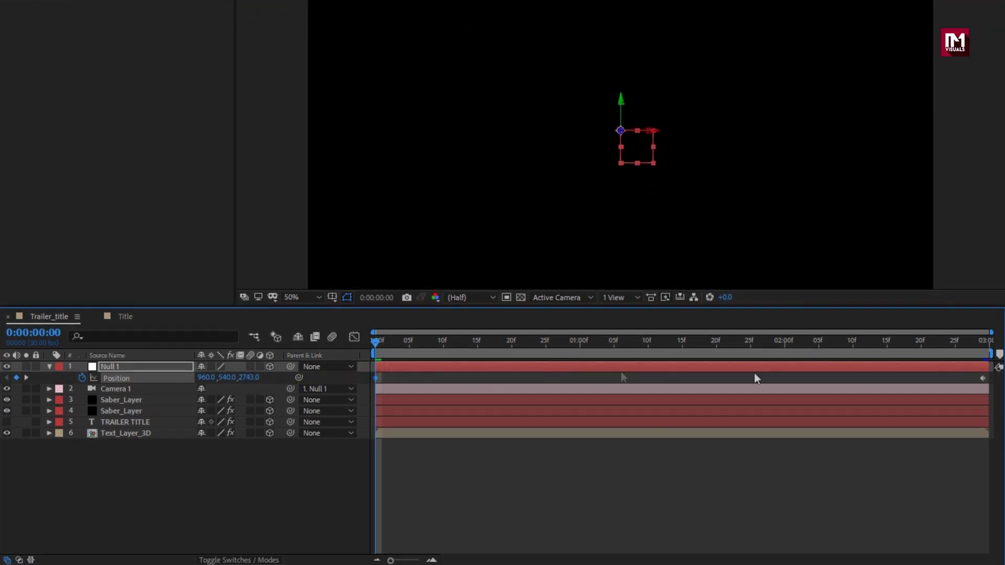
Apply Easy Ease to both Position keyframes of Null 1.
left_click(617, 386)
left_click(352, 384)
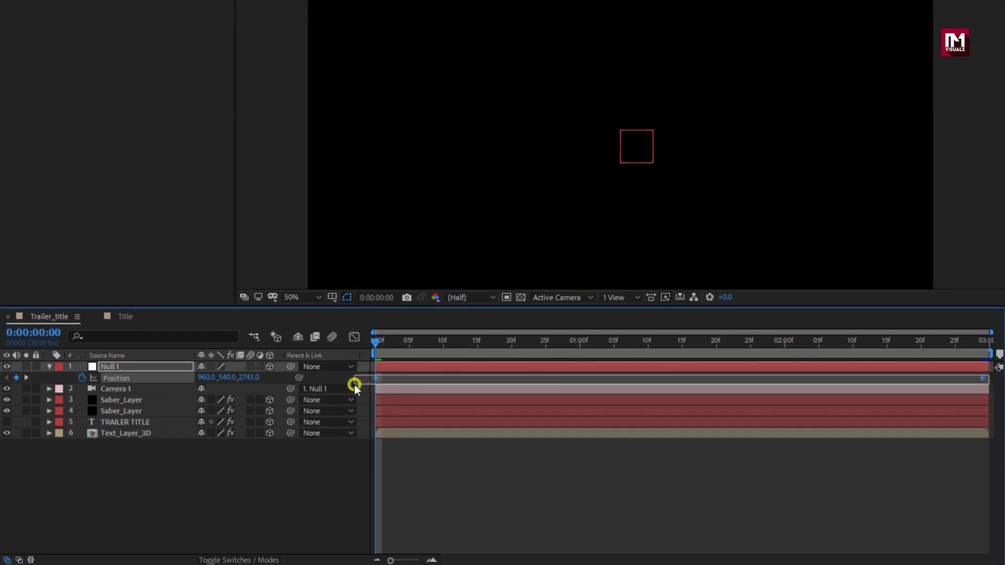
right_click(375, 378)
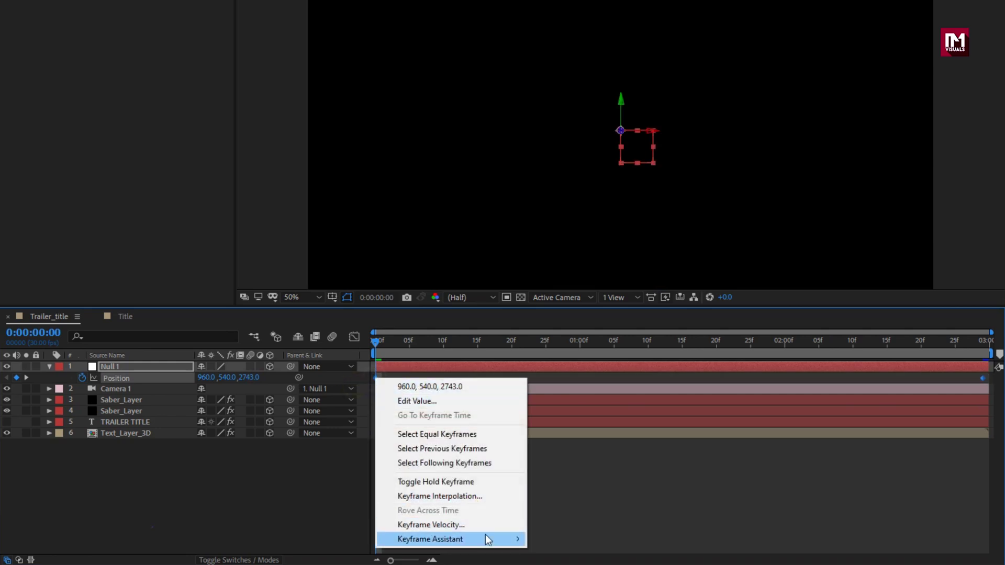
mouse_move(498, 538)
left_click(554, 456)
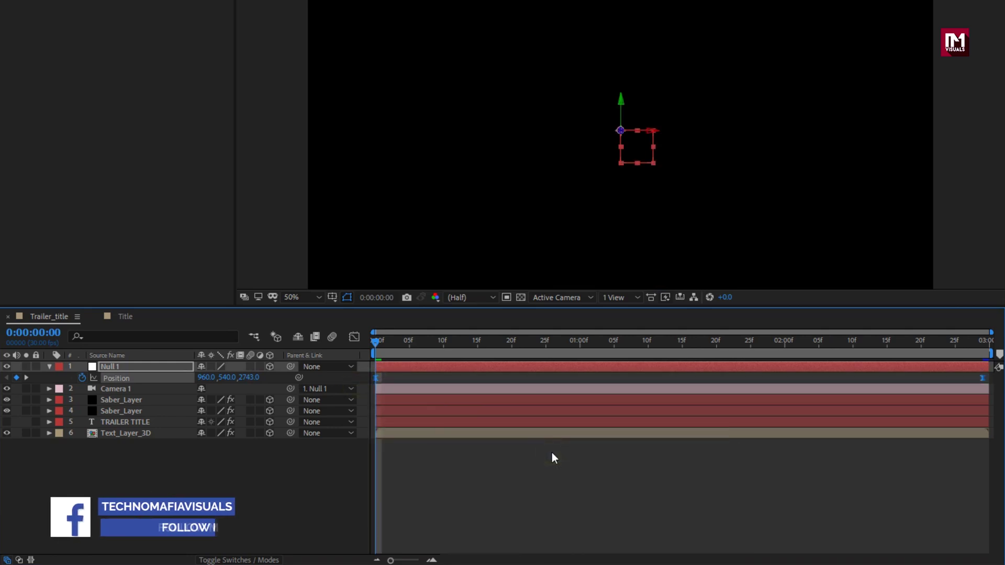
Open the speed graph for Null 1's Position keyframes.
left_click(354, 339)
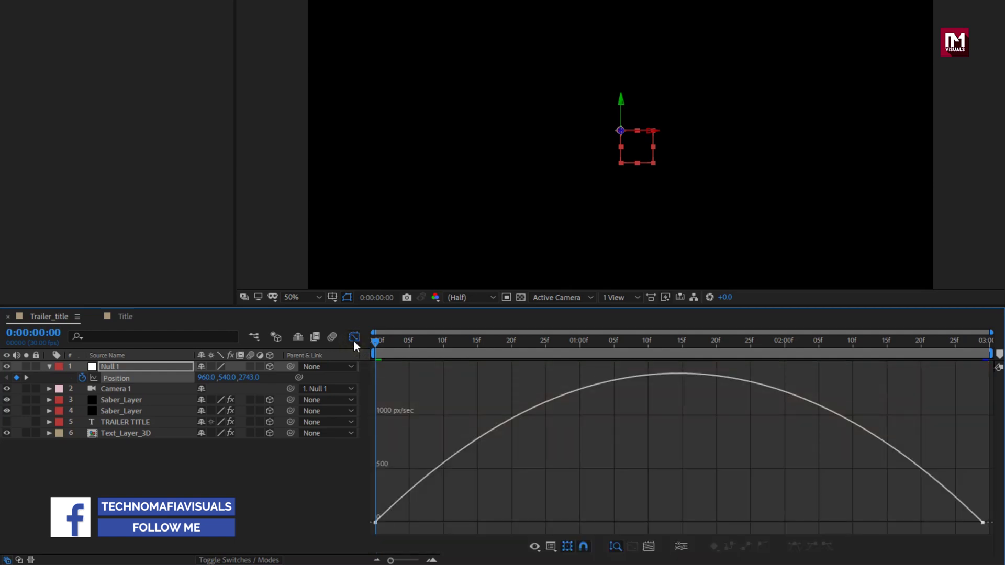